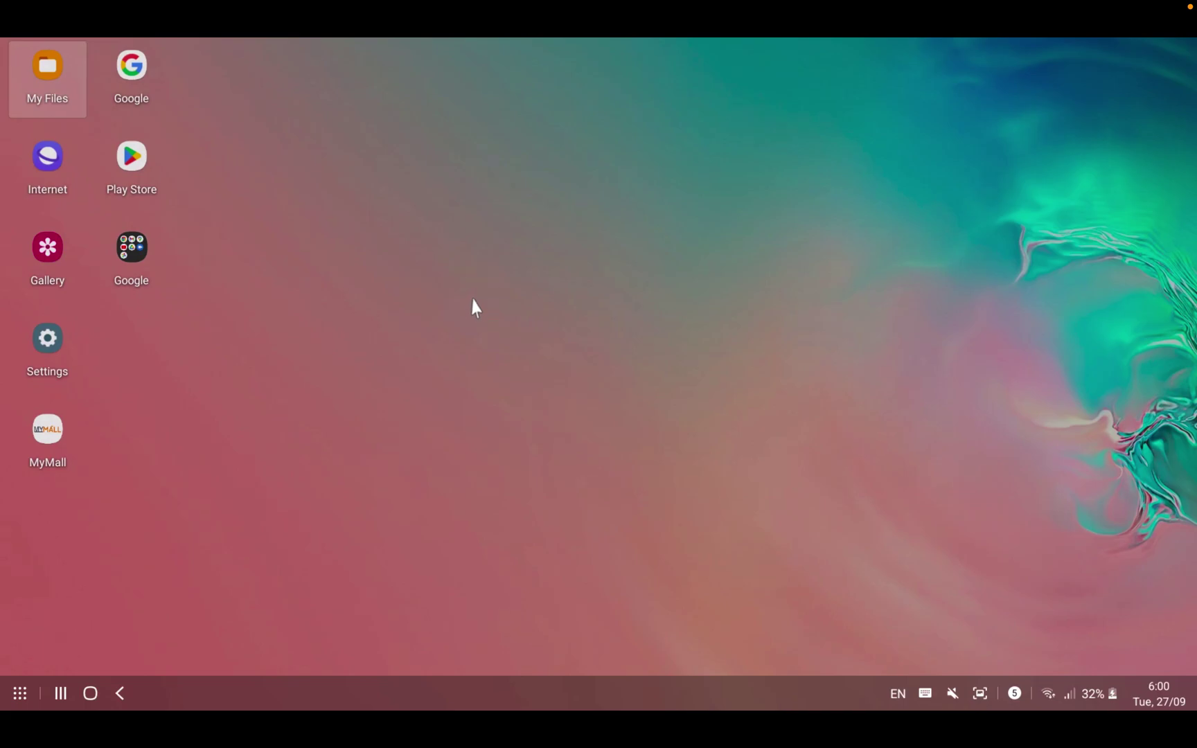
Step: Take the DeX window out of full screen, move it up and left, then restore full screen
mouse_move(142, 4)
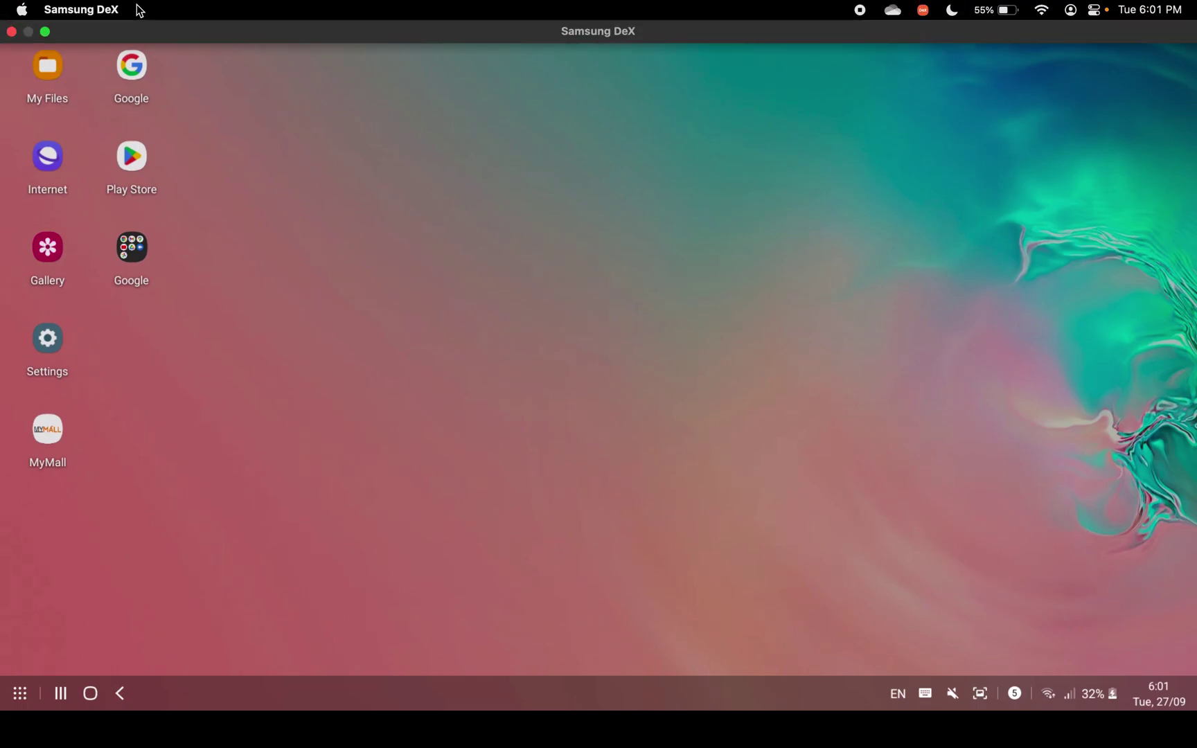
left_click(46, 32)
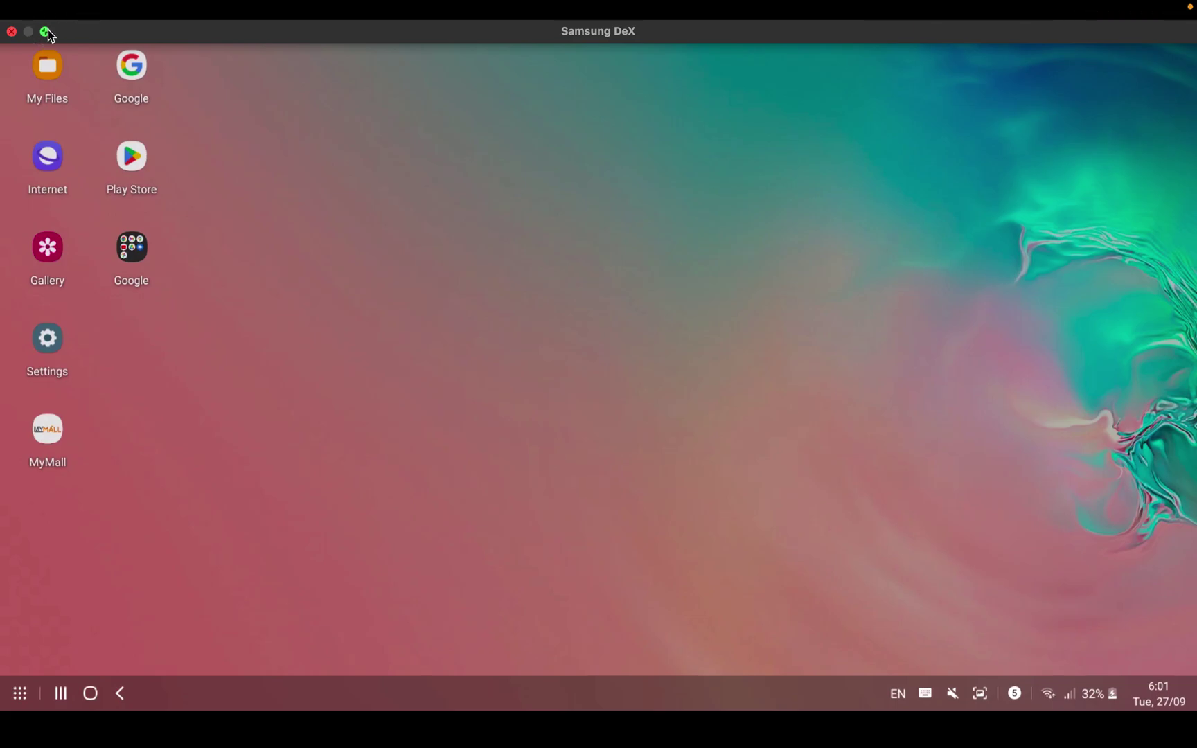
left_click_drag(331, 114, 289, 107)
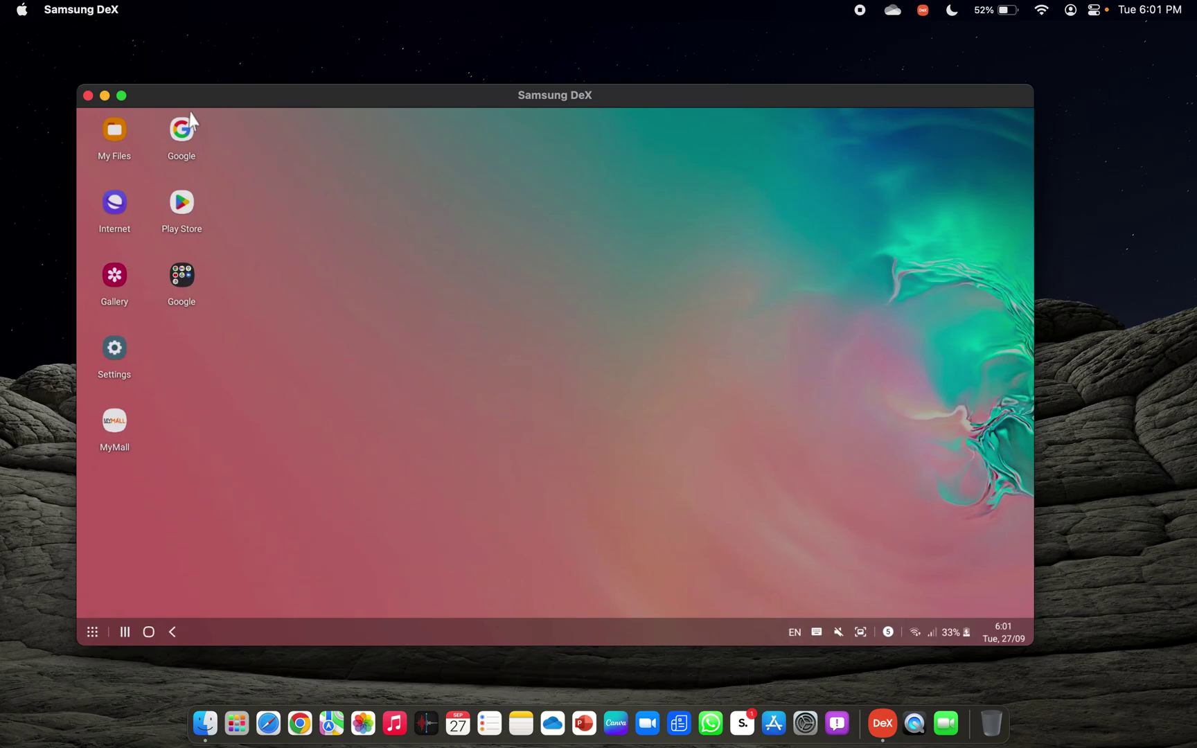
left_click(121, 96)
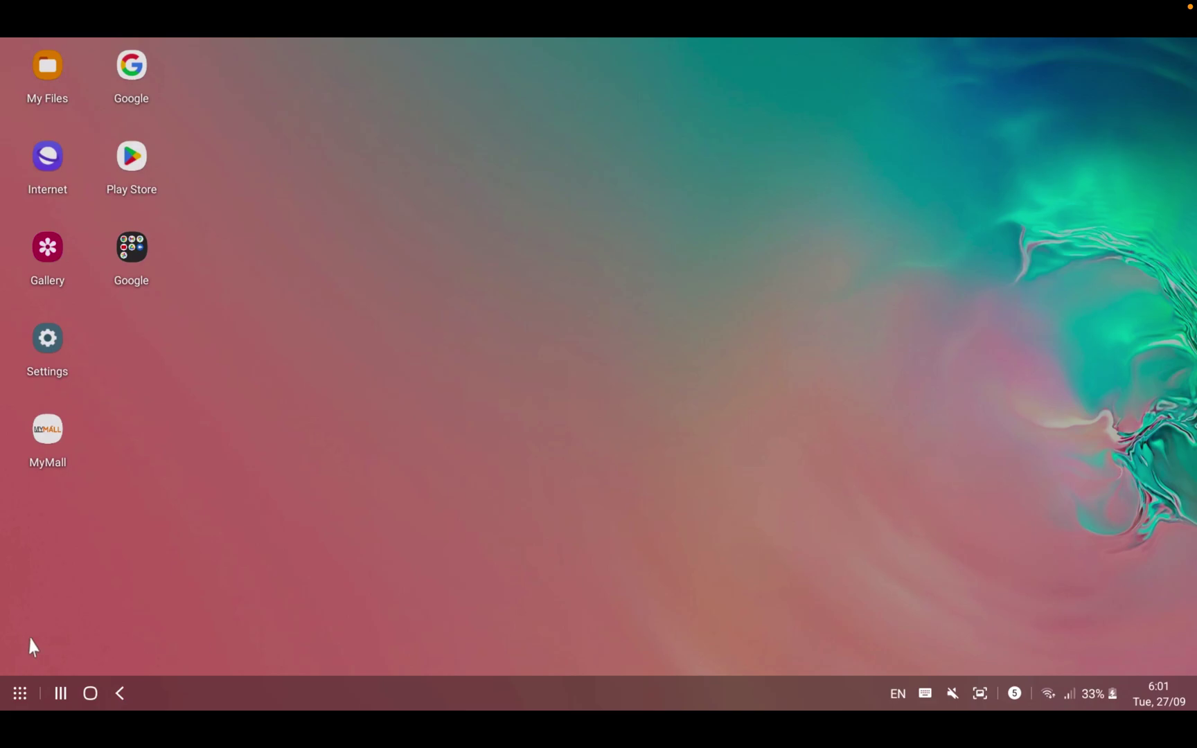
Step: Open and close the installed apps list, then open and close the desktop's Google folder
left_click(22, 689)
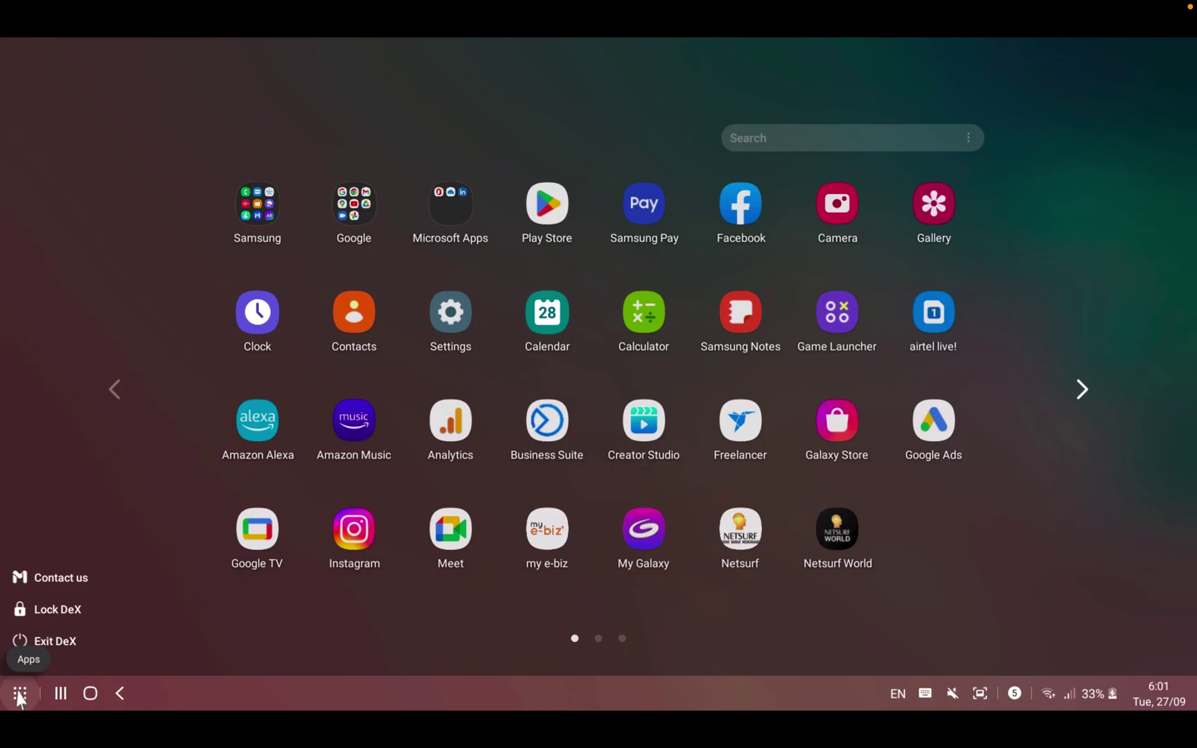
left_click(18, 696)
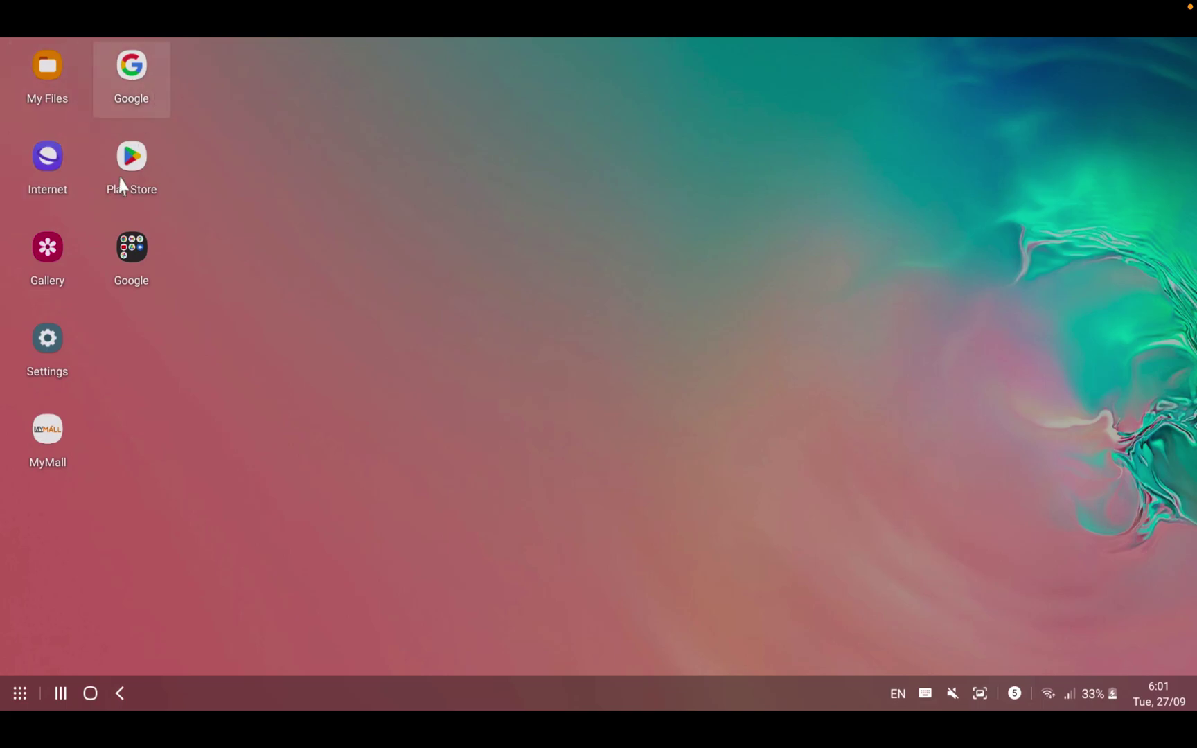
left_click(119, 273)
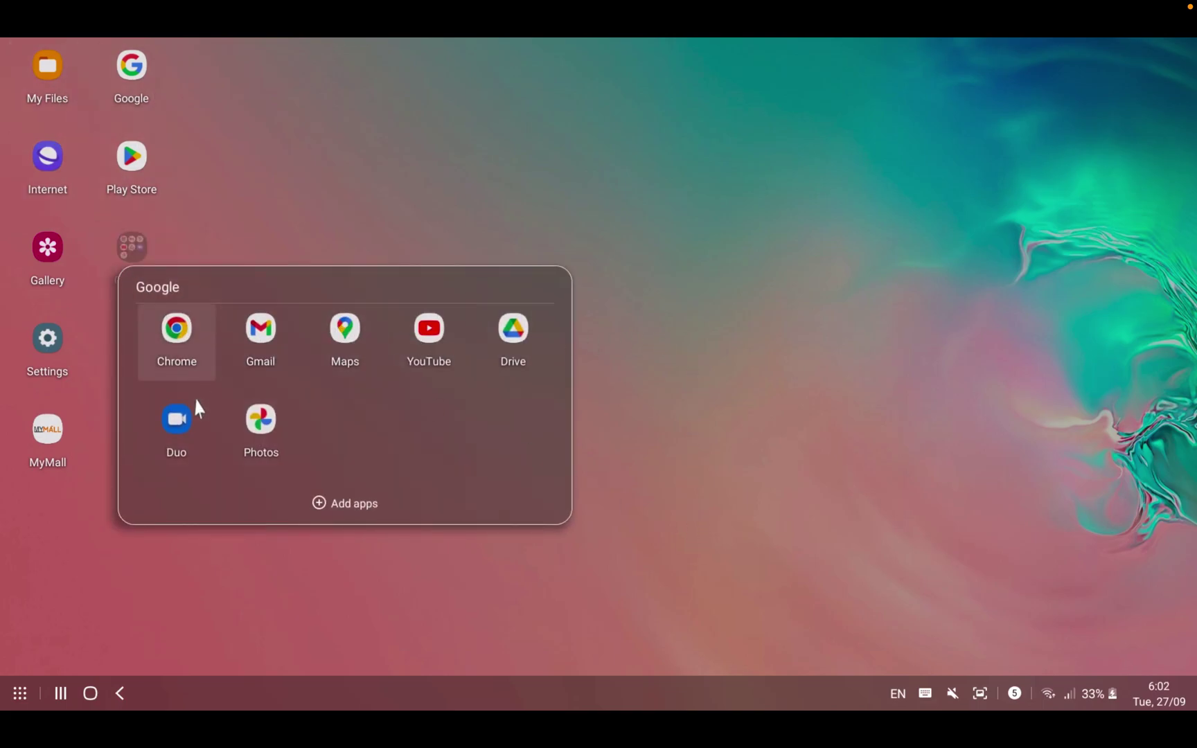
left_click(654, 422)
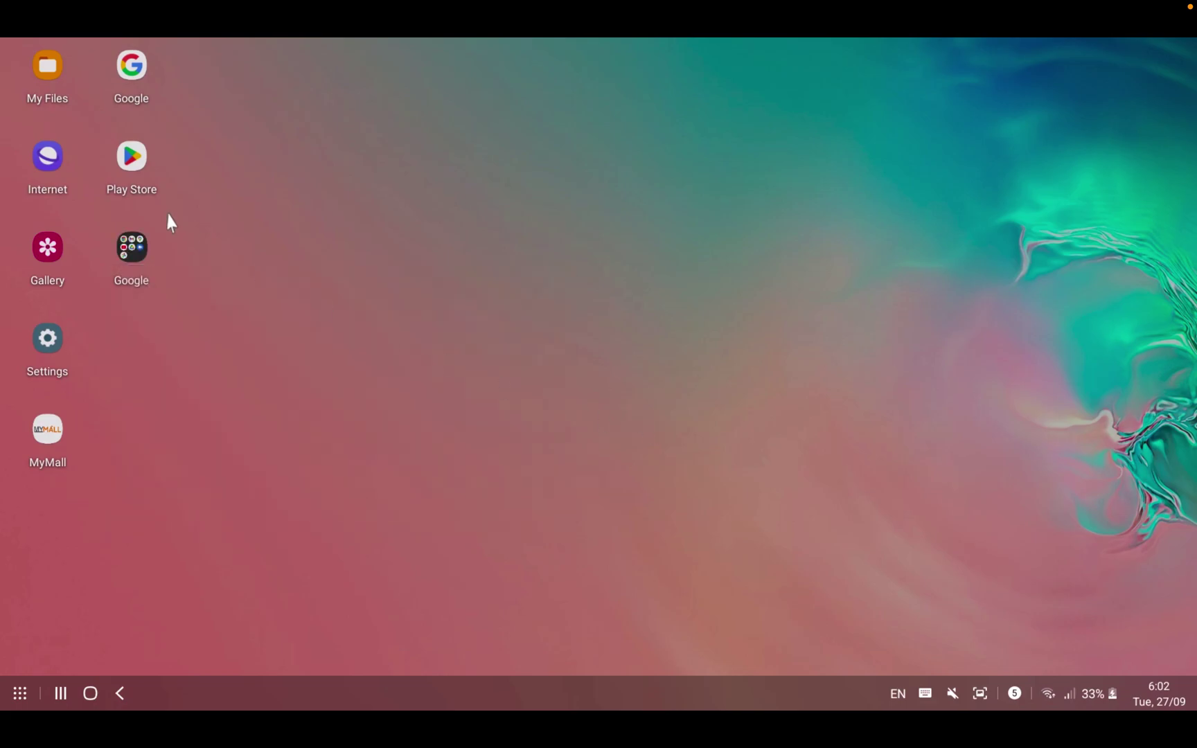
Step: View the Screen zoom settings from the desktop context menu, then close them
right_click(273, 177)
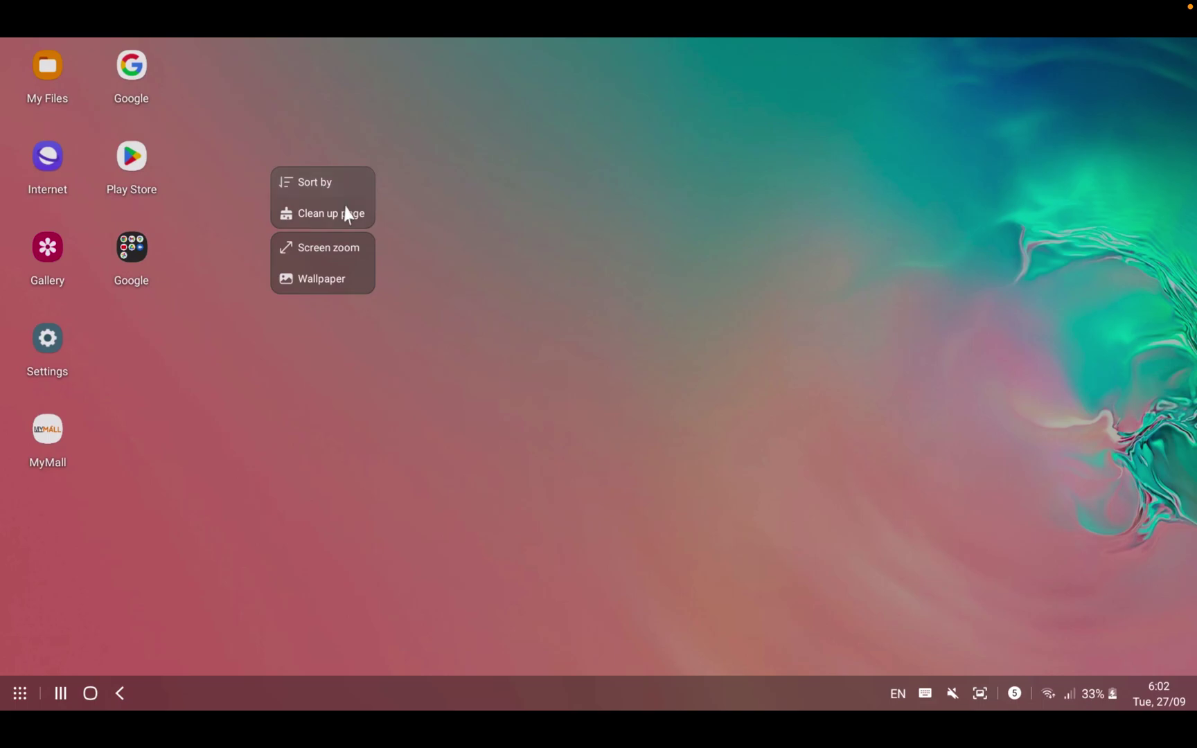
left_click(337, 257)
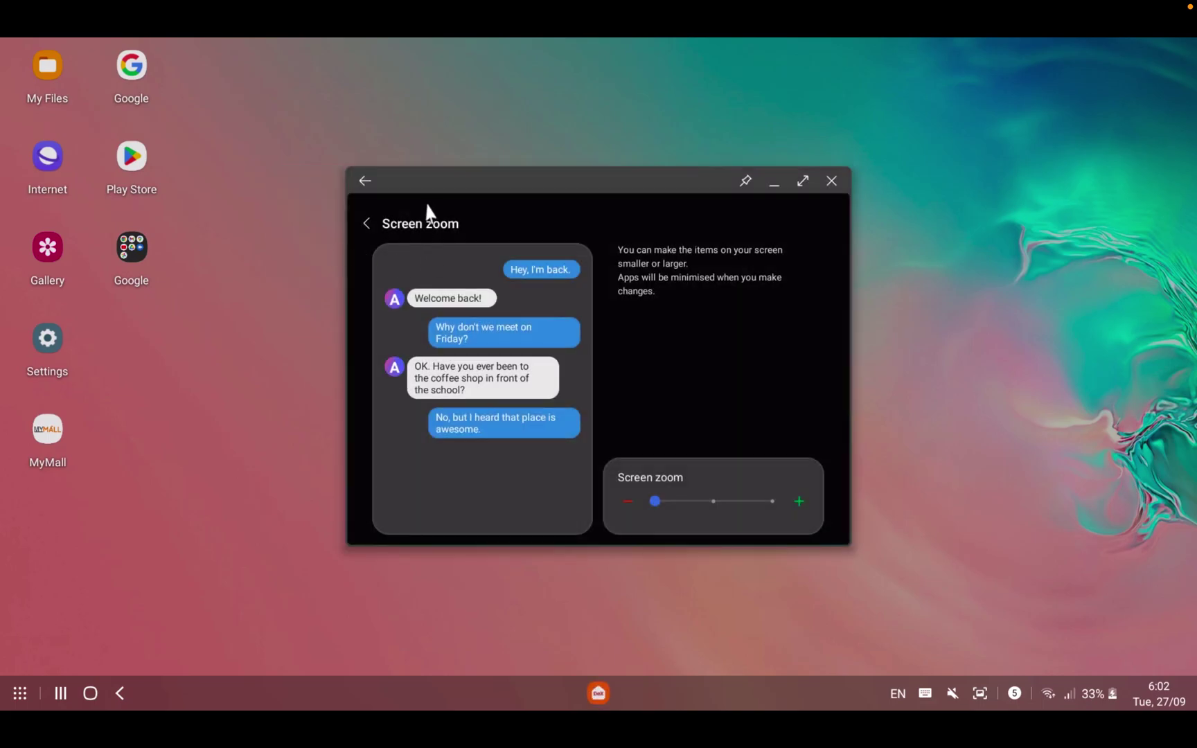
left_click(831, 181)
Step: View the Wallpaper settings from the desktop context menu, then close them
right_click(424, 231)
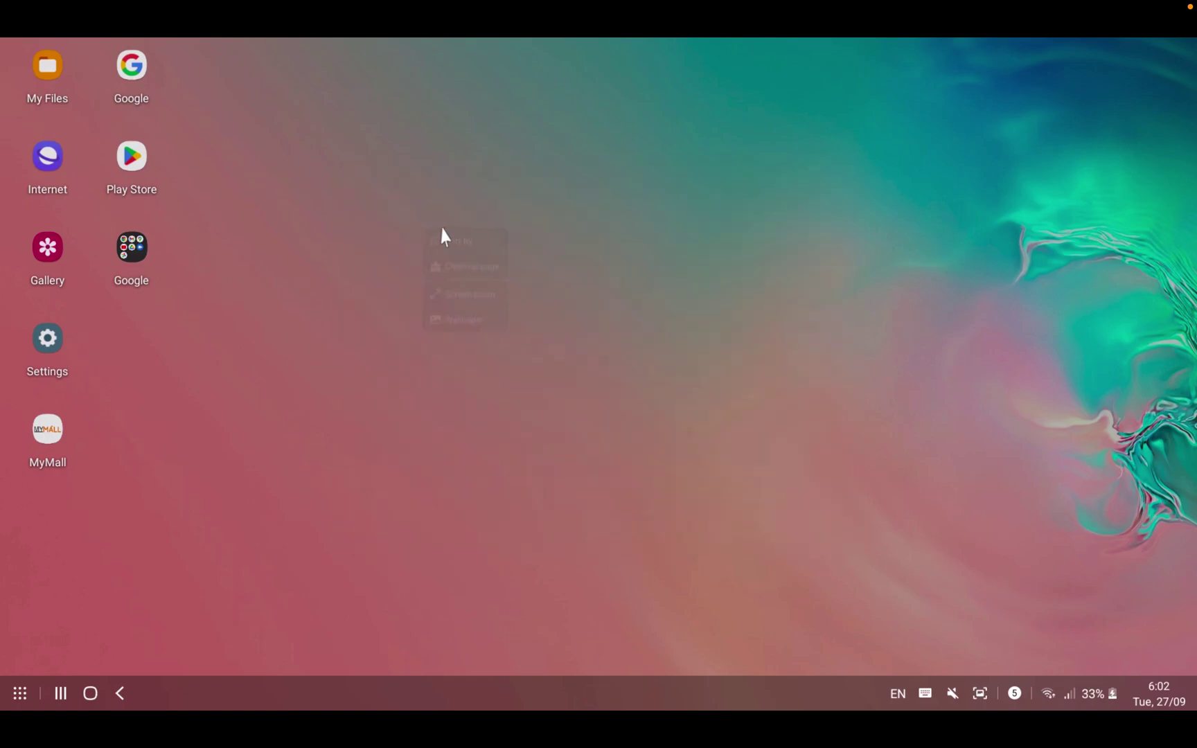
left_click(508, 340)
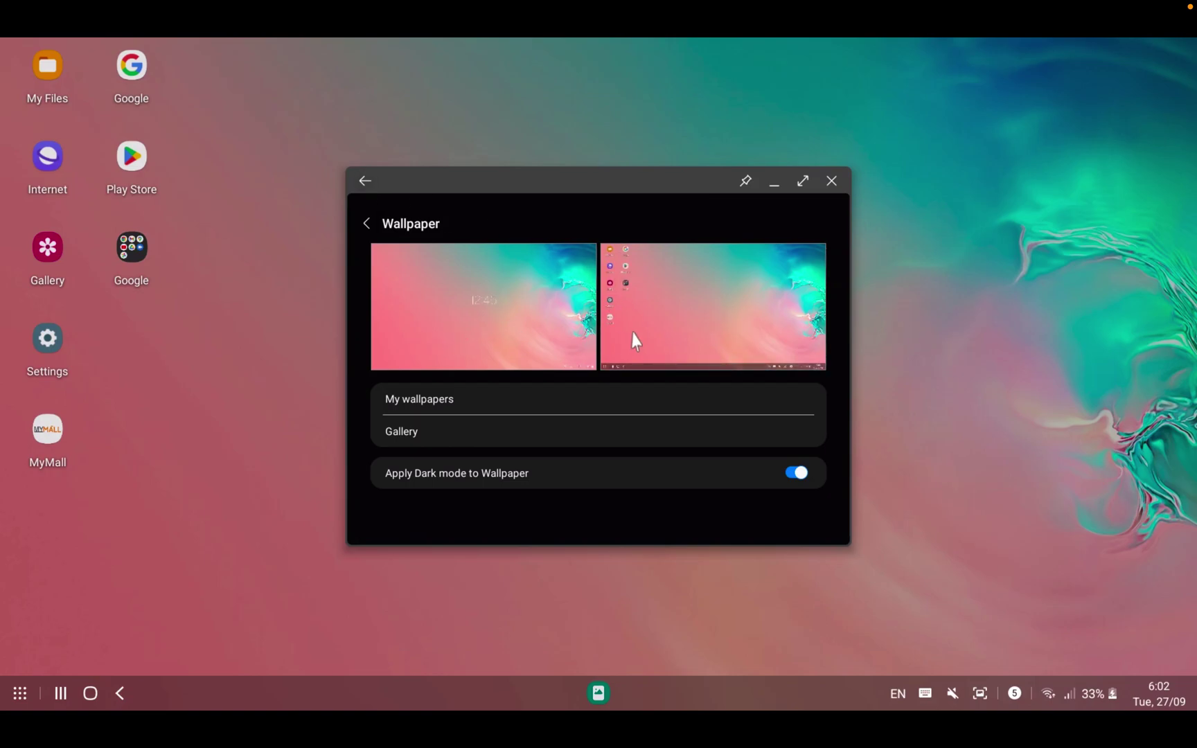
left_click(365, 182)
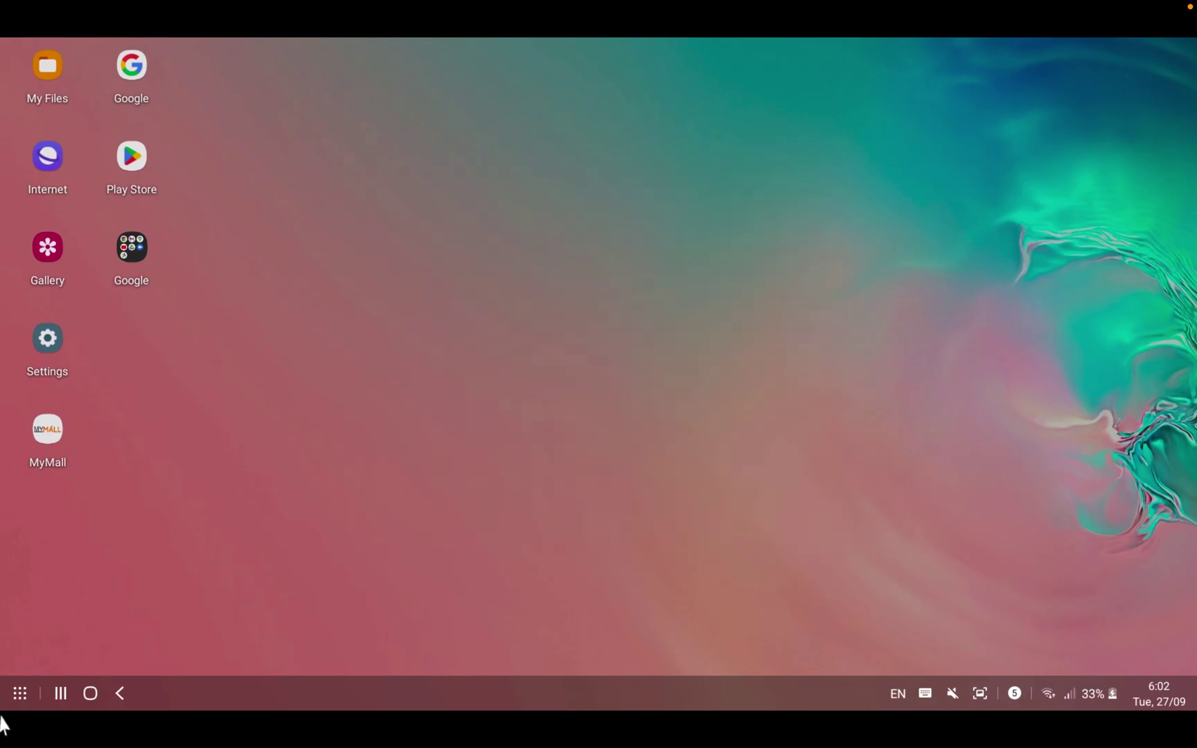
left_click(17, 694)
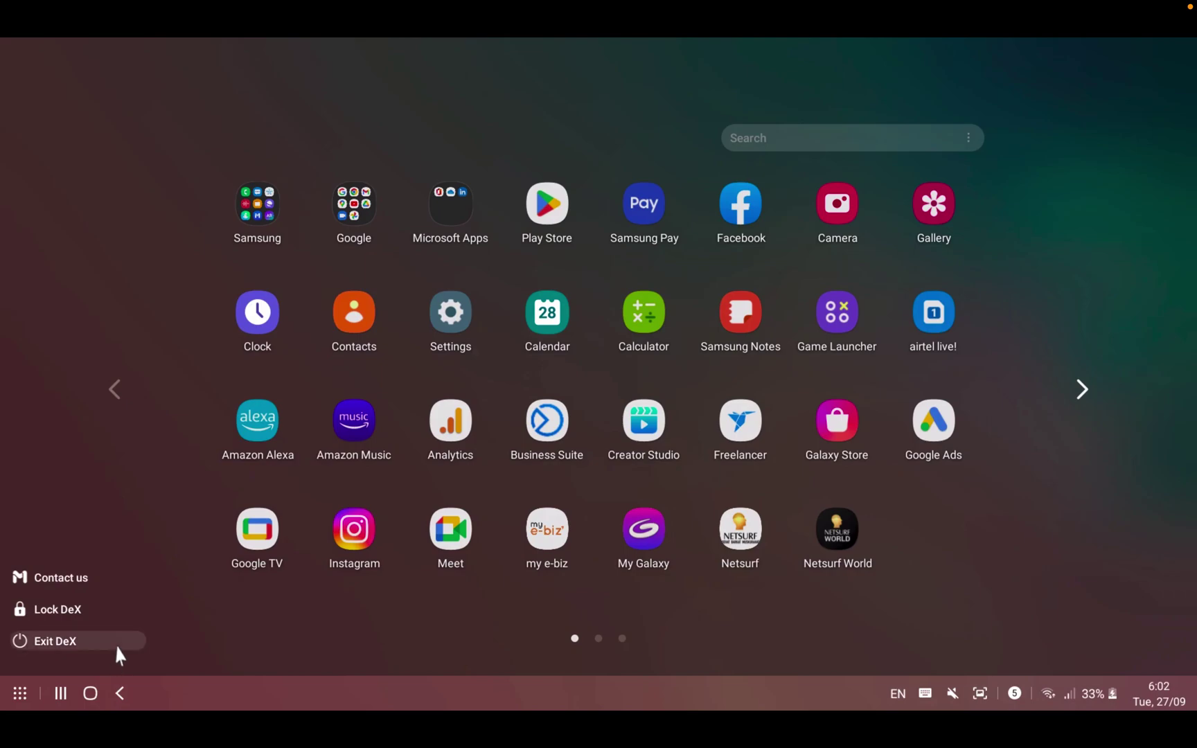
left_click(115, 612)
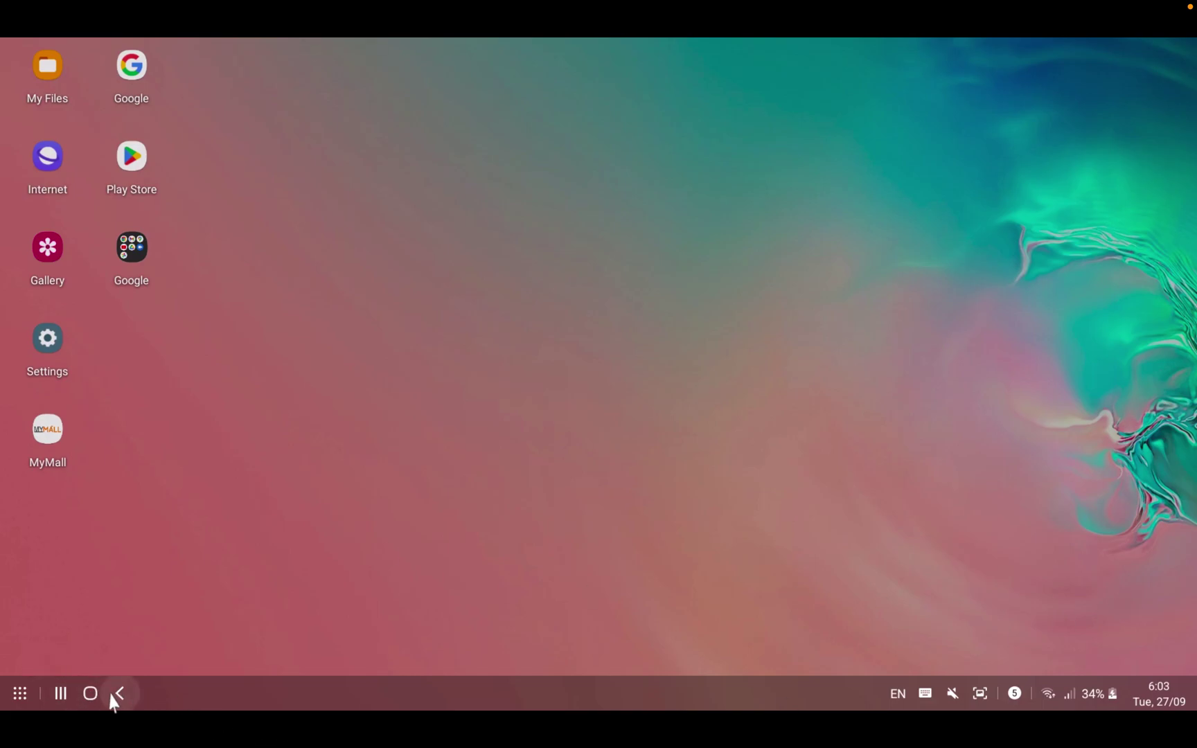
Step: Check recent apps and return home, switch input to Kannada and back to English, and check the volume slider
left_click(55, 699)
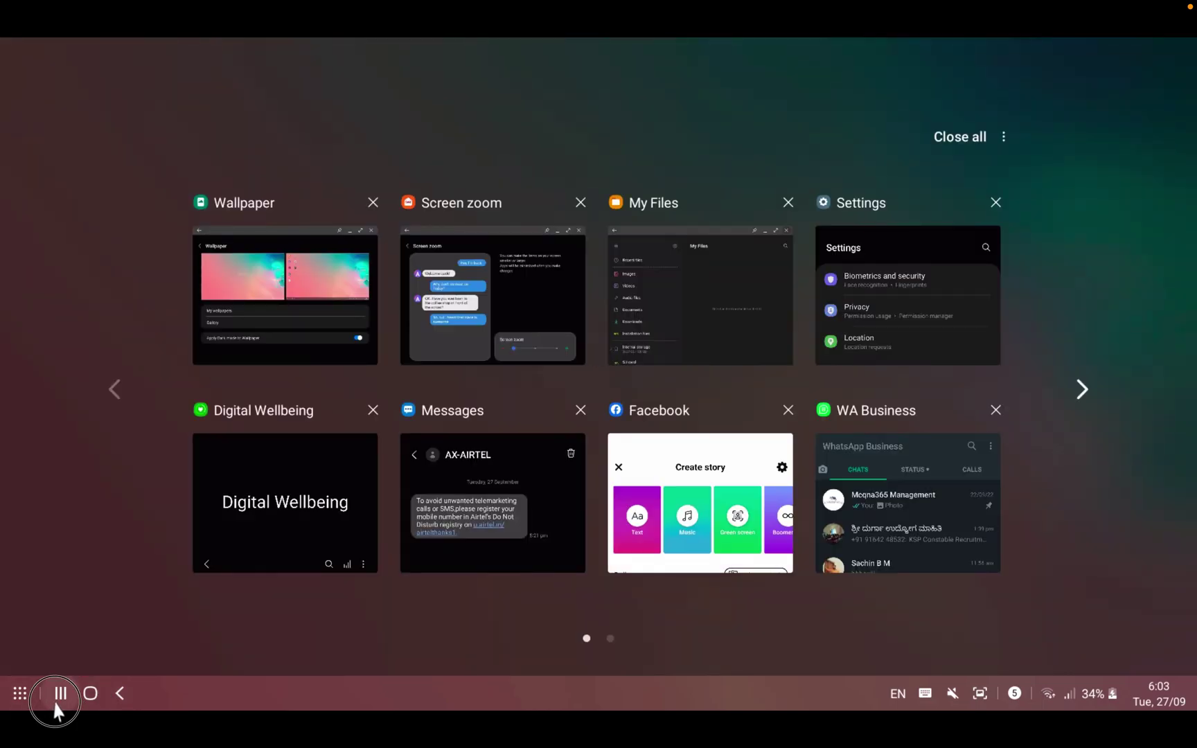
left_click(85, 699)
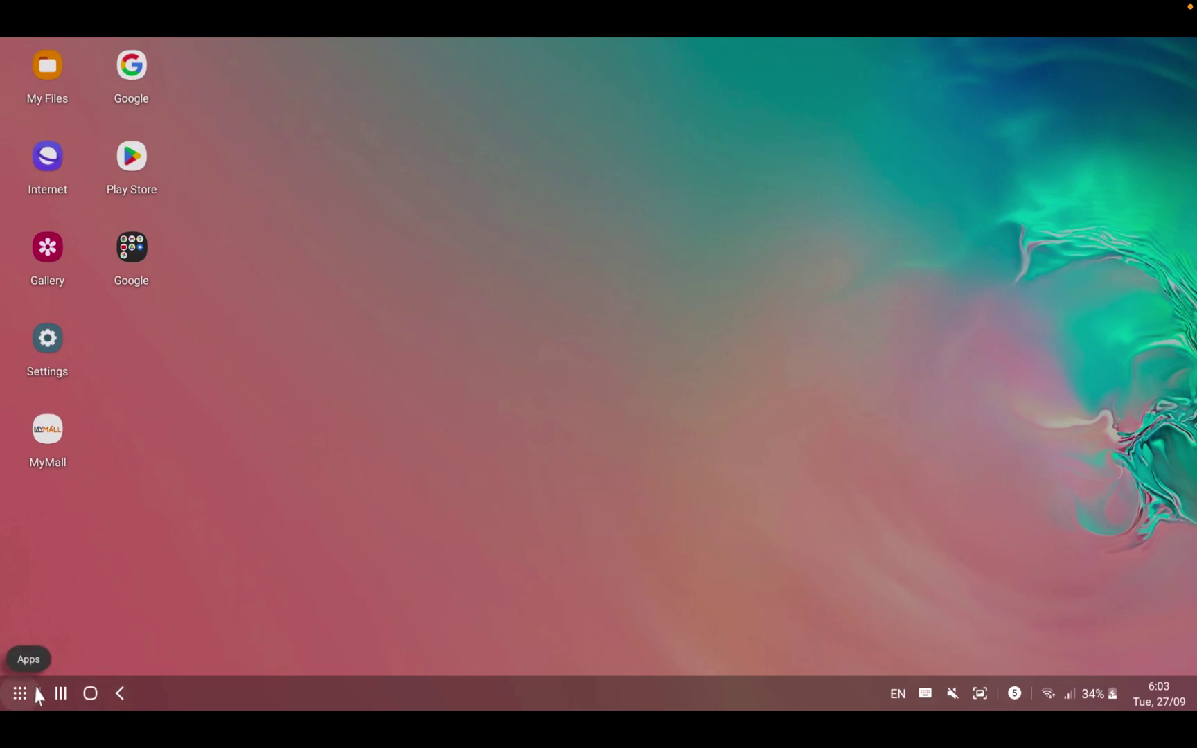
left_click(899, 696)
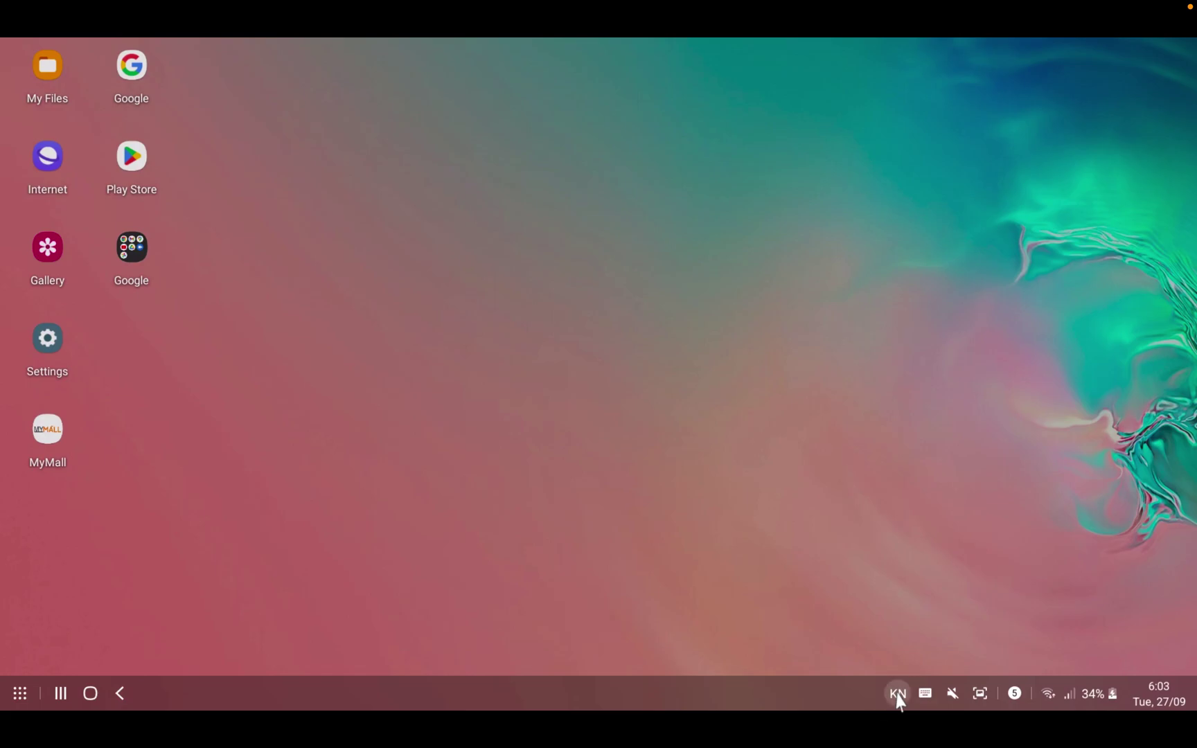
key("shift+space")
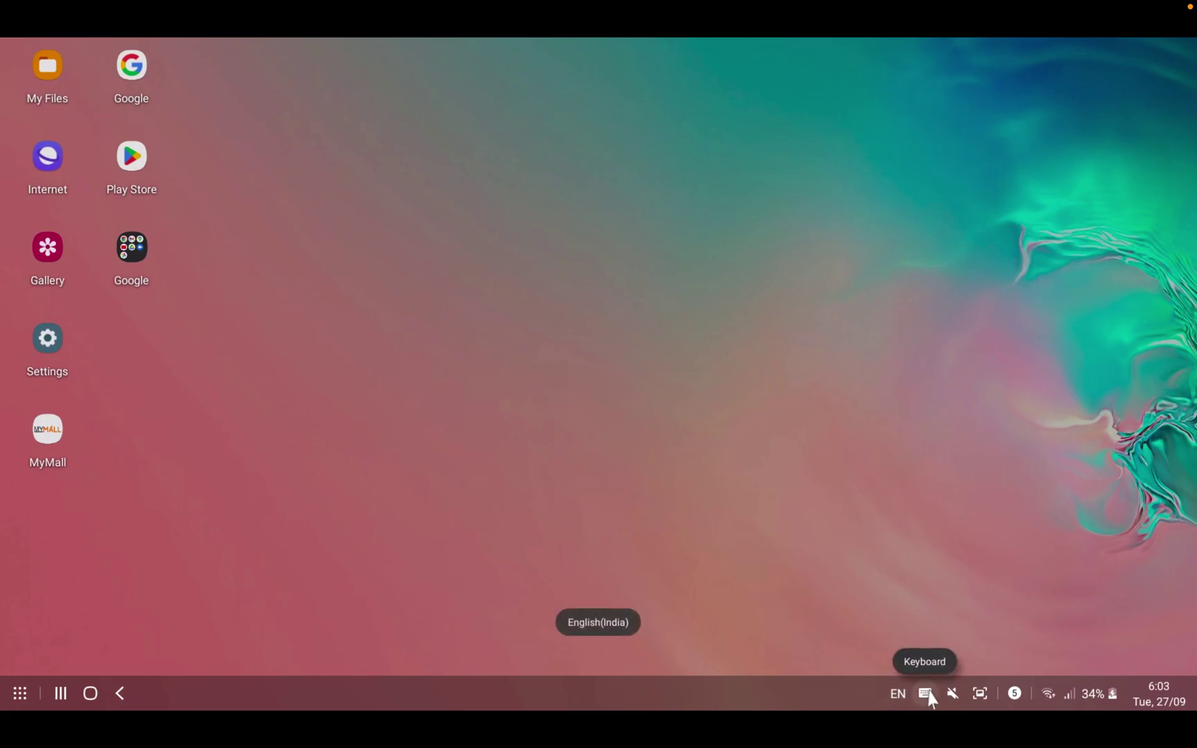
left_click(952, 695)
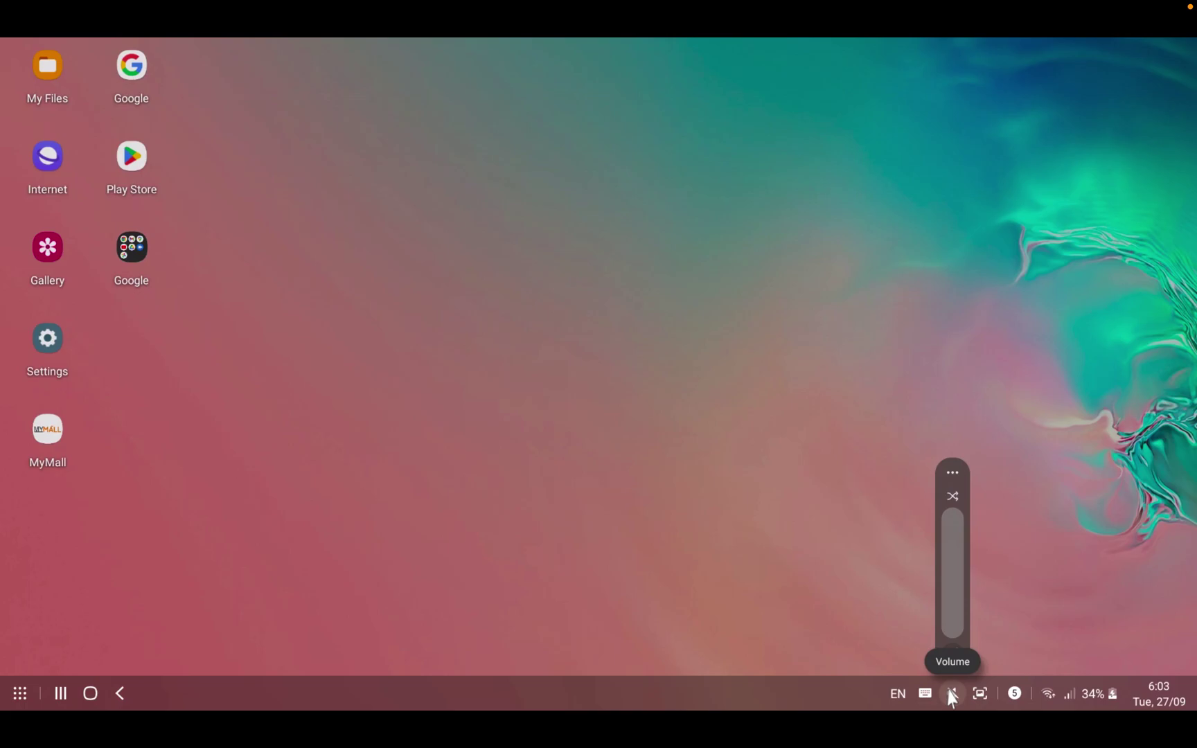
left_click(951, 694)
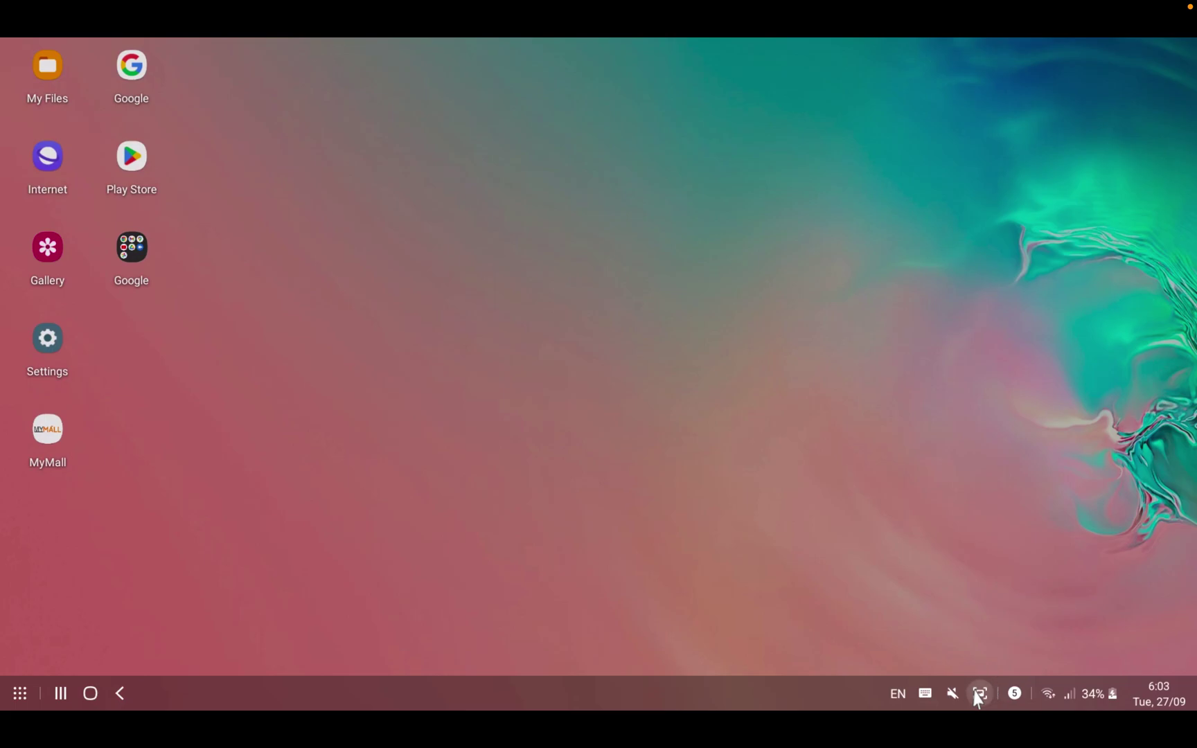
Step: Capture a screenshot of the desktop, open it for editing, then close the preview
left_click(979, 694)
left_click(980, 694)
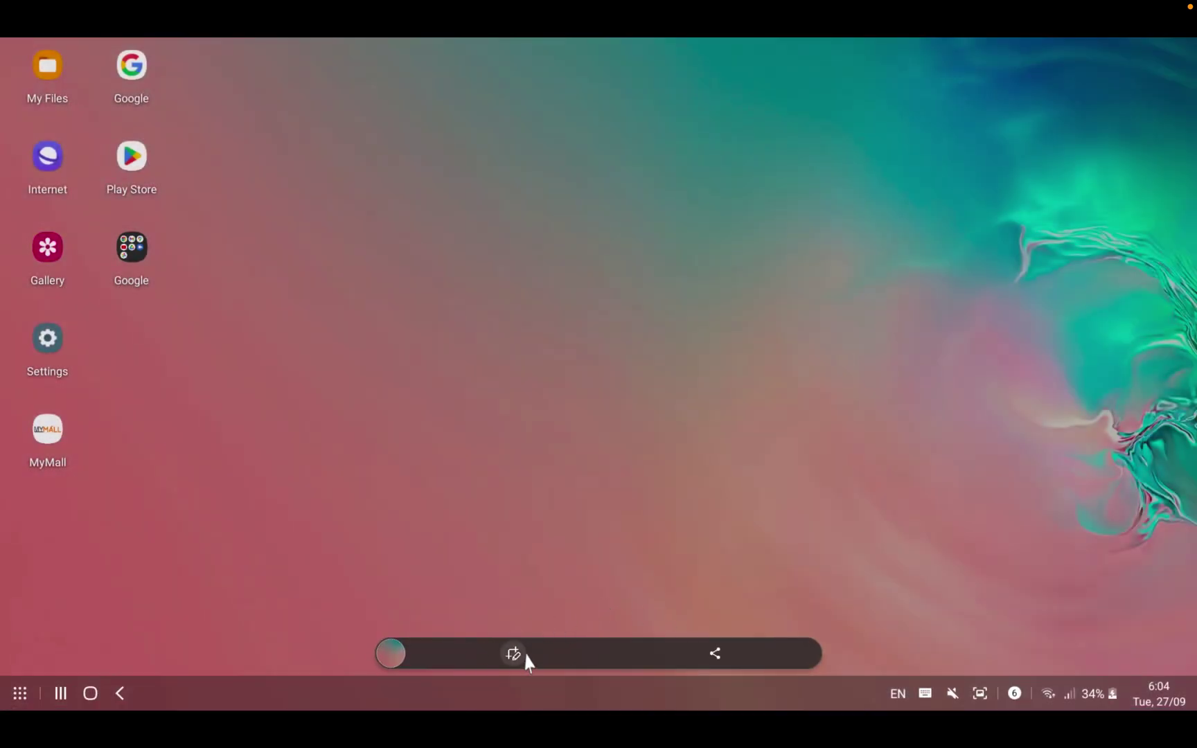
left_click(514, 654)
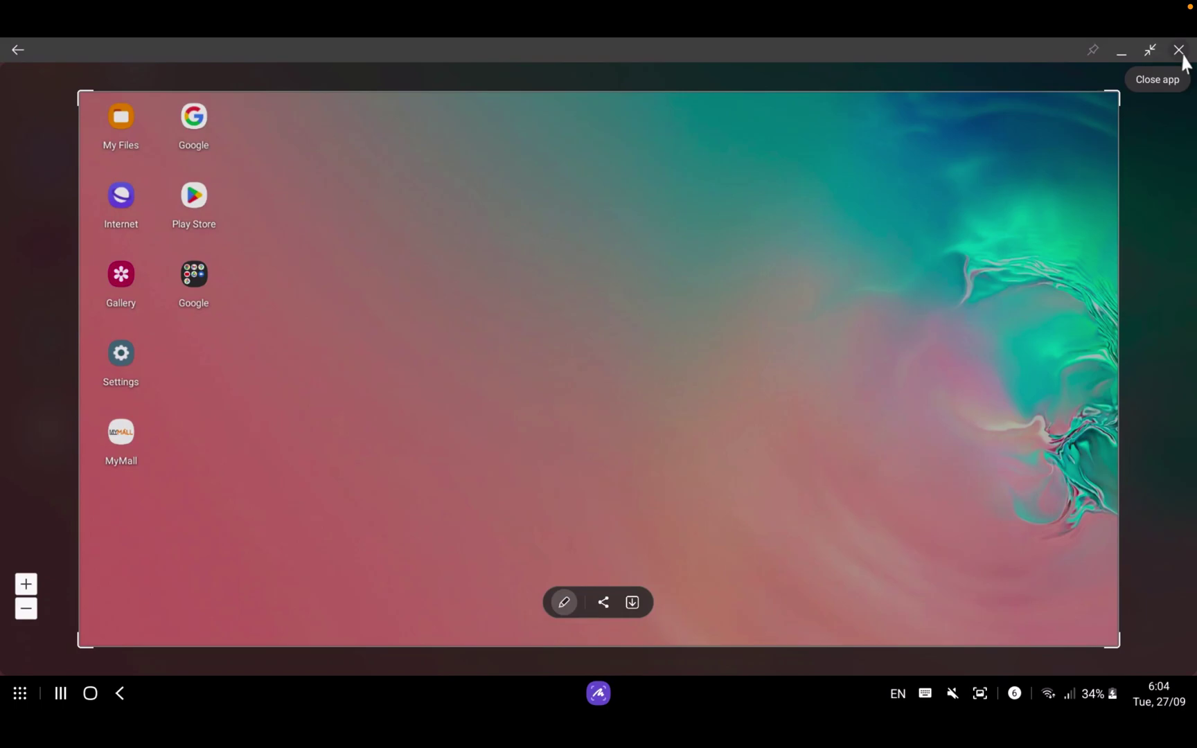
left_click(1179, 50)
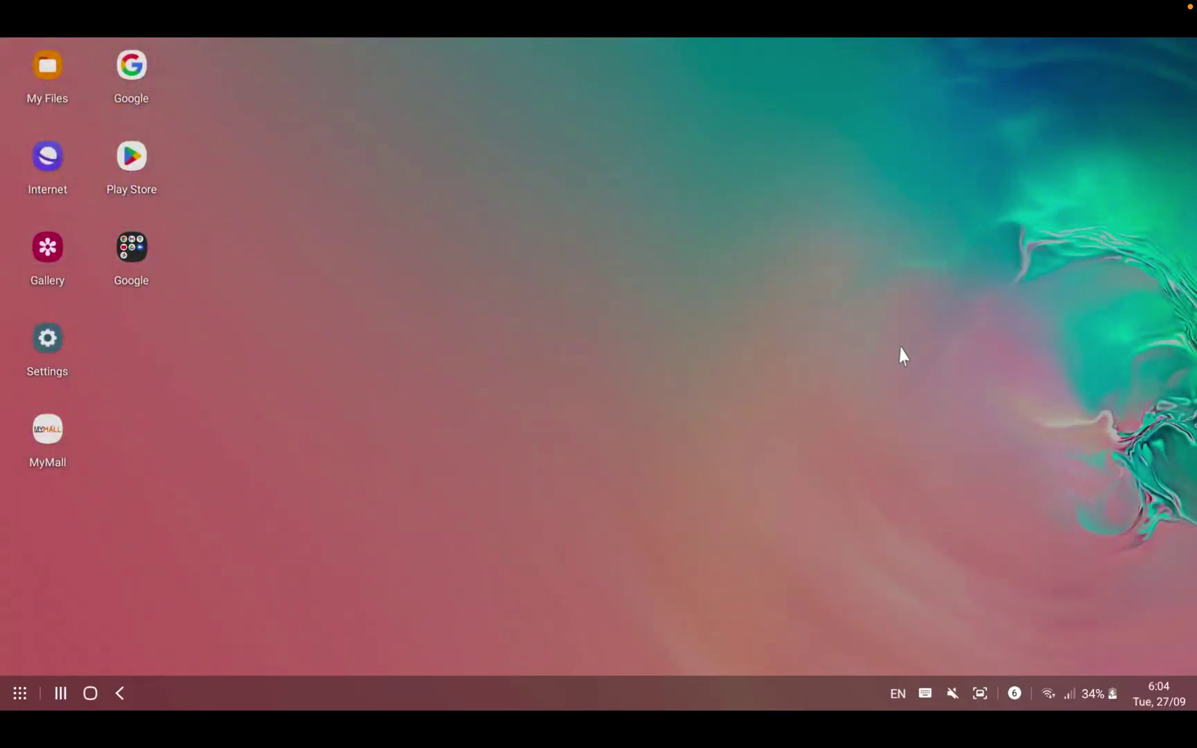
Step: Glance at the notifications list, then show quick settings with Wi‑Fi, Bluetooth, mobile data and Dark mode
left_click(1013, 693)
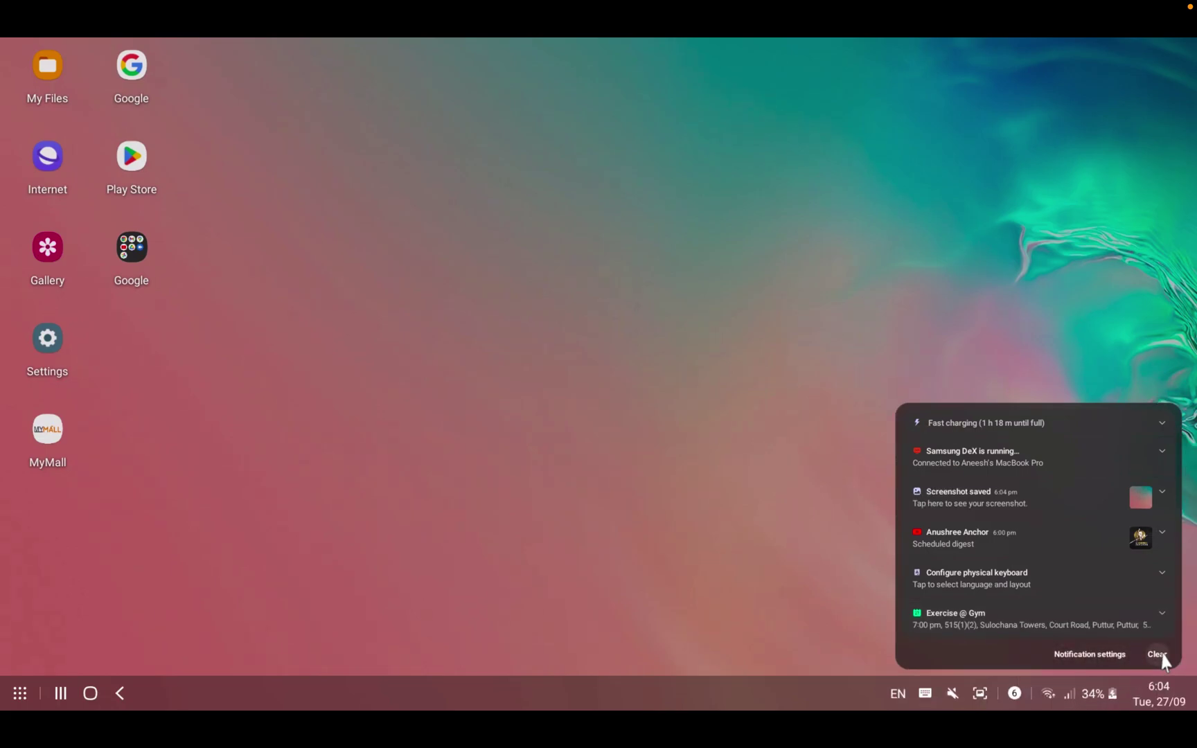
left_click(1033, 195)
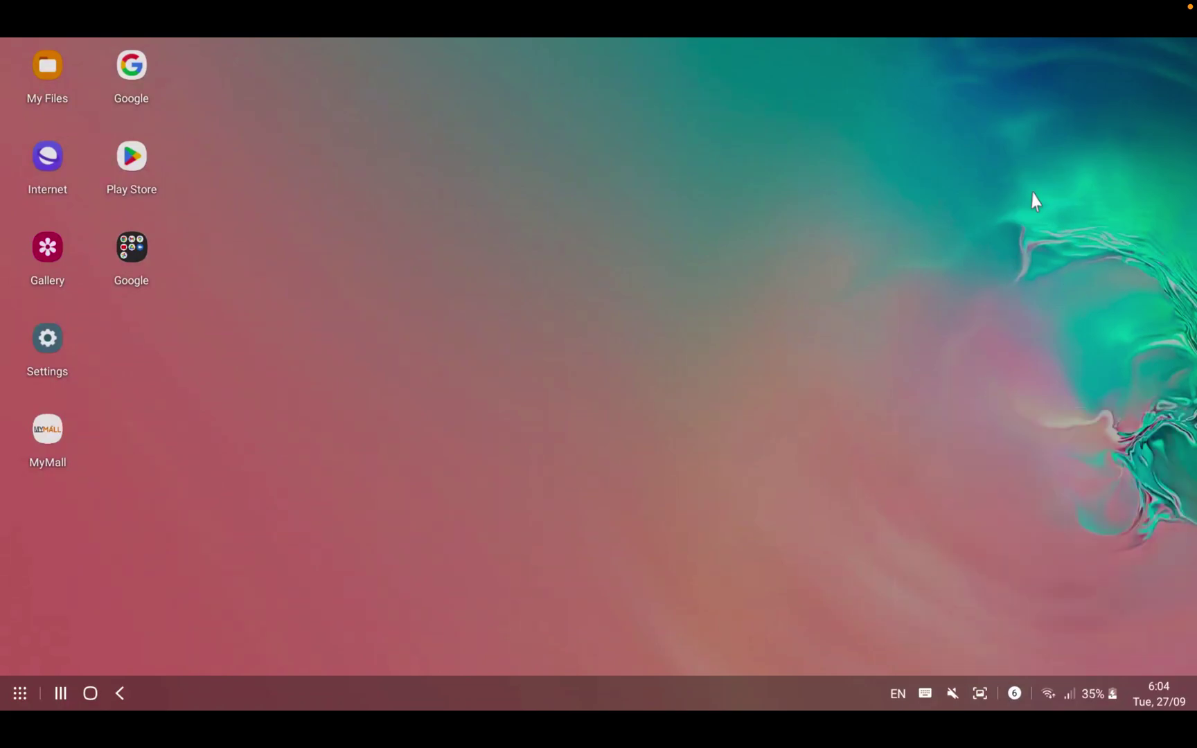
left_click(1050, 700)
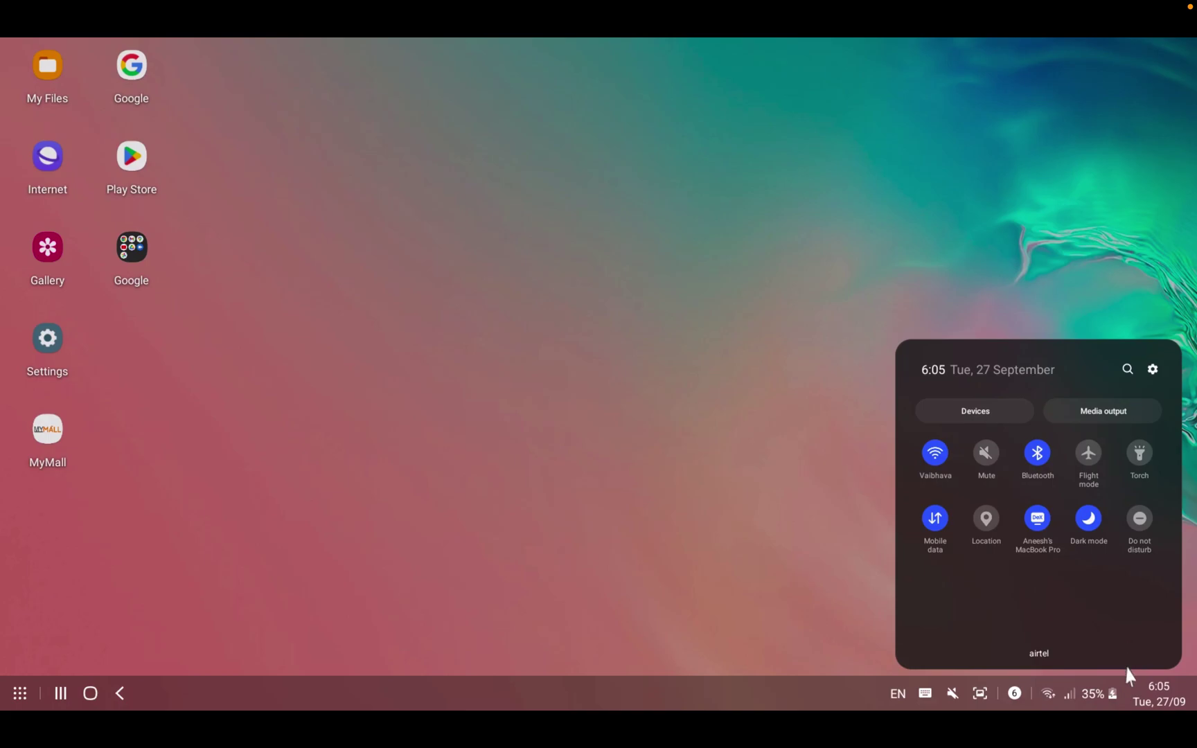
Step: Open Reminder from the Calendar's tasks section, grant it calendar access, then close both windows
left_click(1147, 699)
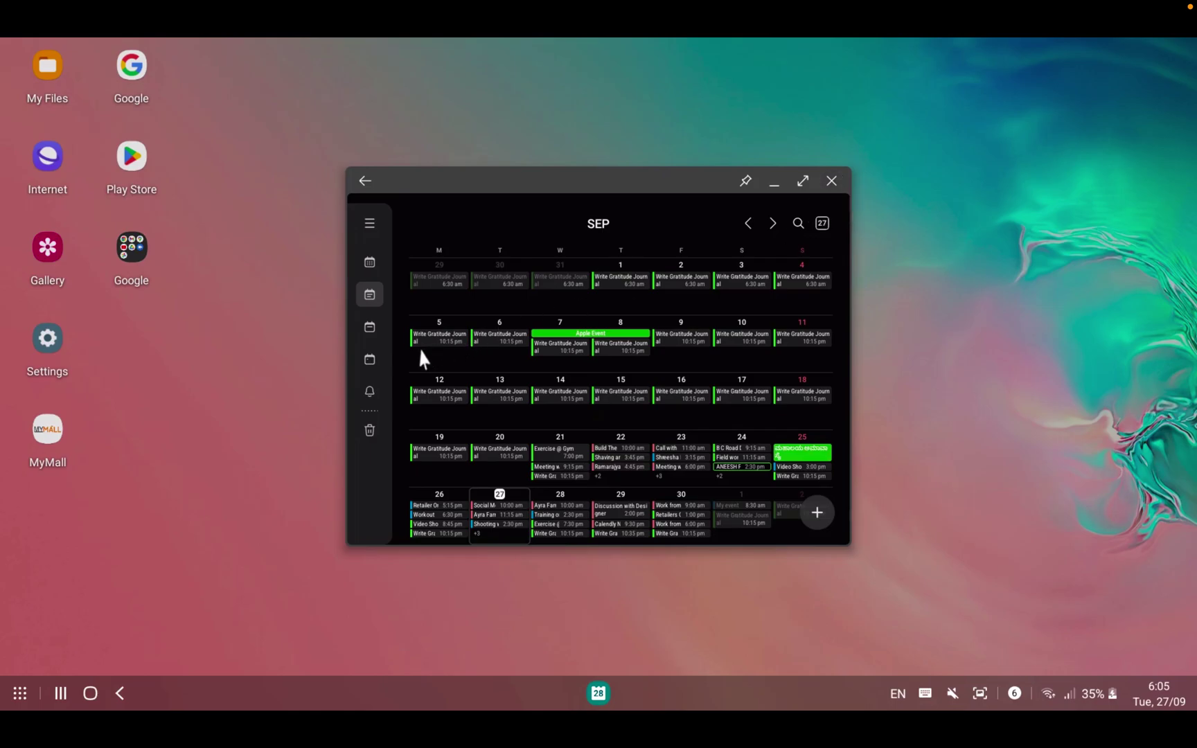
left_click(369, 394)
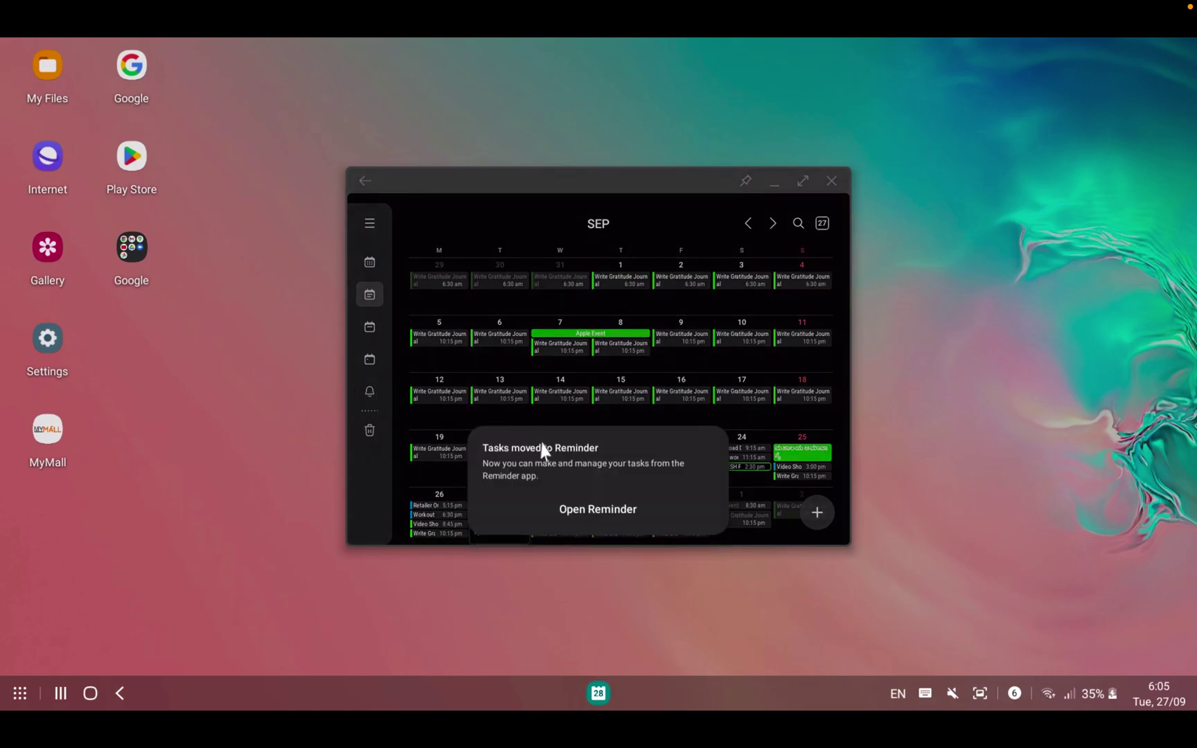
left_click(576, 511)
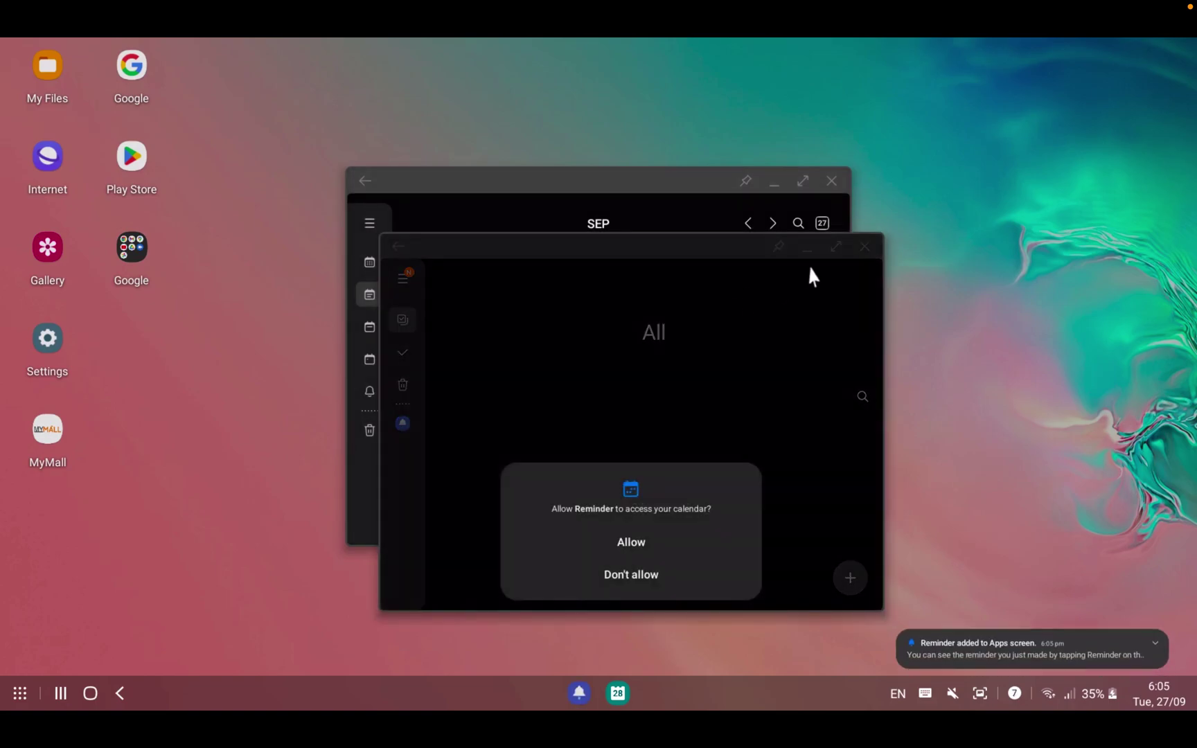
left_click(631, 546)
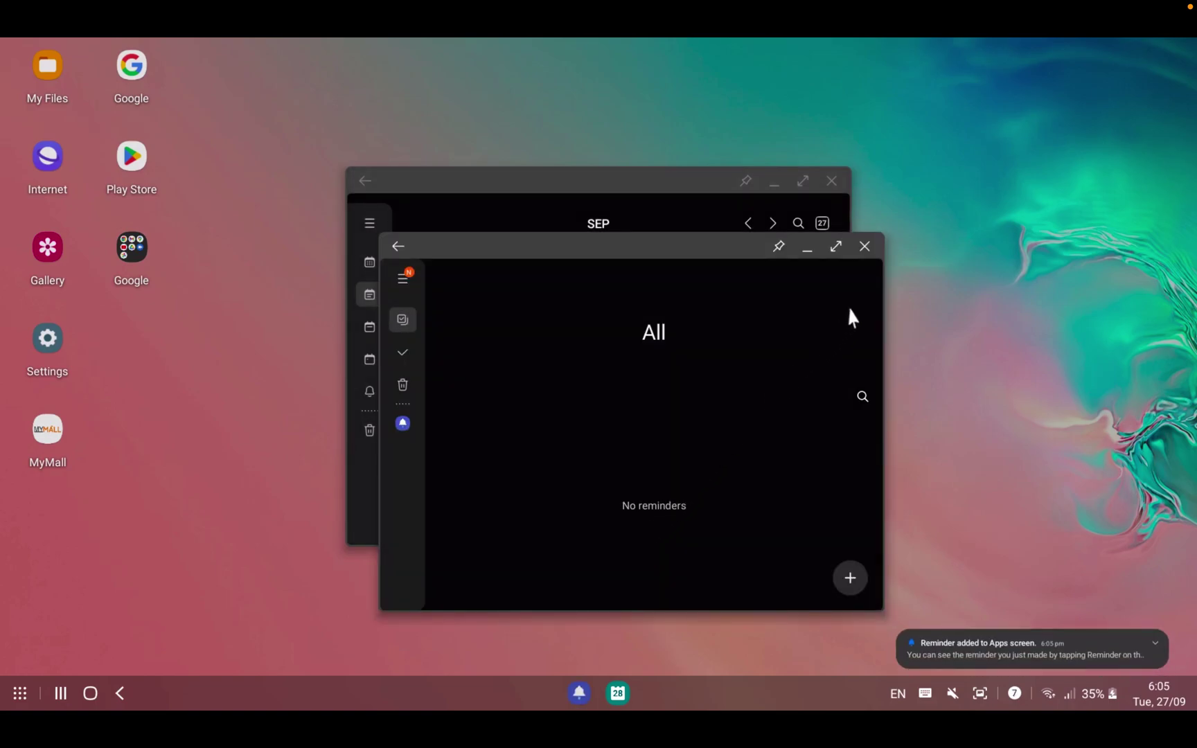
left_click(866, 247)
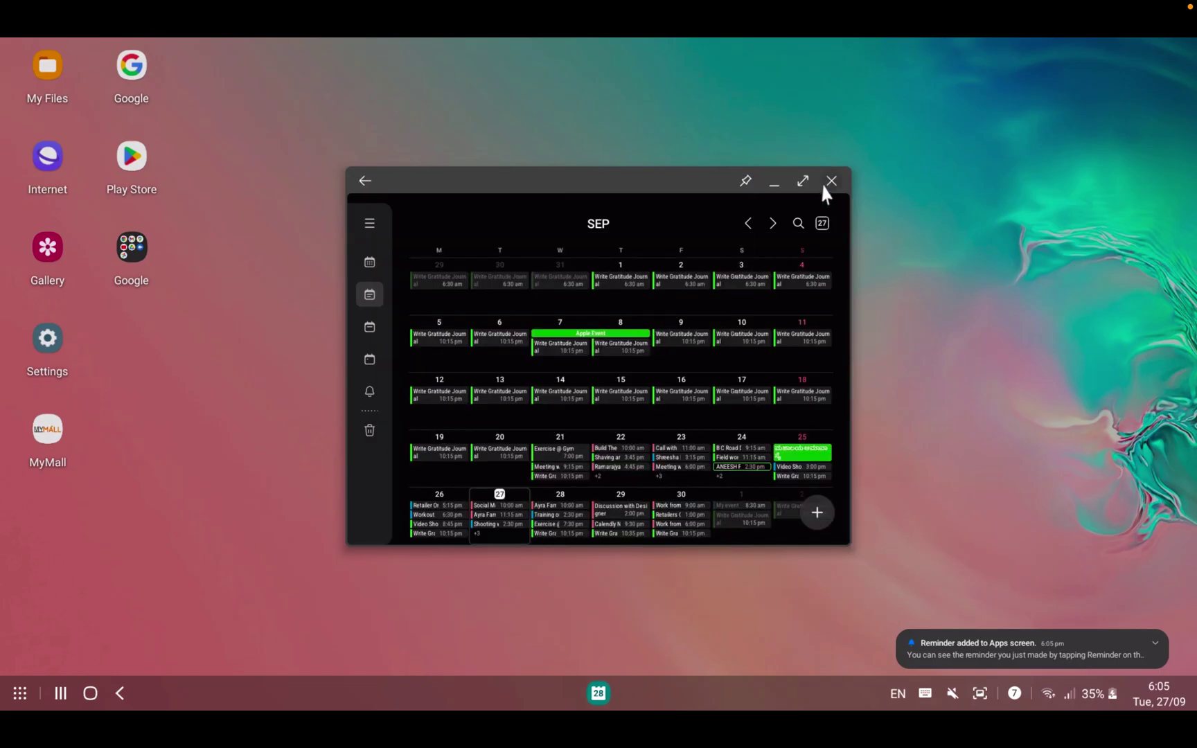
left_click(829, 182)
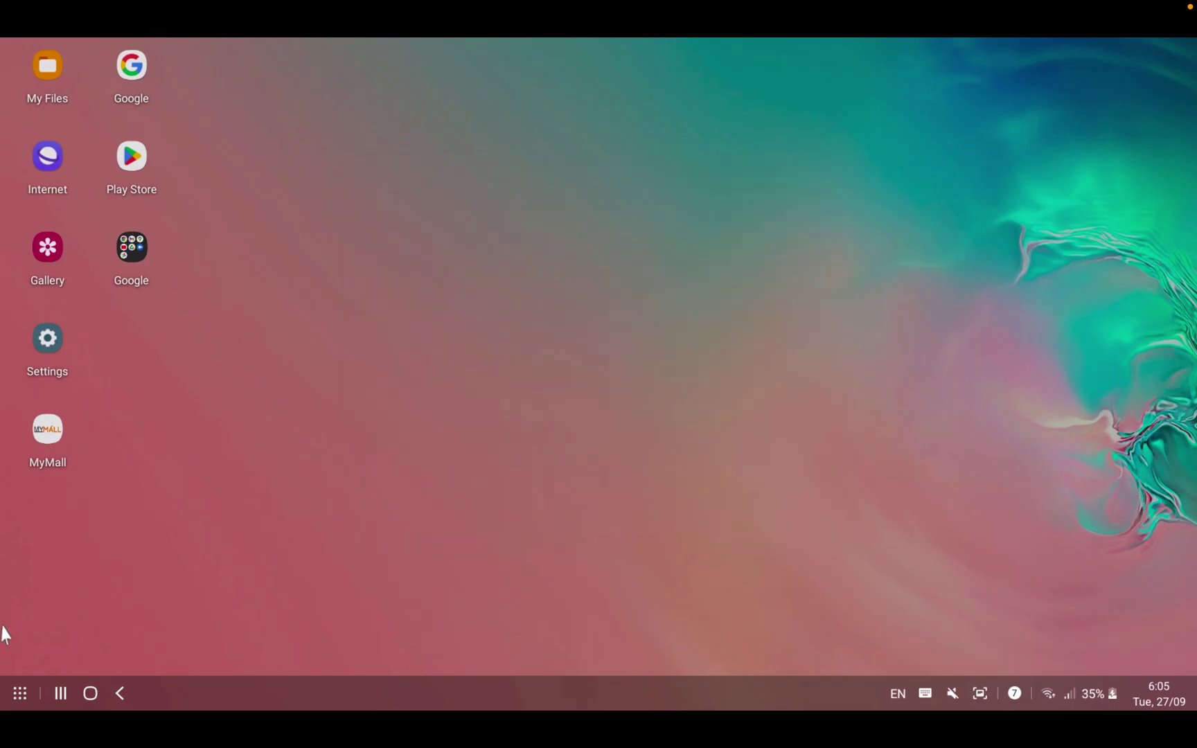
Step: Launch Camera from the app list, turning on location accuracy and device location
left_click(21, 693)
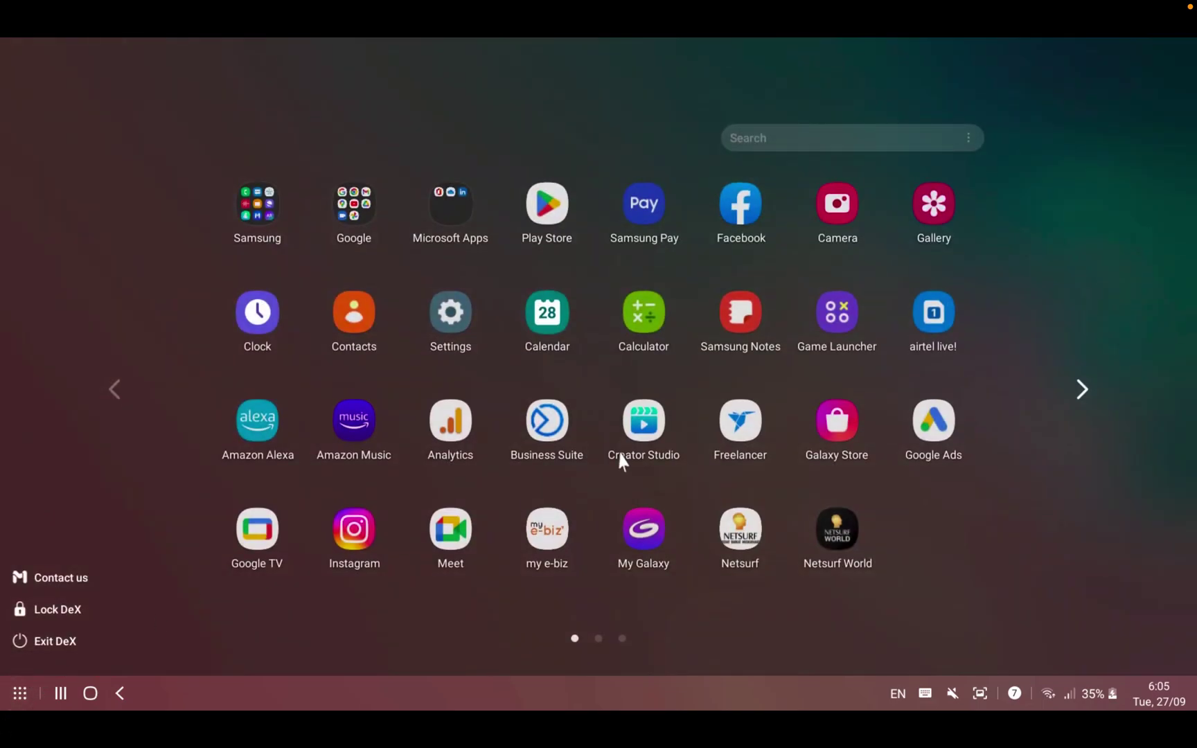
left_click(866, 199)
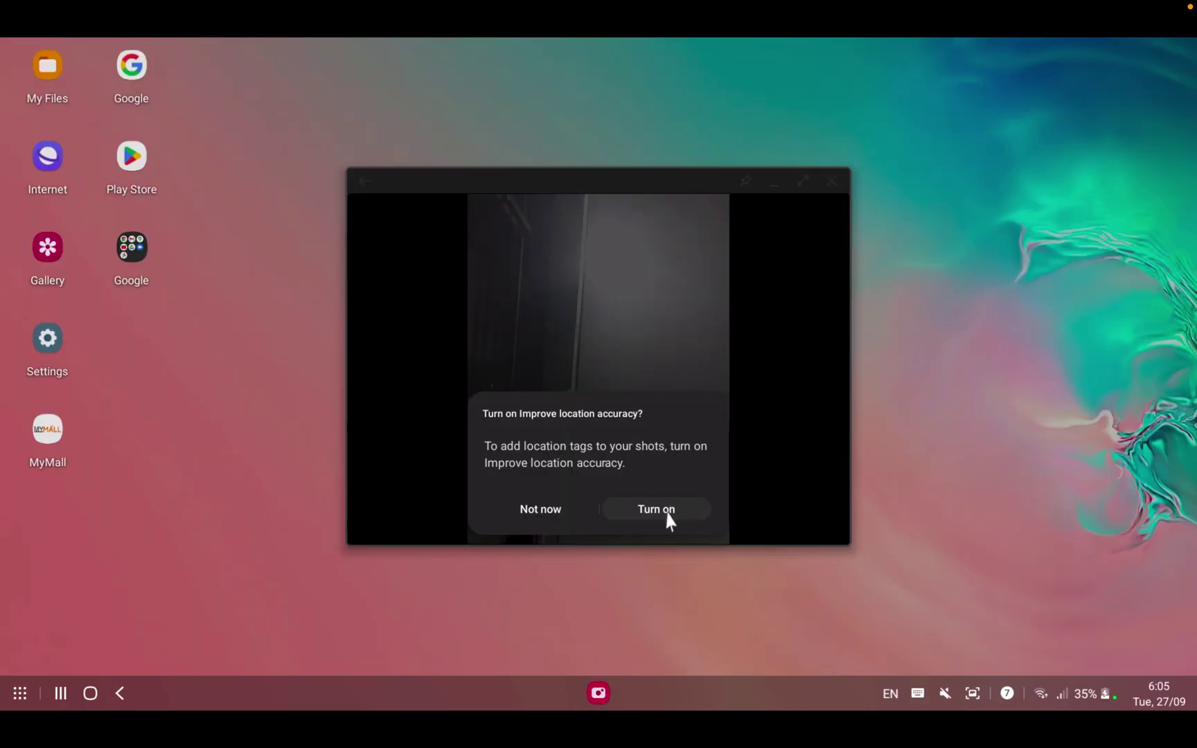
left_click(667, 513)
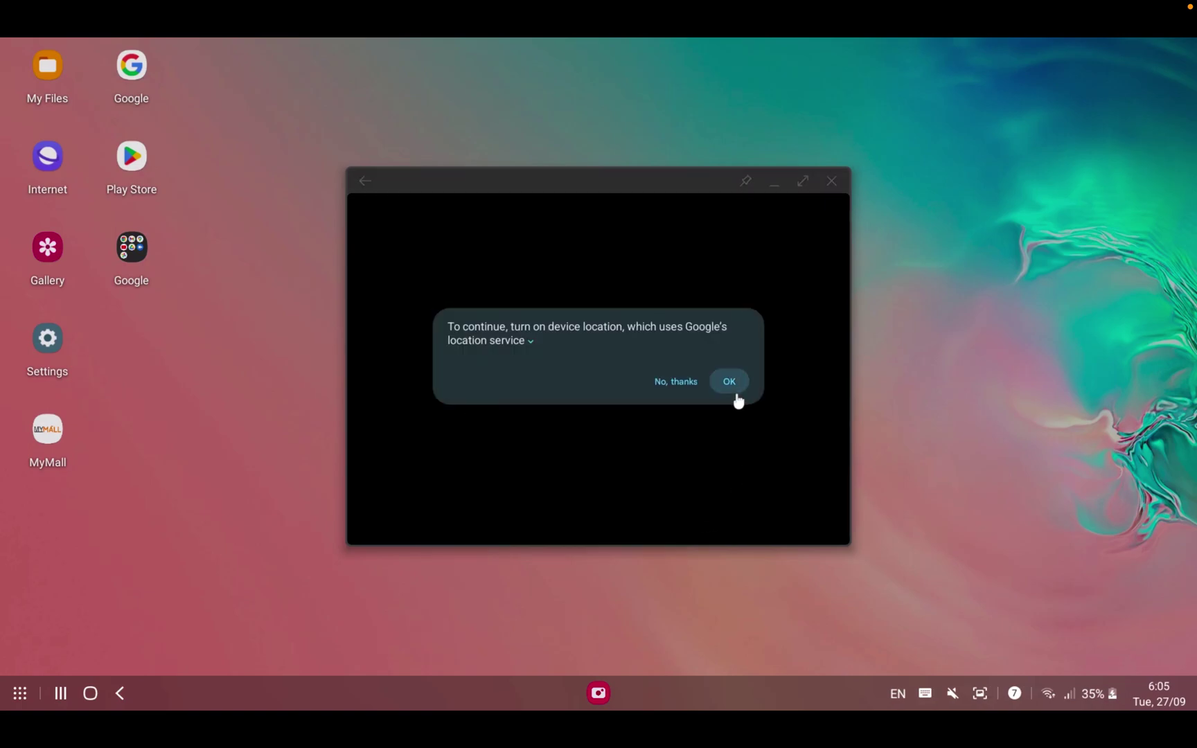
left_click(730, 382)
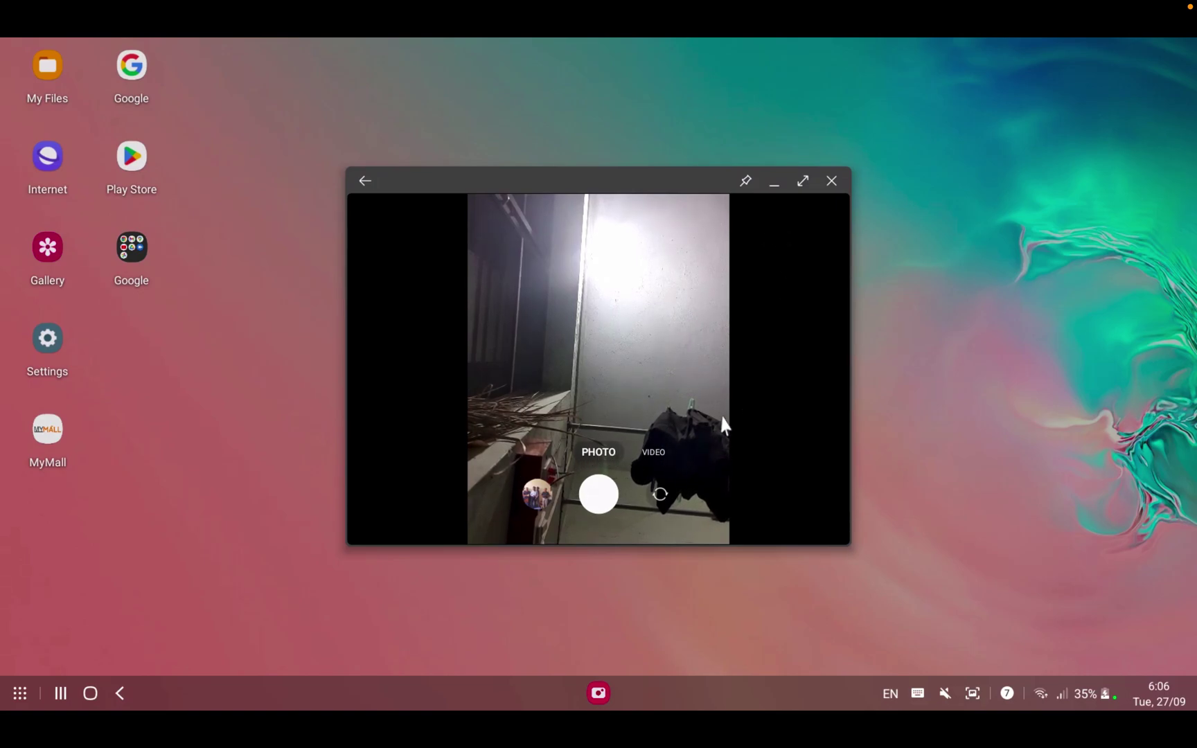
Step: Close the Camera window and launch the Play Store from the app list
left_click(831, 181)
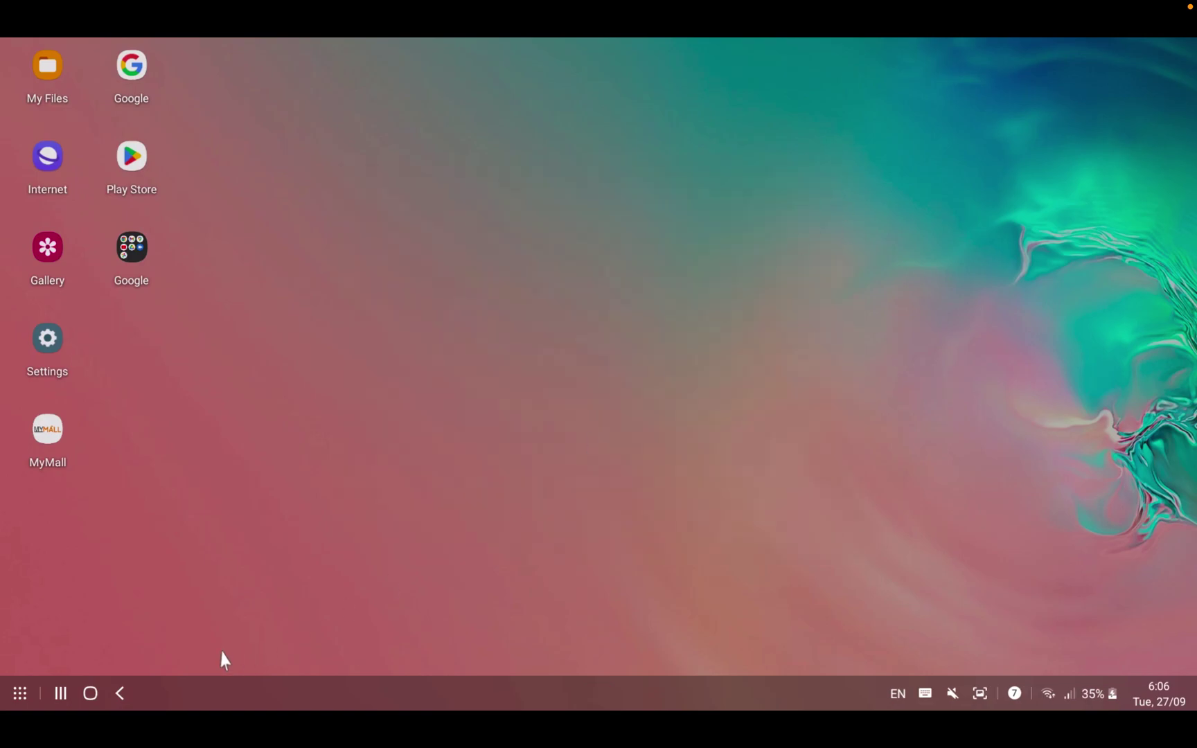
left_click(20, 694)
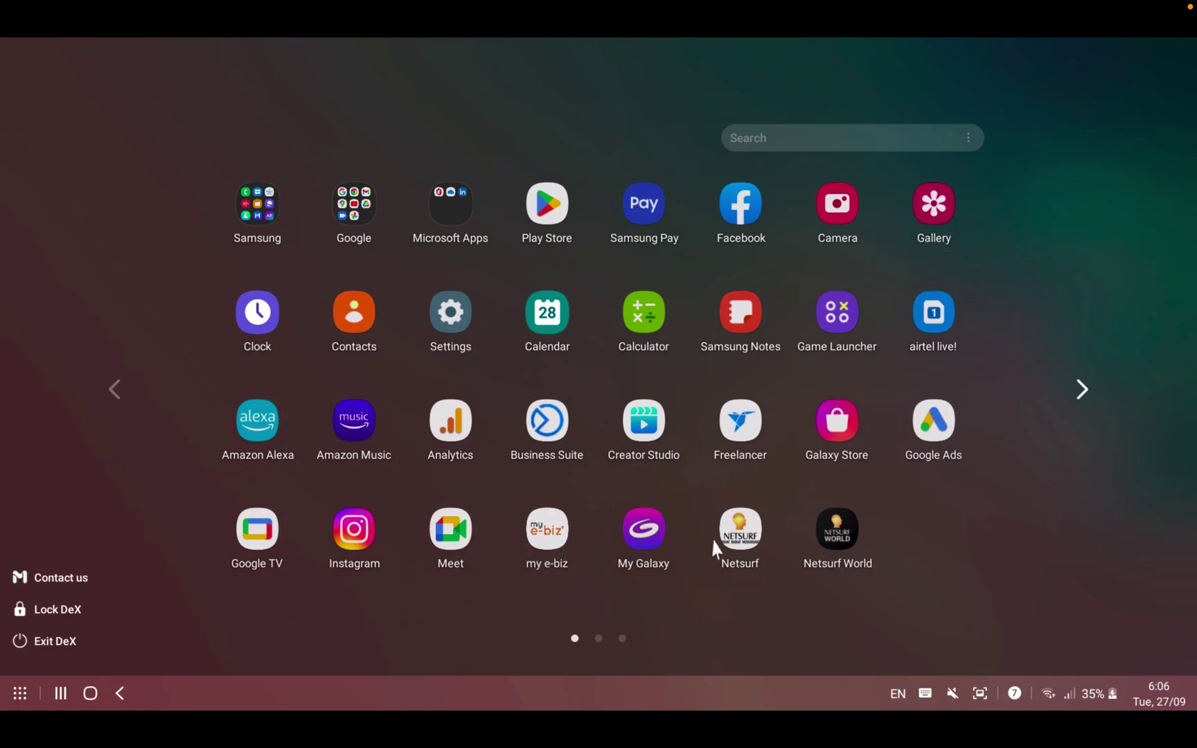
left_click(560, 225)
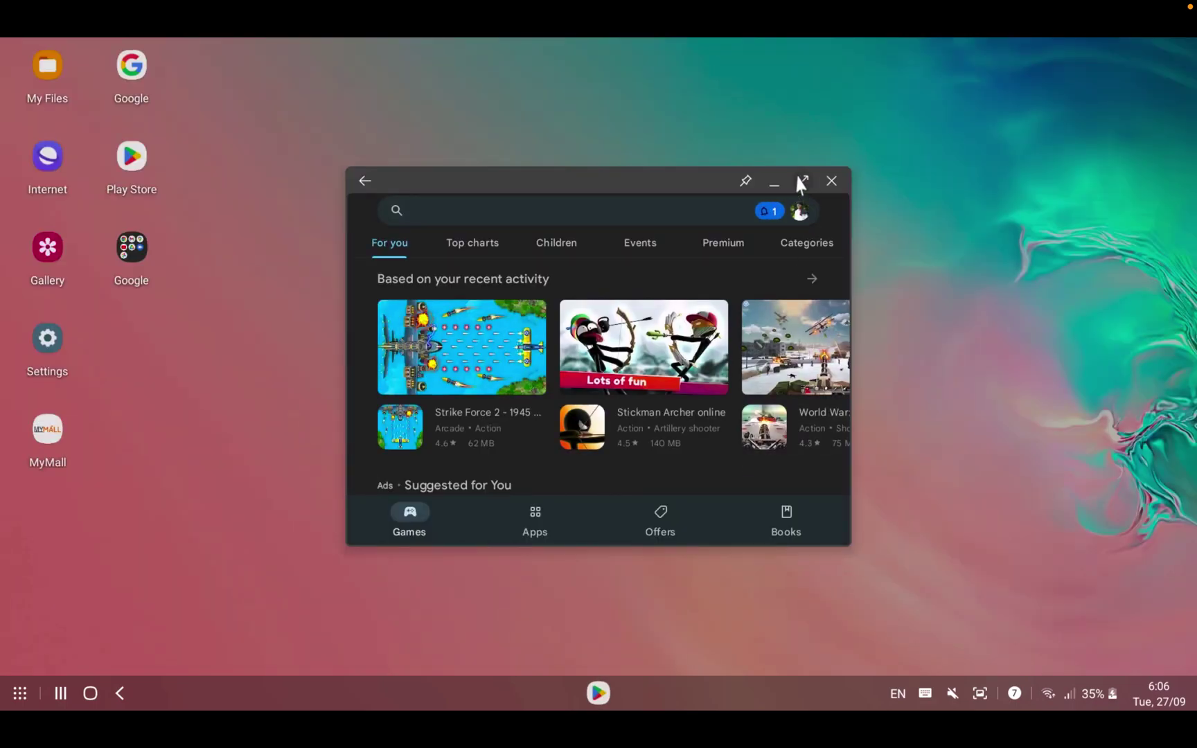
Step: Maximize the Play Store window, then close the app
left_click(803, 182)
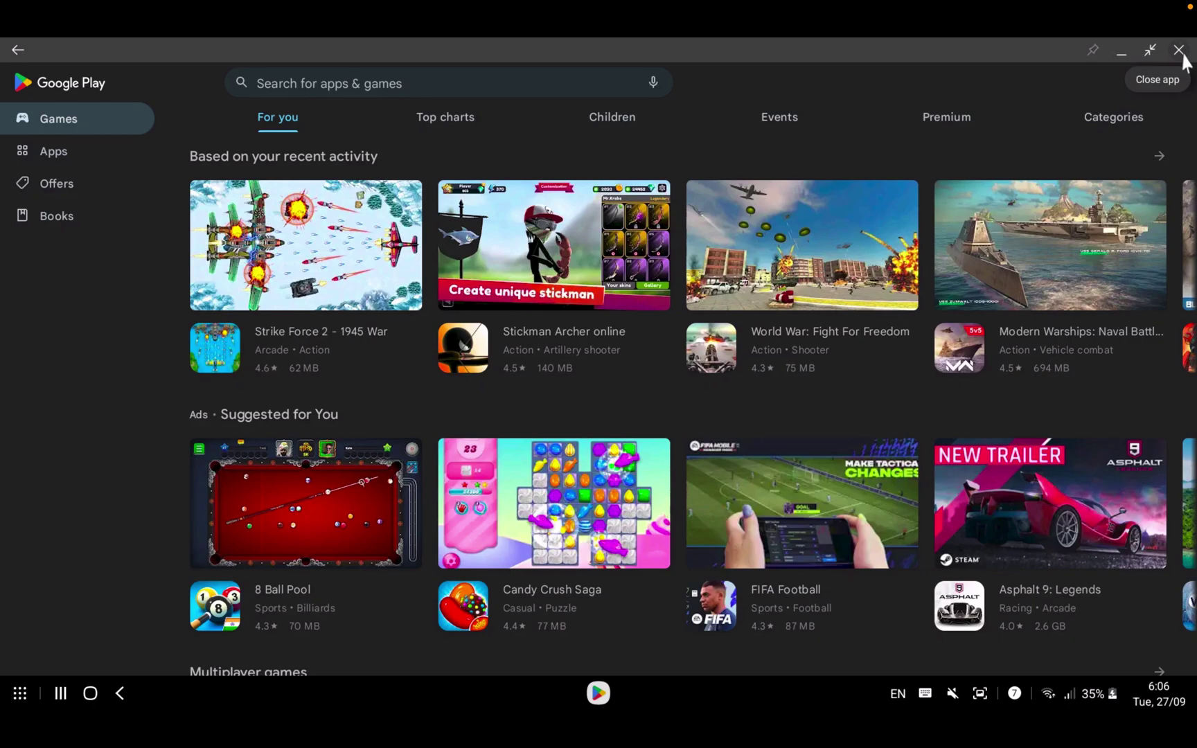
left_click(1180, 50)
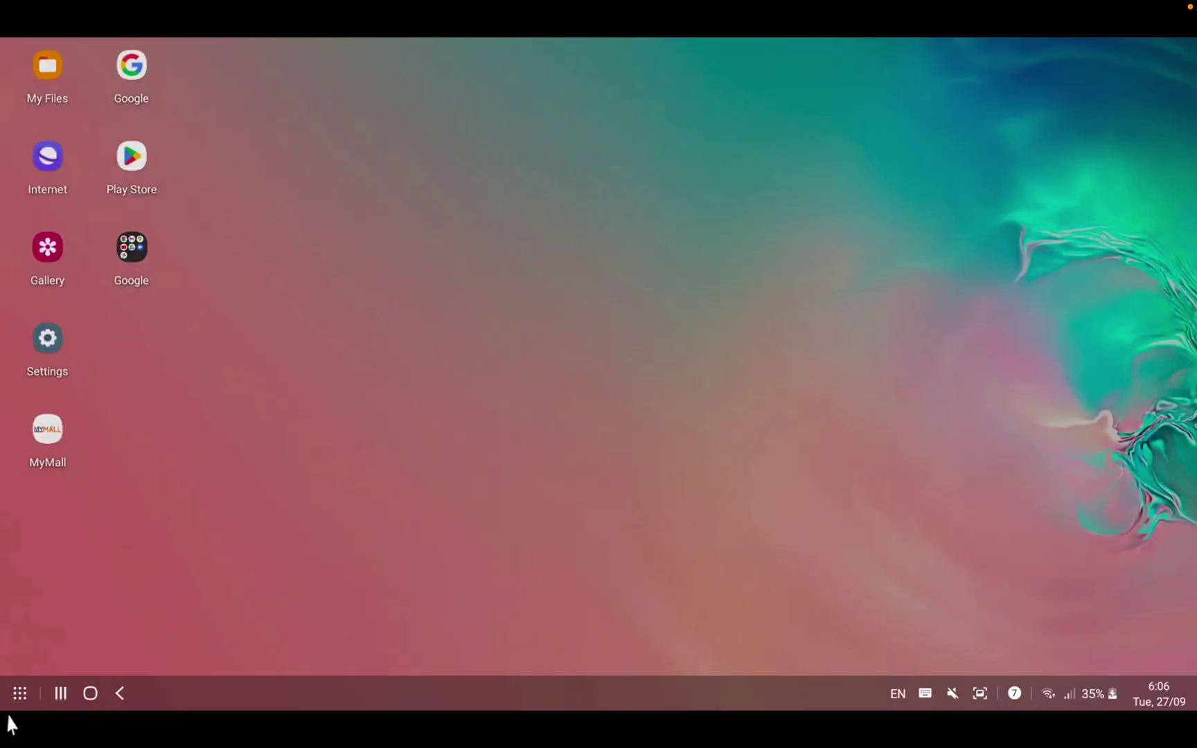
Step: Page through the app list to the last page and back to the second
left_click(20, 693)
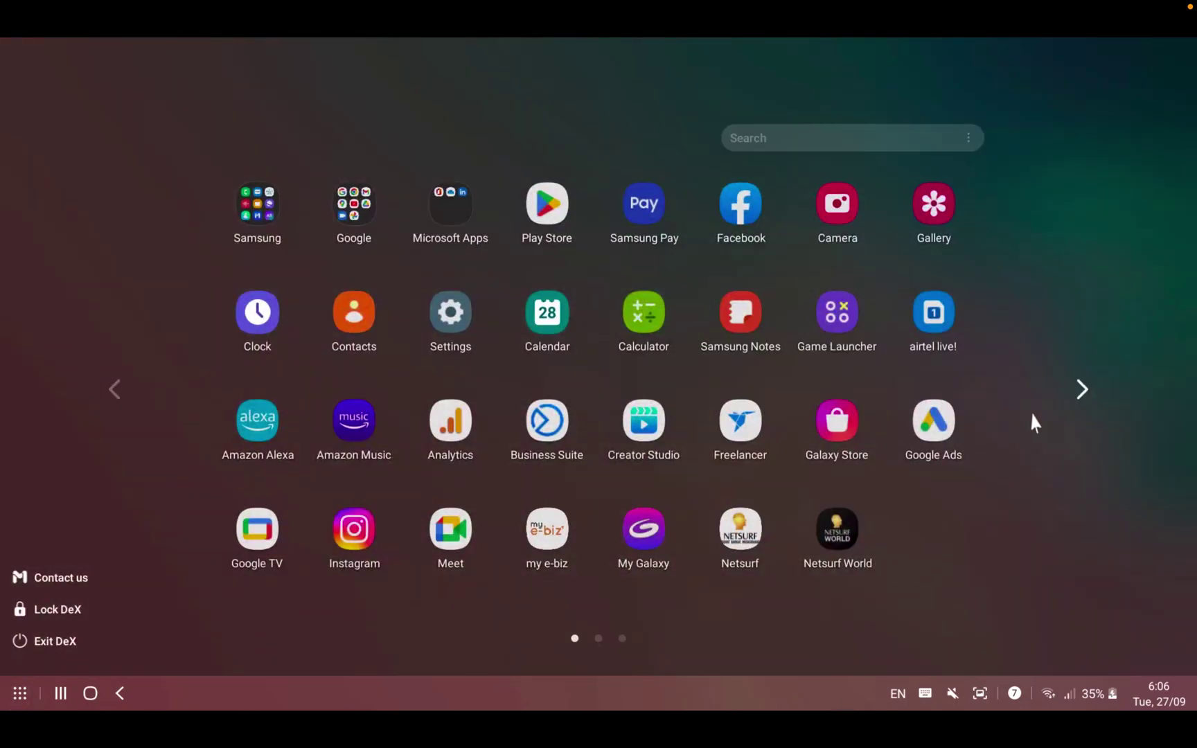
left_click(1082, 391)
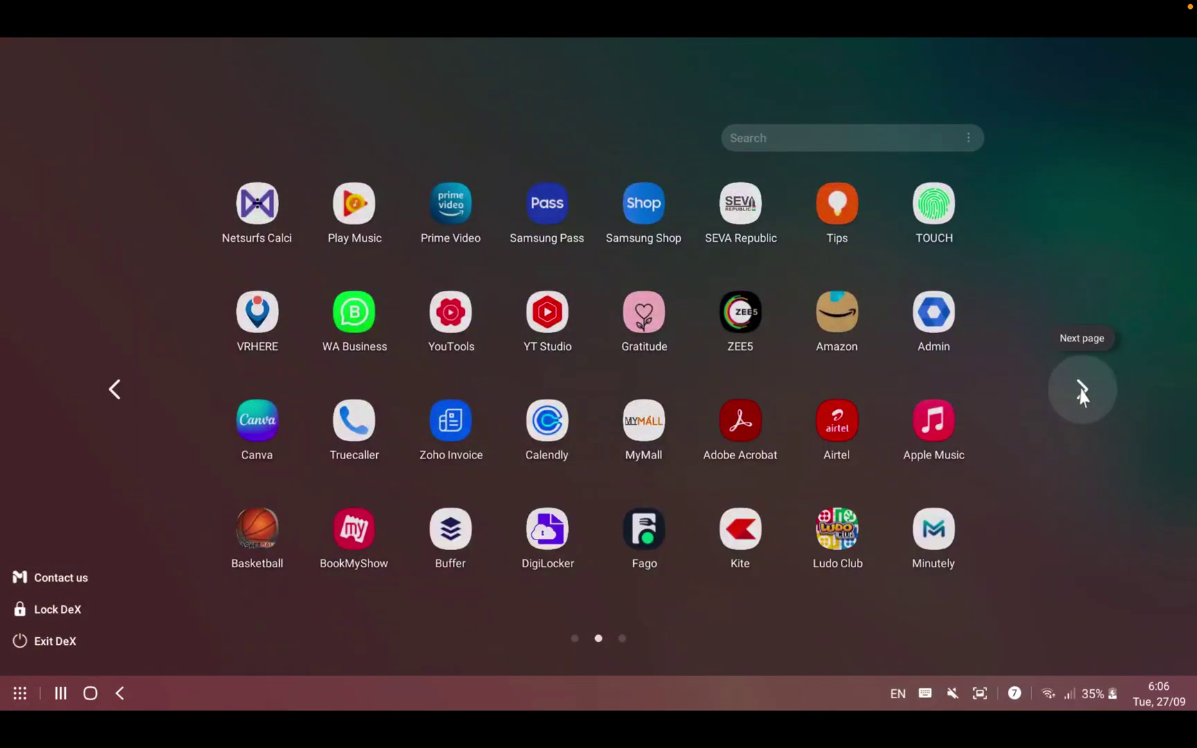
left_click(1083, 394)
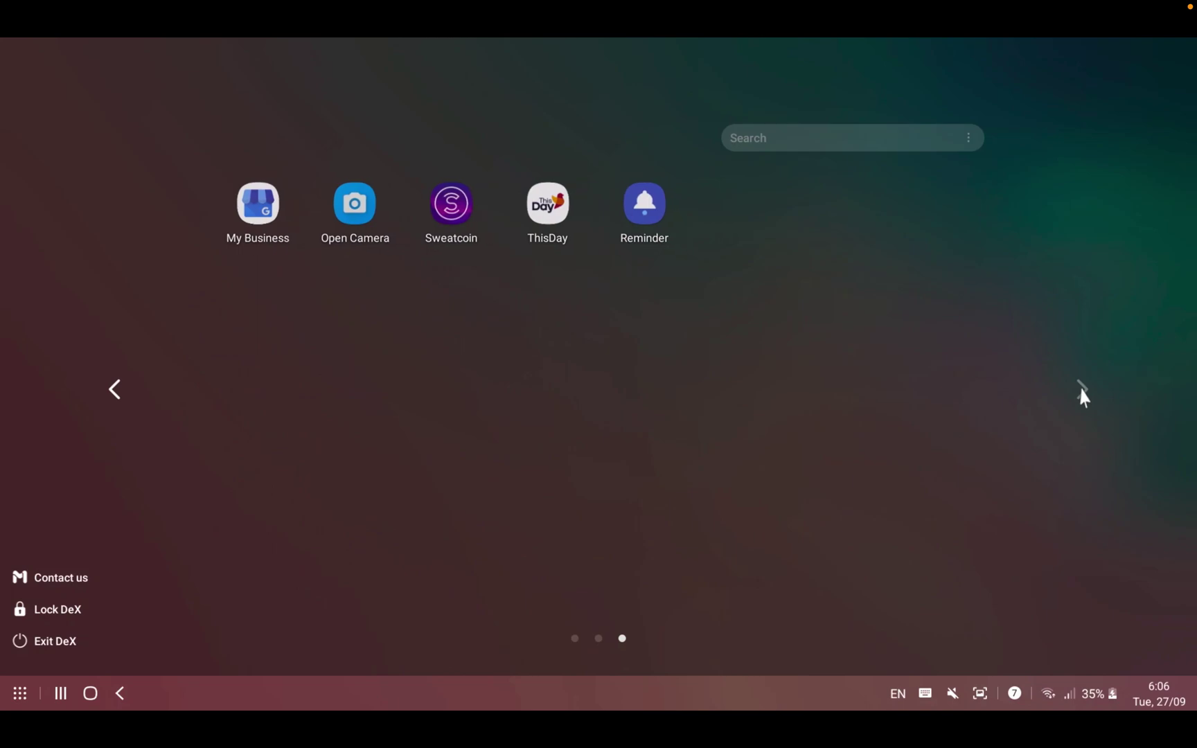
left_click(130, 399)
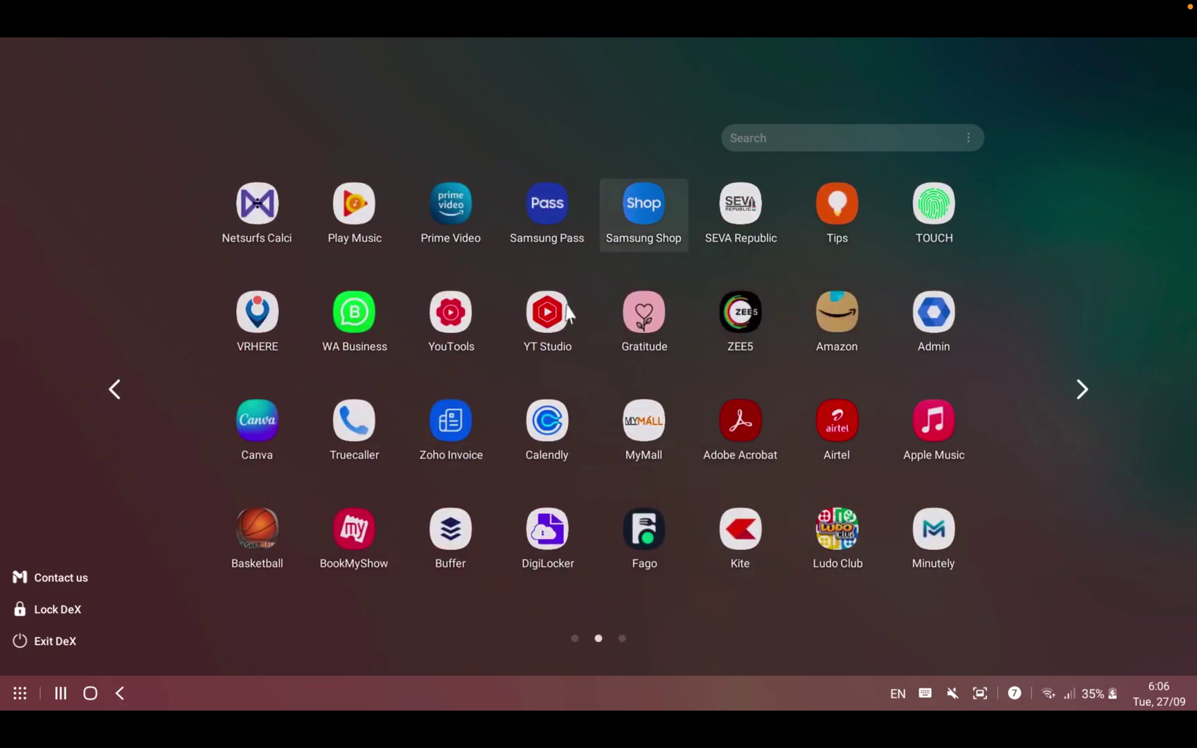
Step: Search the installed apps for 'you' and open YouTube in a window
left_click(773, 141)
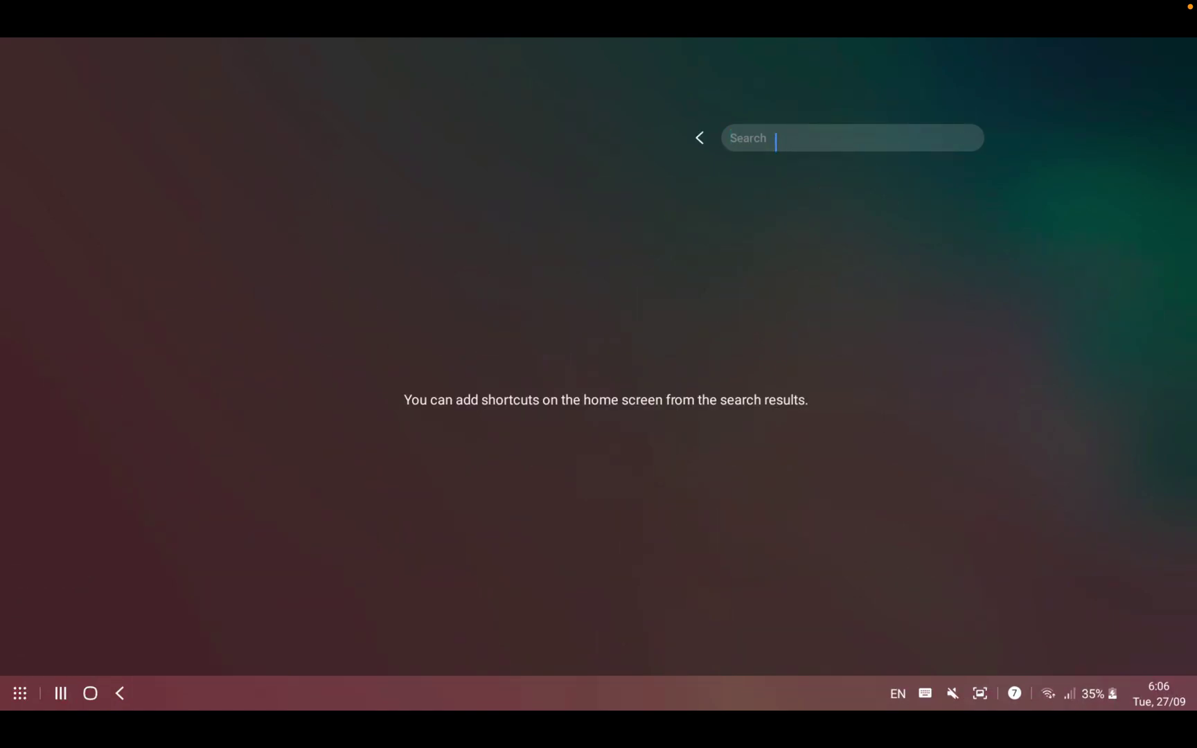
type("you")
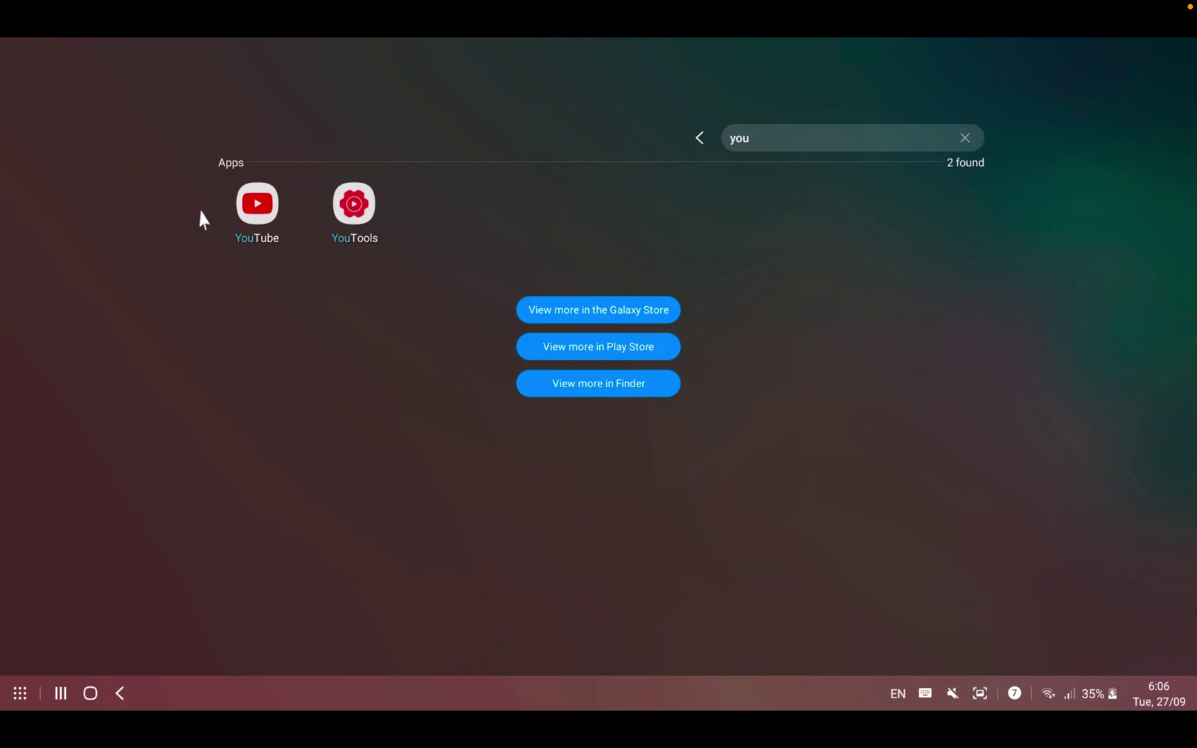
left_click(256, 206)
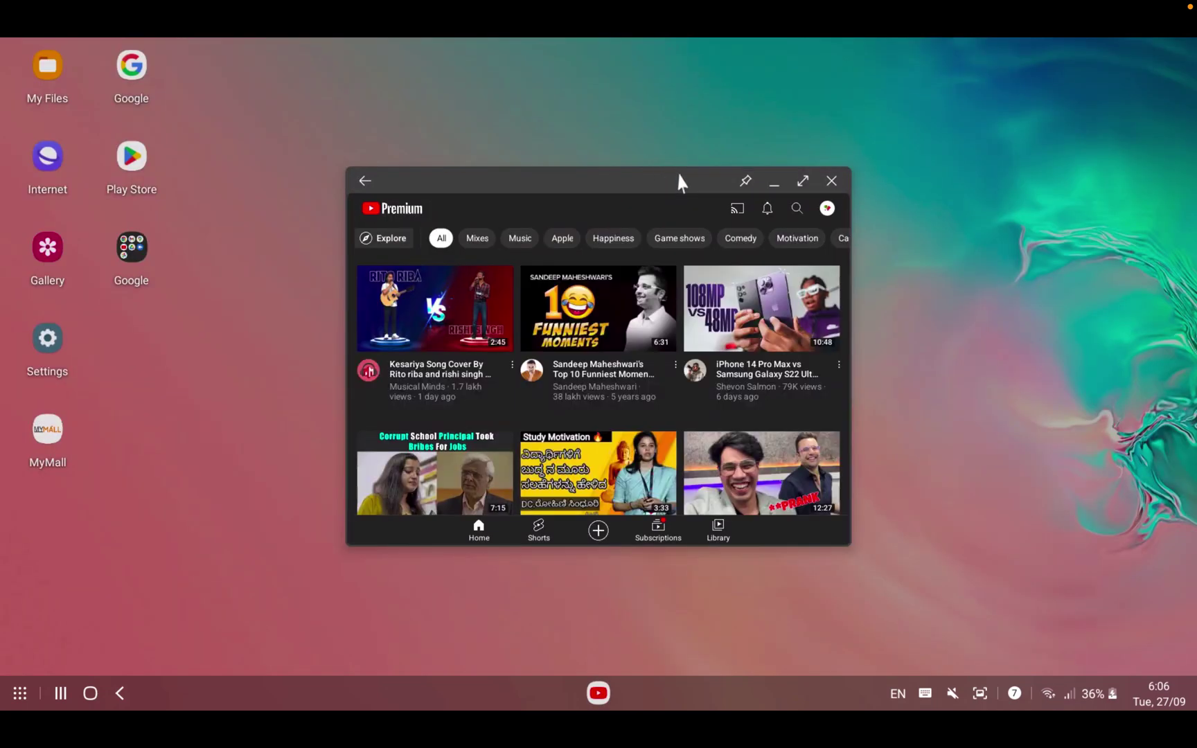
Step: Pin YouTube on top, maximize it, and scroll your channel page to its Uploads list
left_click(746, 180)
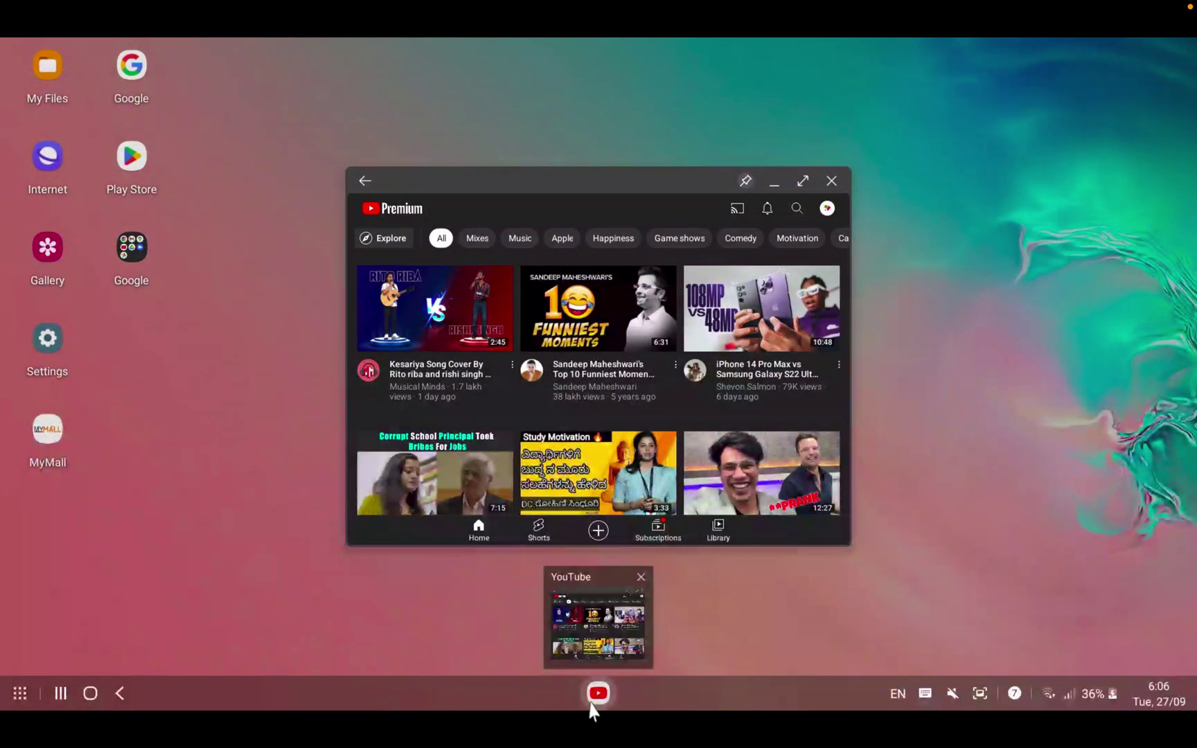
left_click(804, 182)
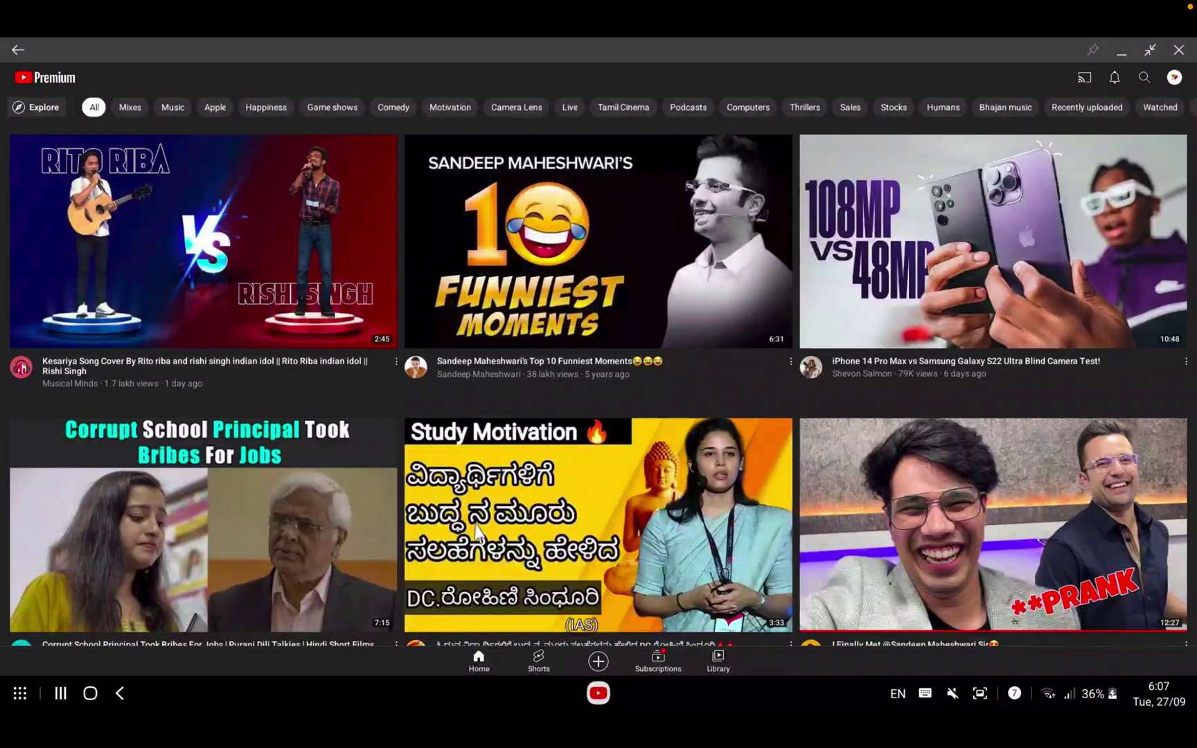
left_click(1173, 77)
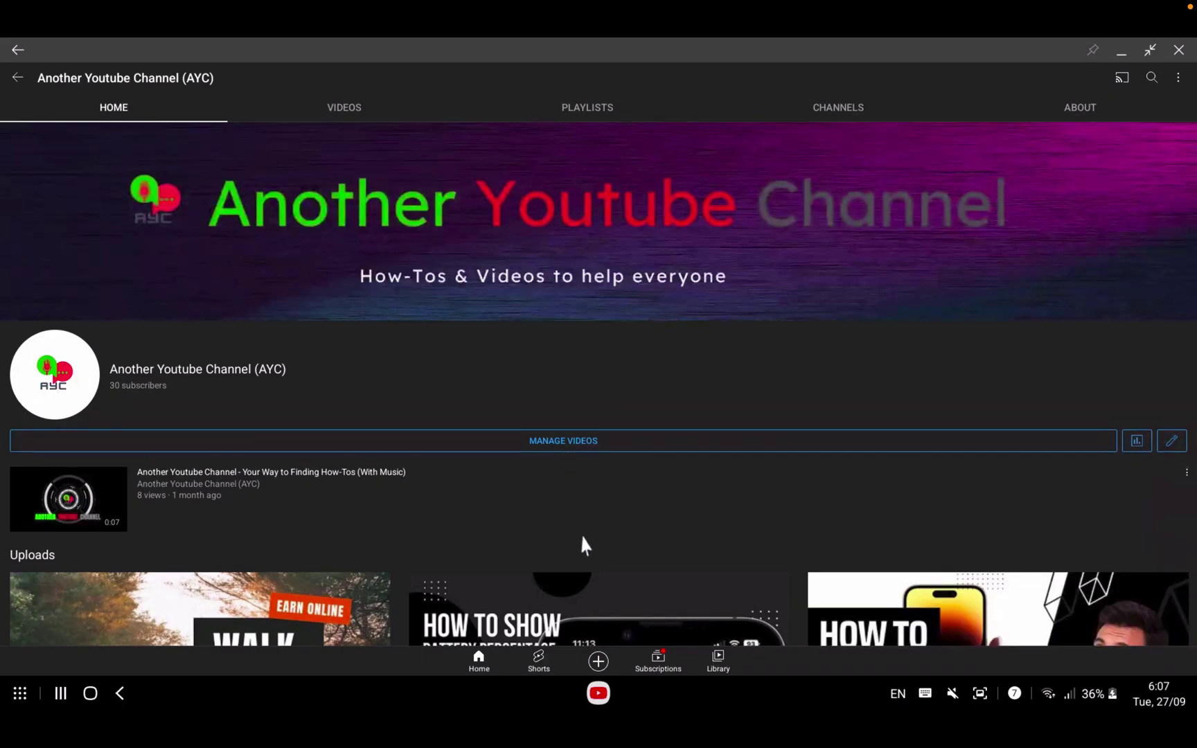
scroll(653, 518, "down", 5)
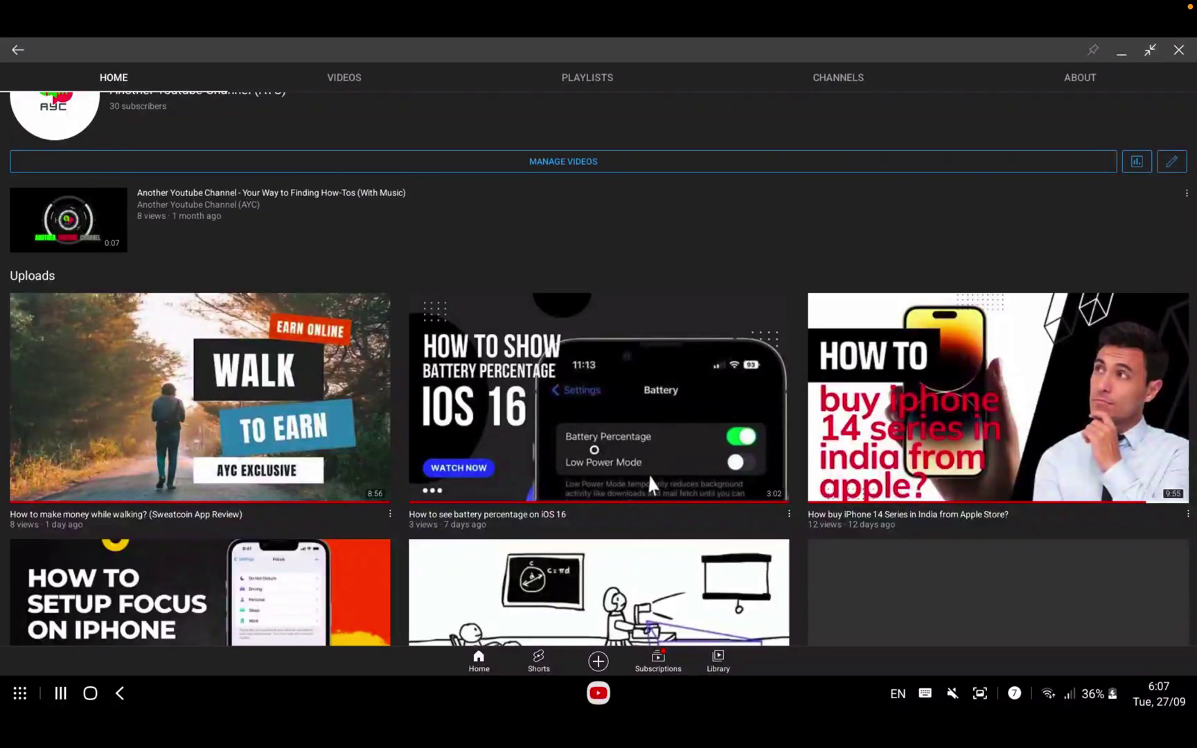
Step: Play 'How to see battery percentage on iOS 16' full screen, then exit full screen
left_click(632, 381)
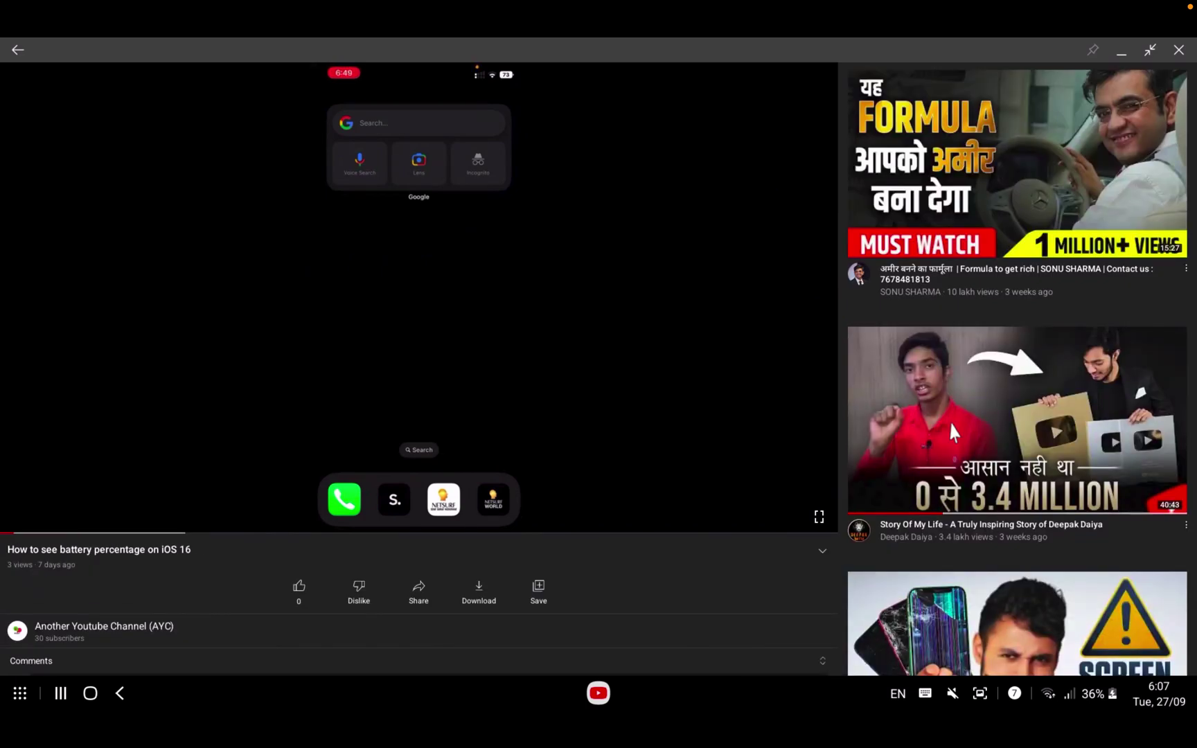
left_click(819, 517)
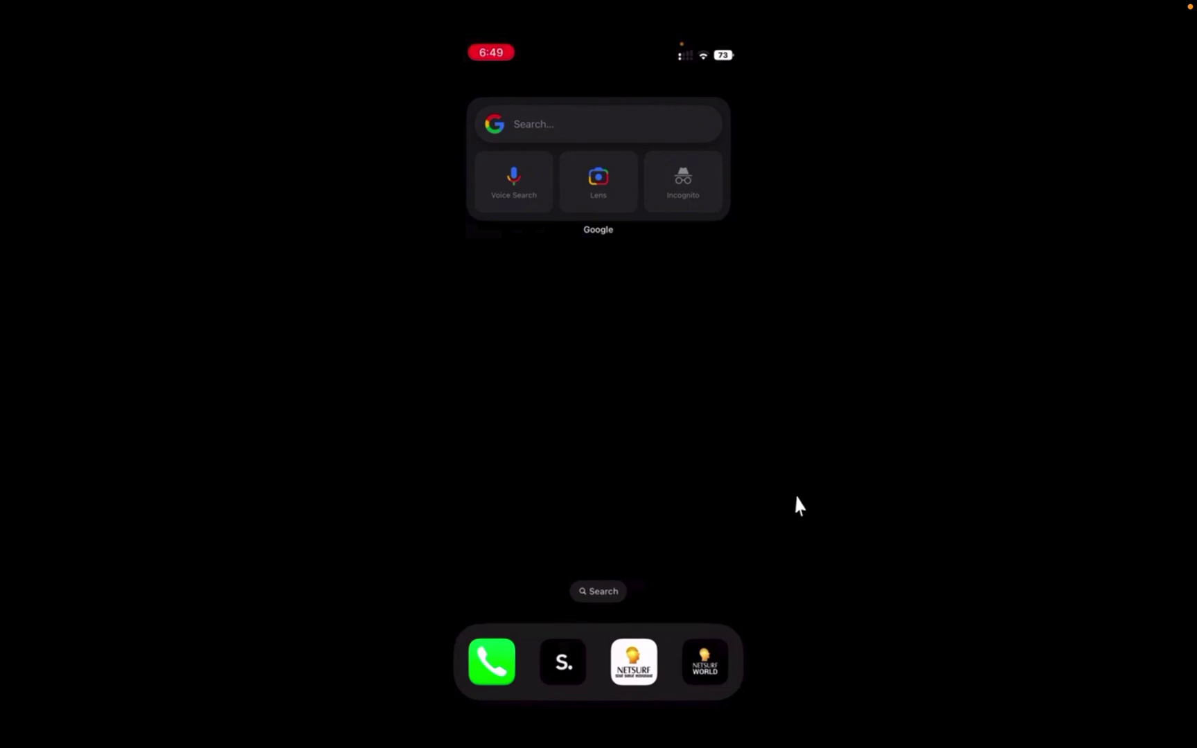
key("Escape")
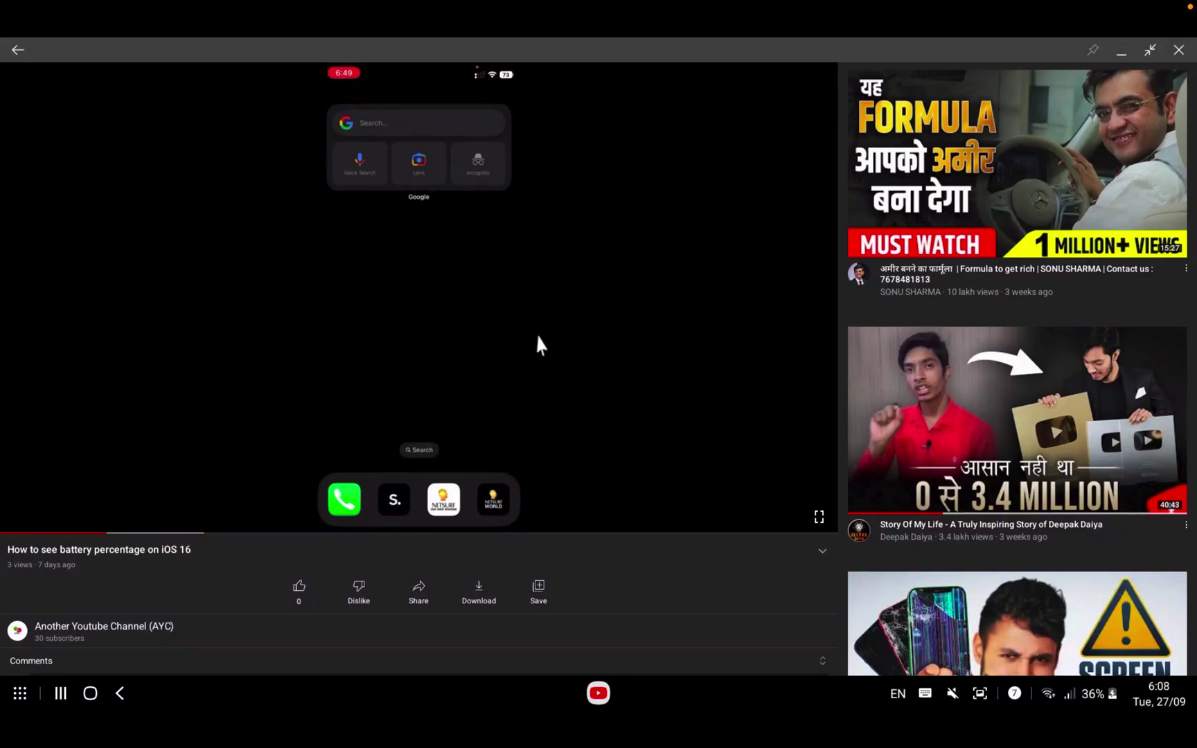
Step: Close YouTube, search apps for 'pow', and install Microsoft PowerPoint from its Play Store listing
left_click(1181, 51)
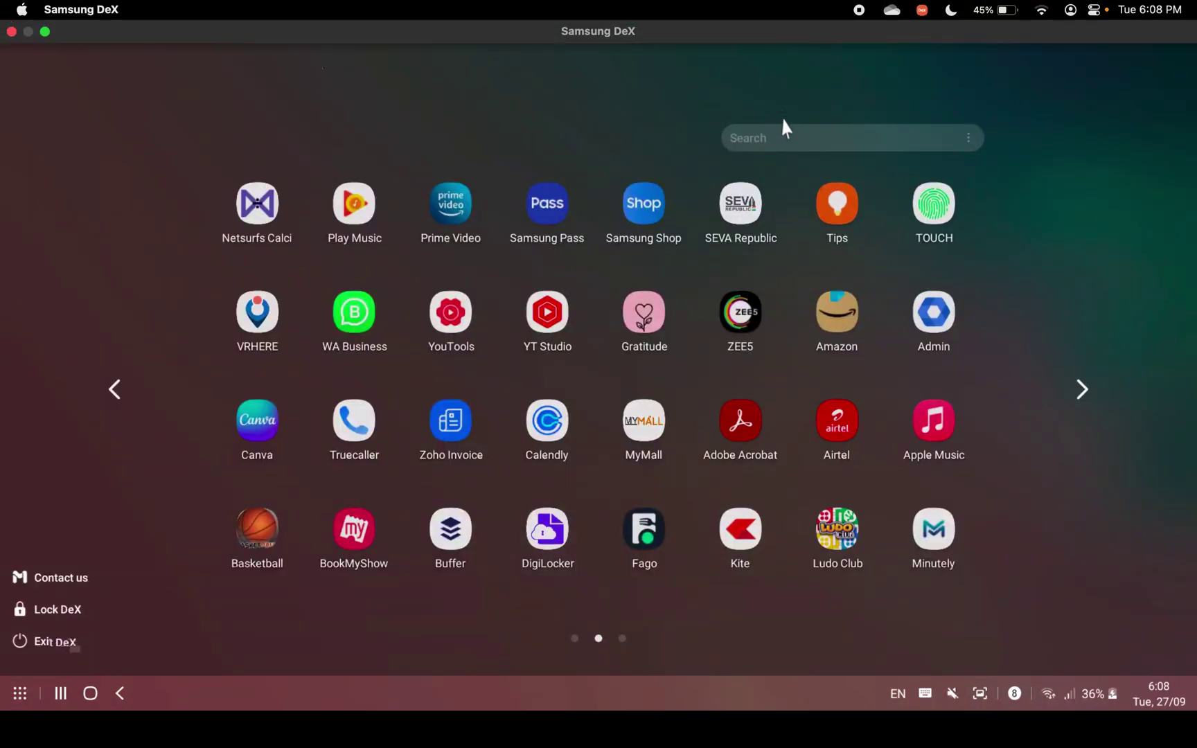
left_click(787, 138)
type("p")
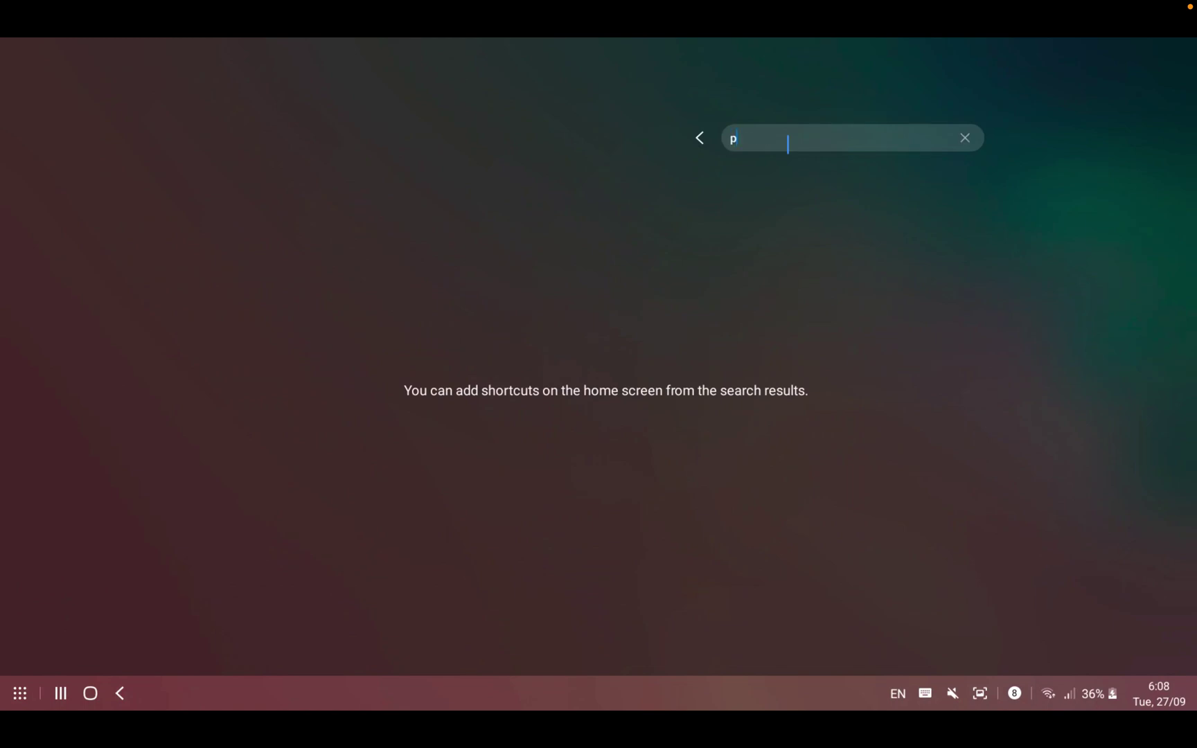
type("owe")
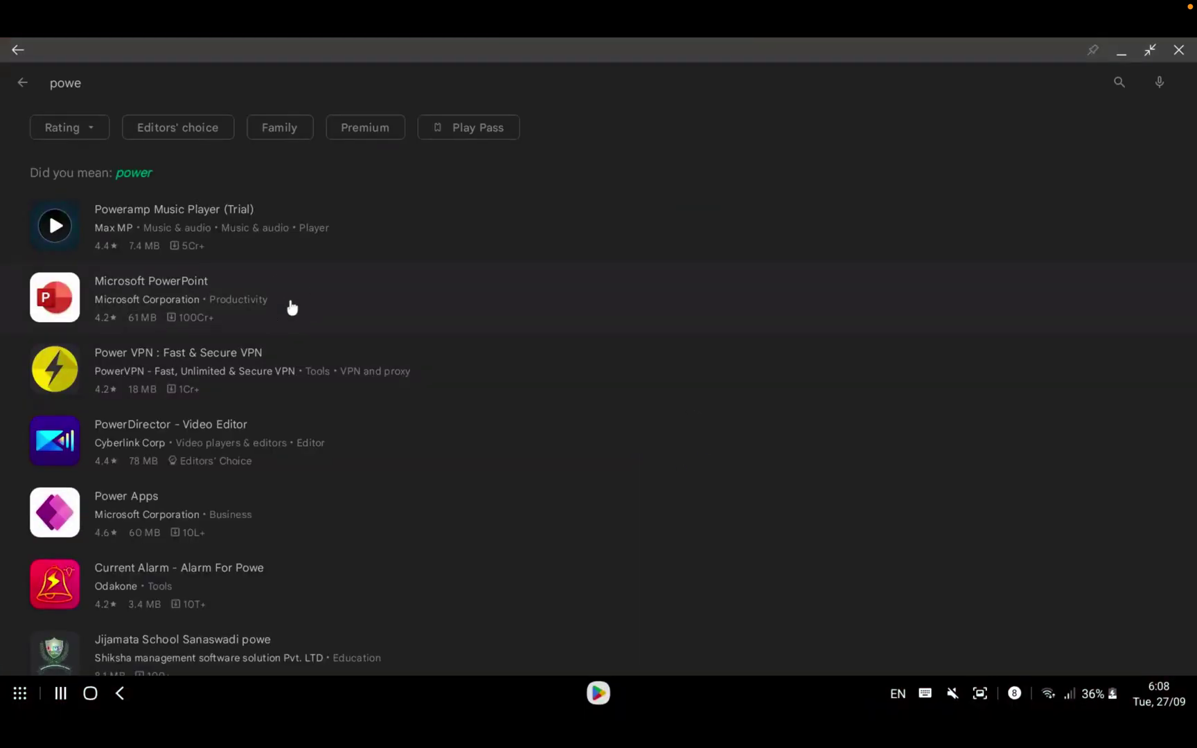
left_click(291, 307)
left_click(804, 151)
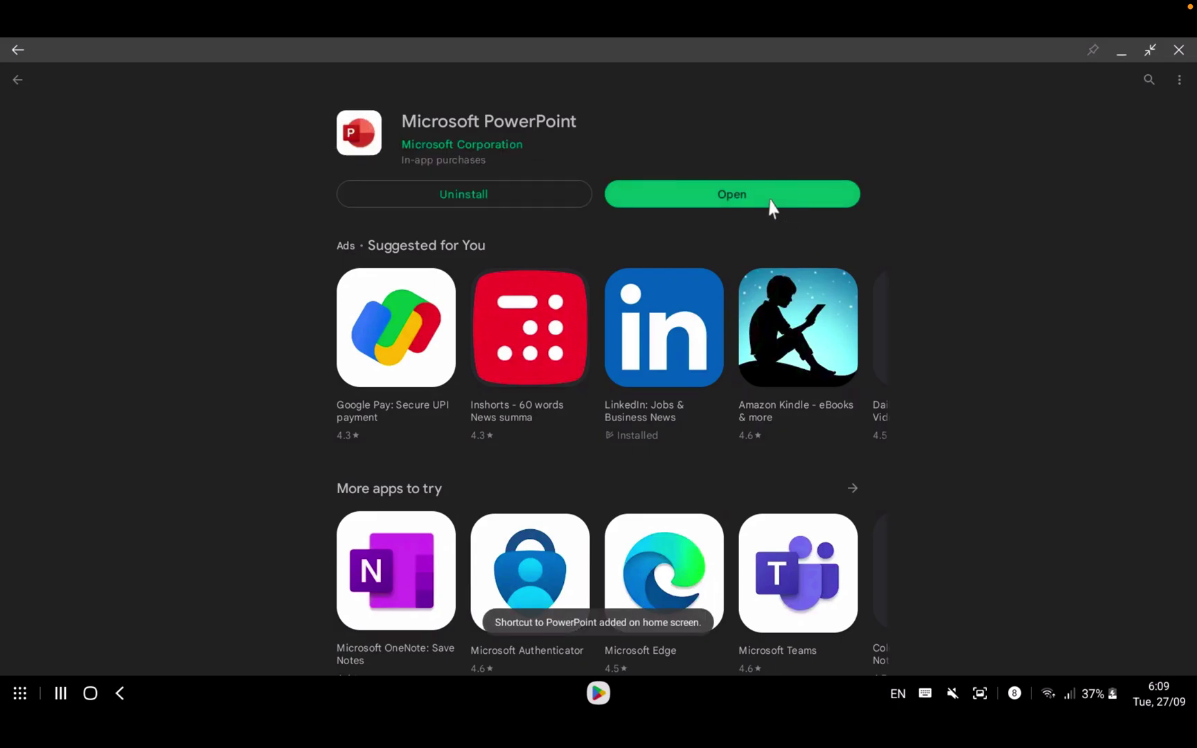
Step: Launch the newly installed PowerPoint and close the Play Store
left_click(771, 202)
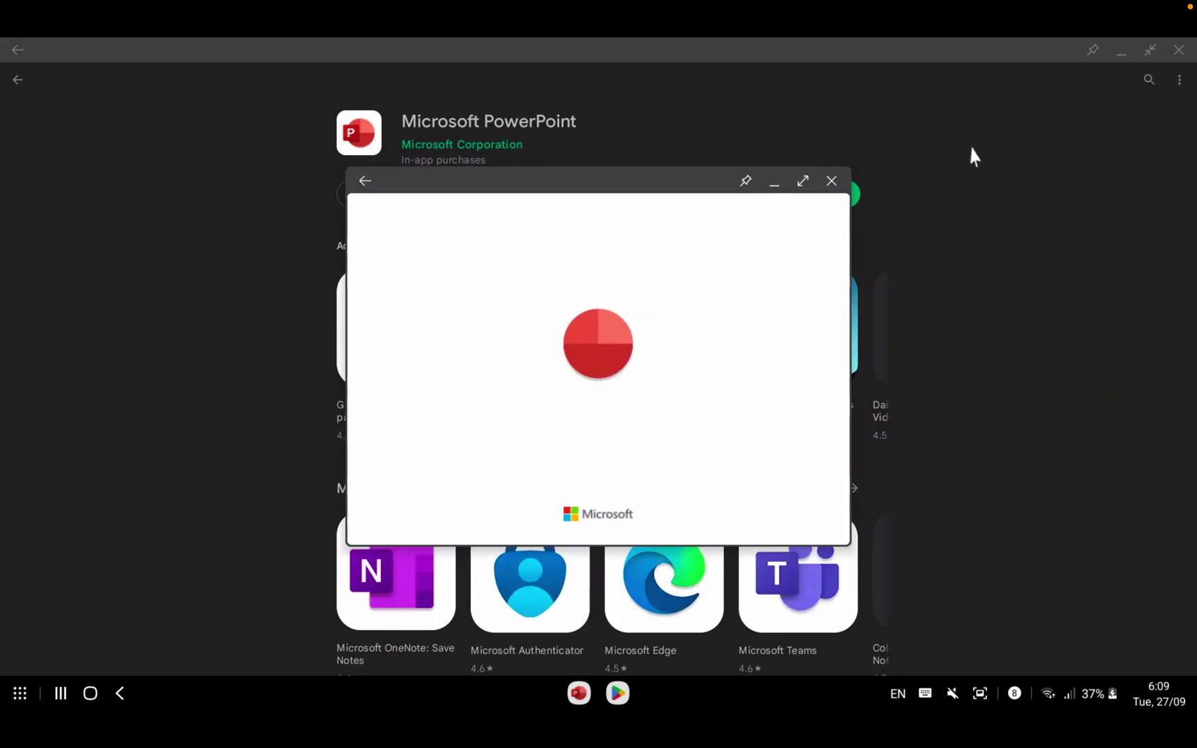
left_click(1179, 50)
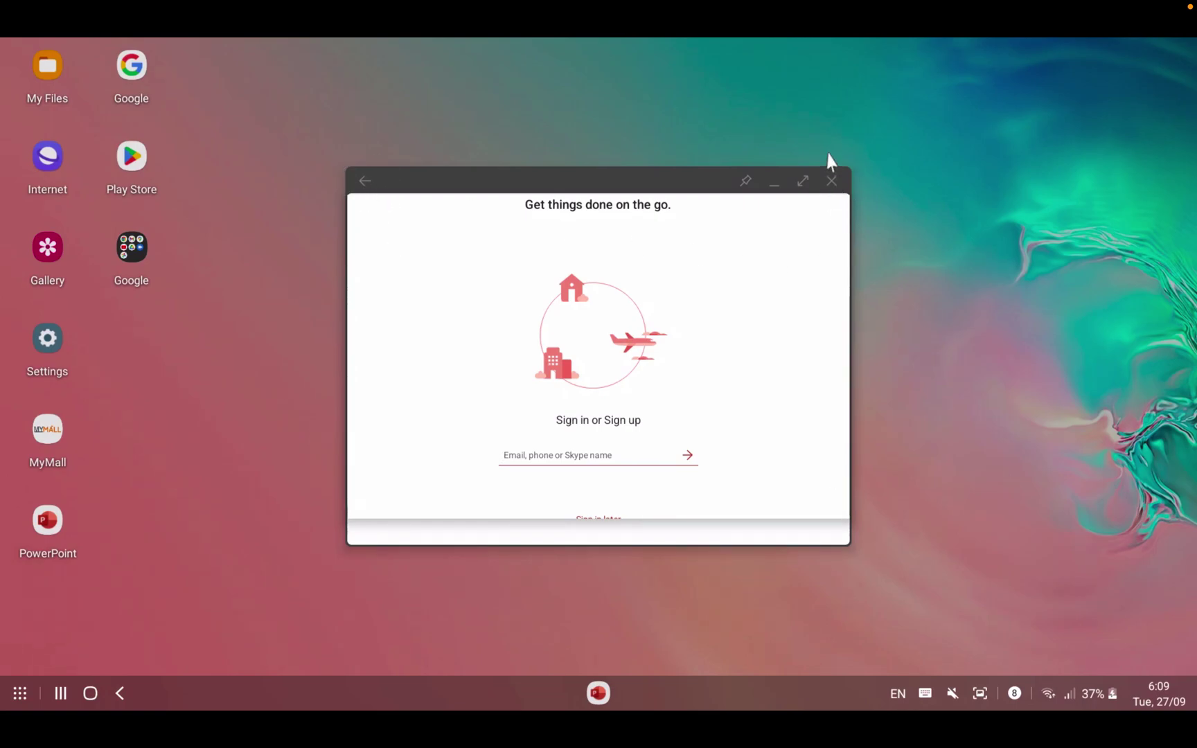
scroll(668, 492, "down", 2)
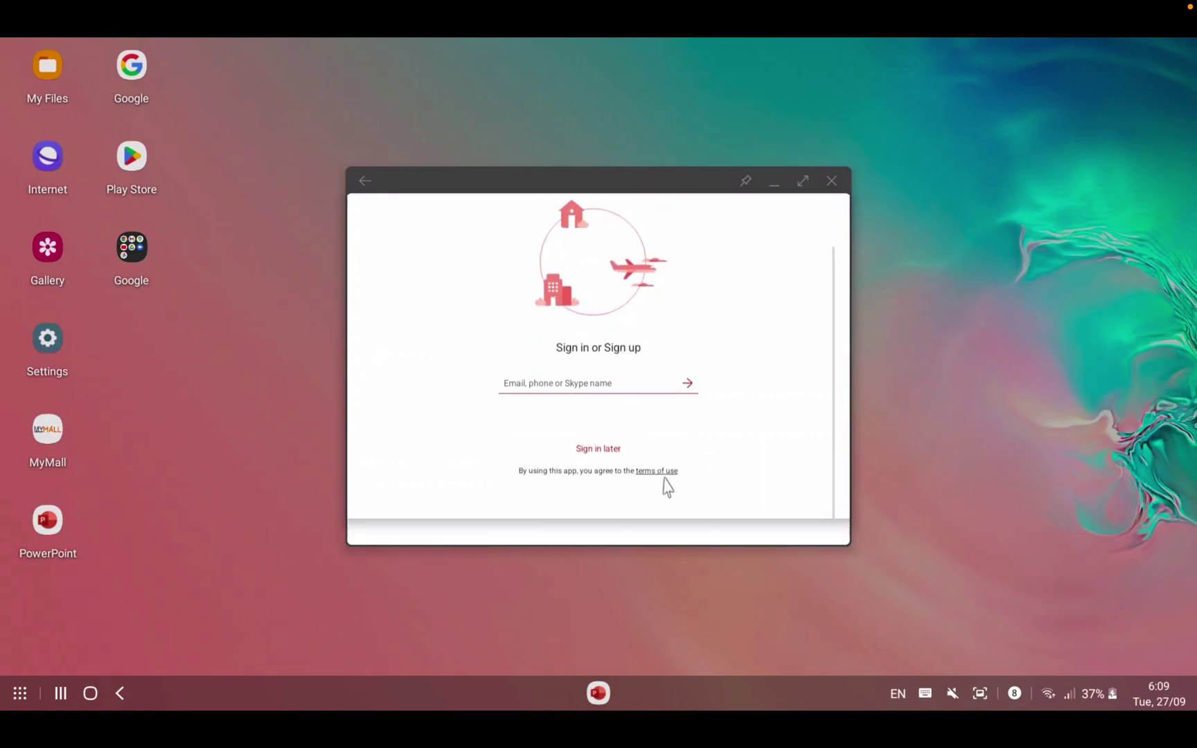
Step: Skip sign-in and the premium offer, and decline sending optional diagnostic data
left_click(620, 456)
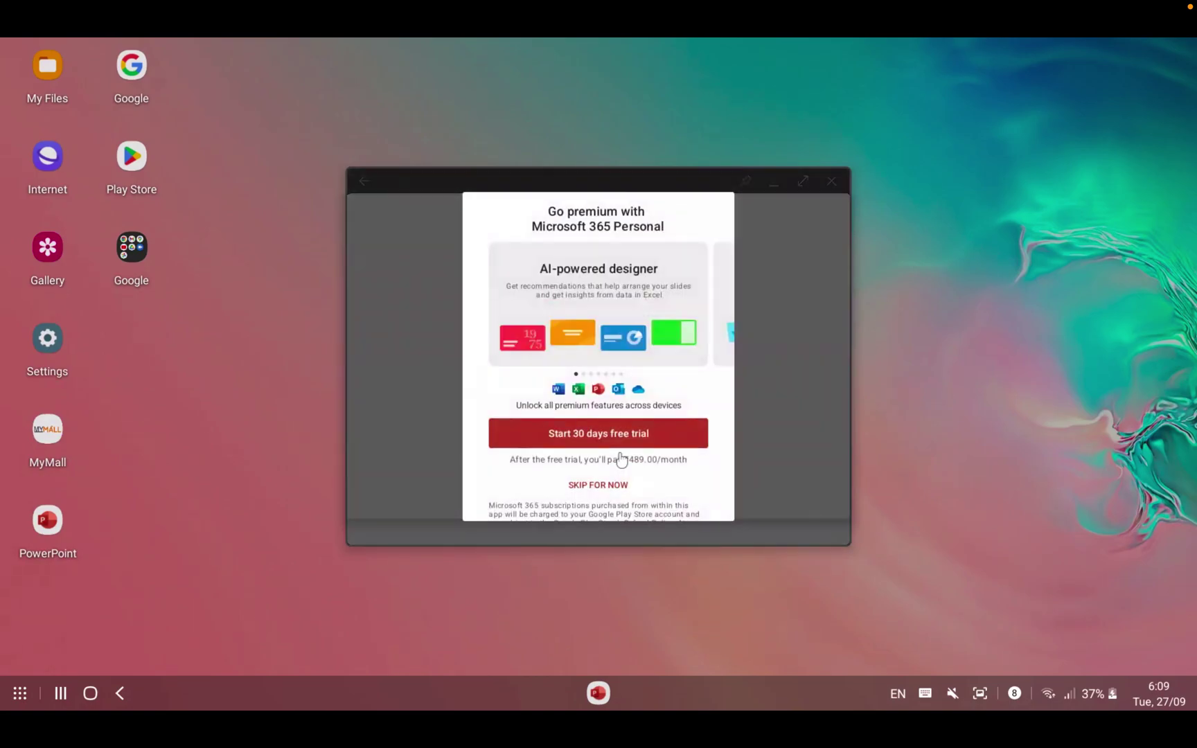
left_click(600, 487)
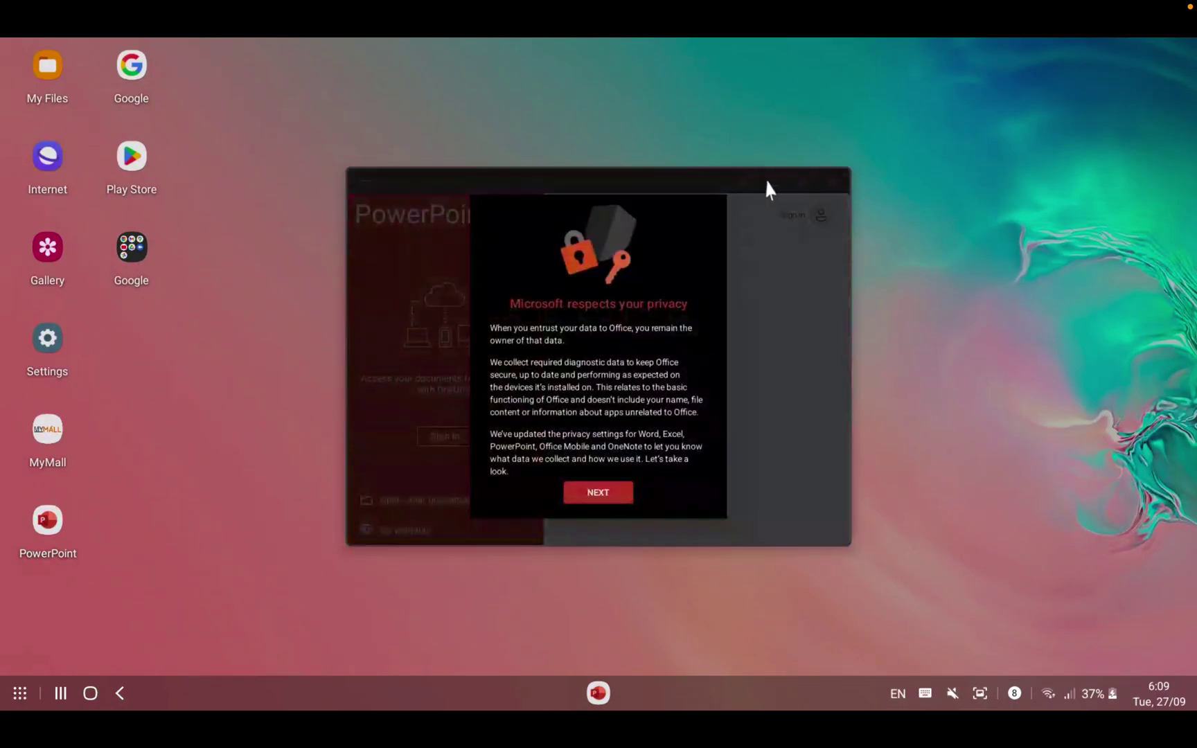
left_click(596, 493)
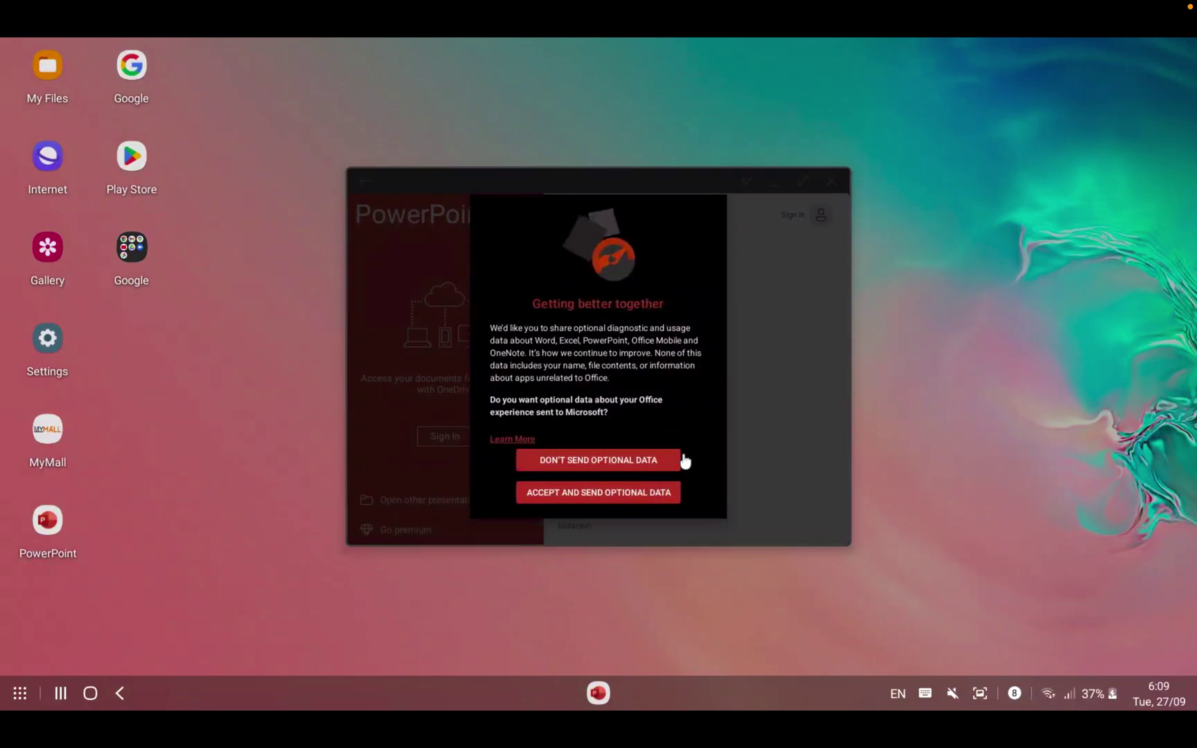
left_click(588, 468)
left_click(605, 496)
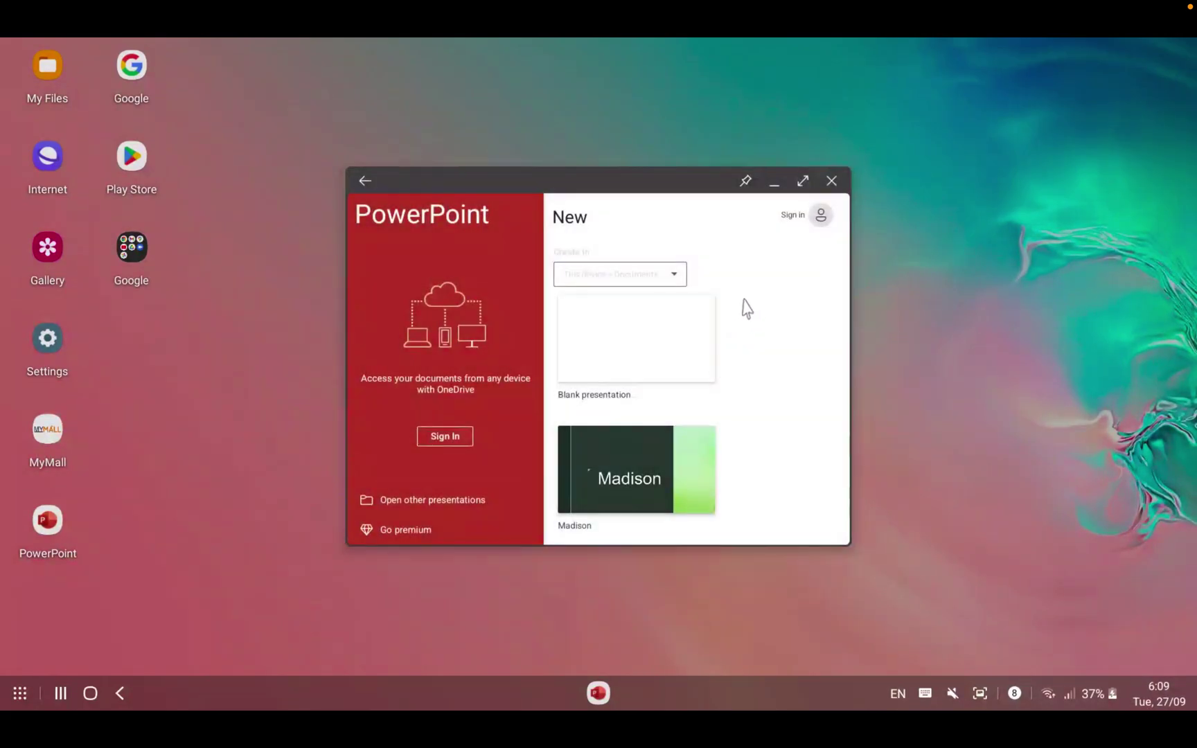
Step: Maximize PowerPoint, start a Blank presentation, and grant PowerPoint, Office and Adobe Acrobat all files access
left_click(804, 182)
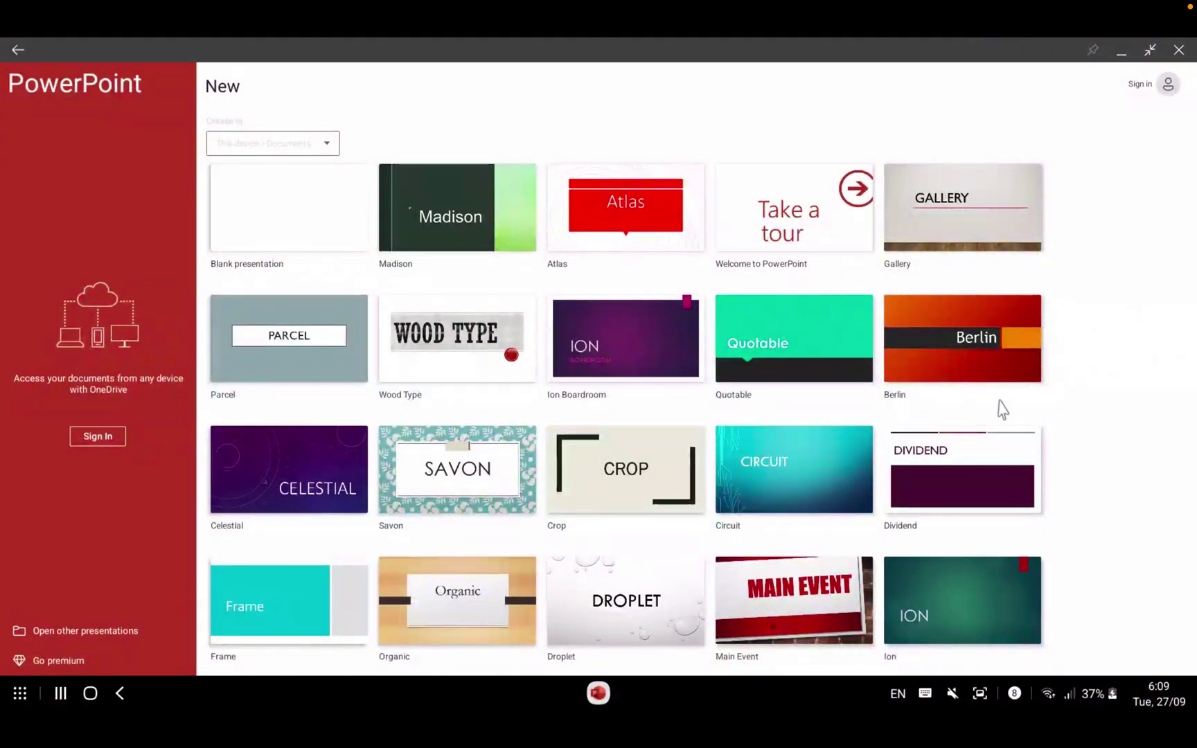
left_click(299, 214)
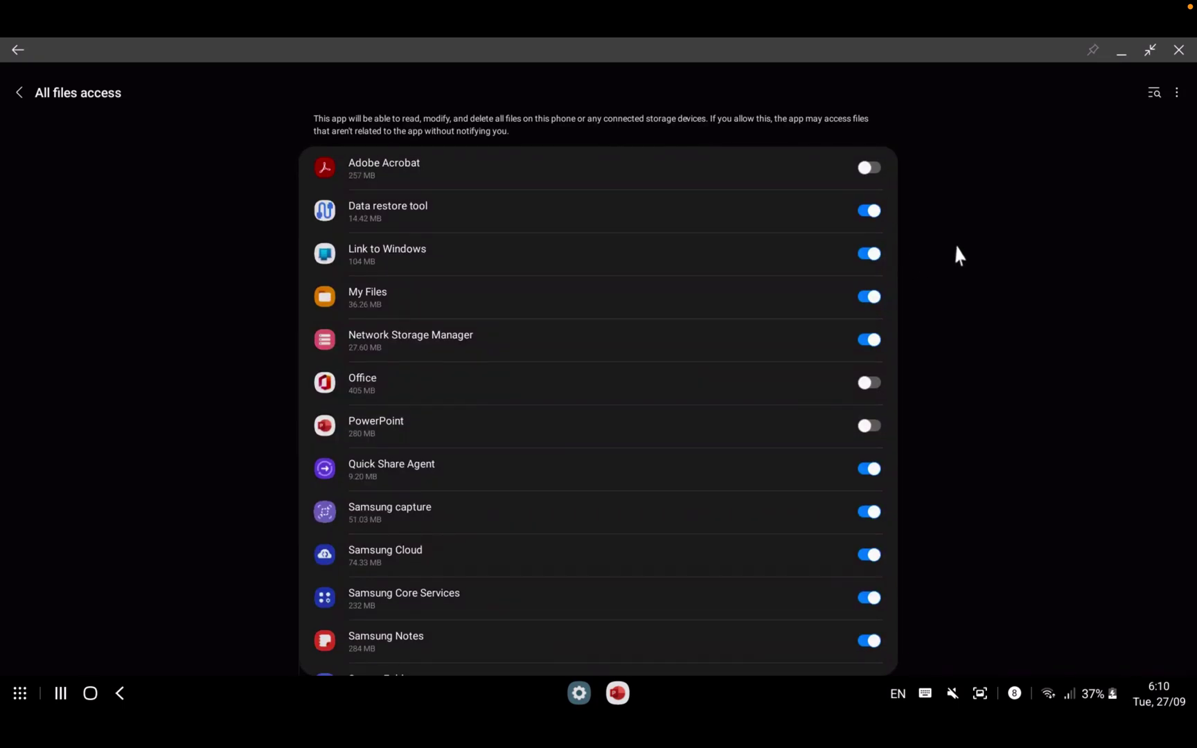
left_click(868, 427)
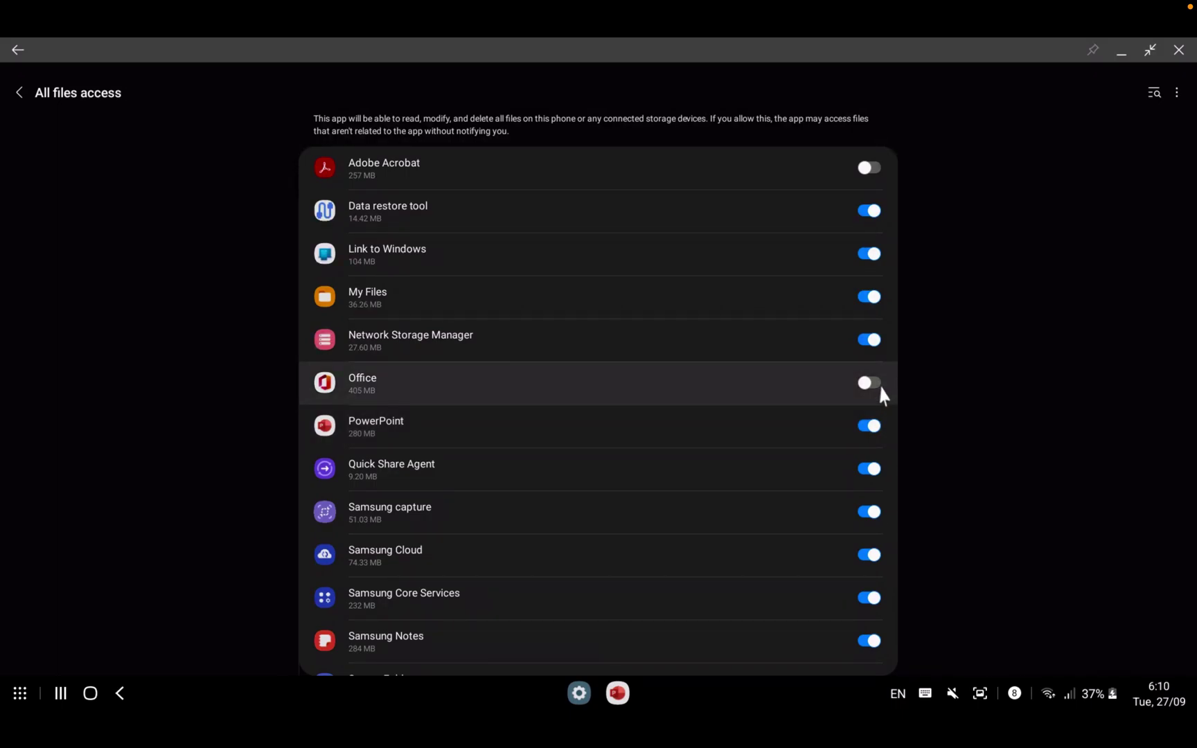
left_click(880, 393)
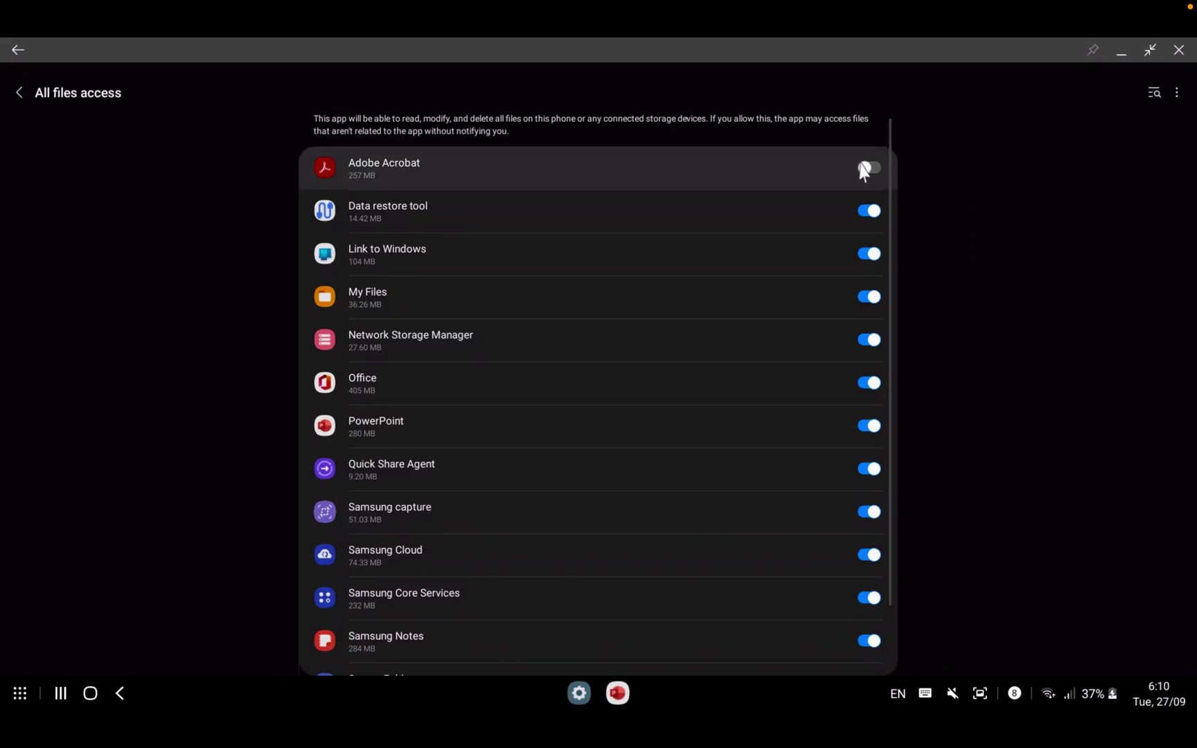
left_click(867, 168)
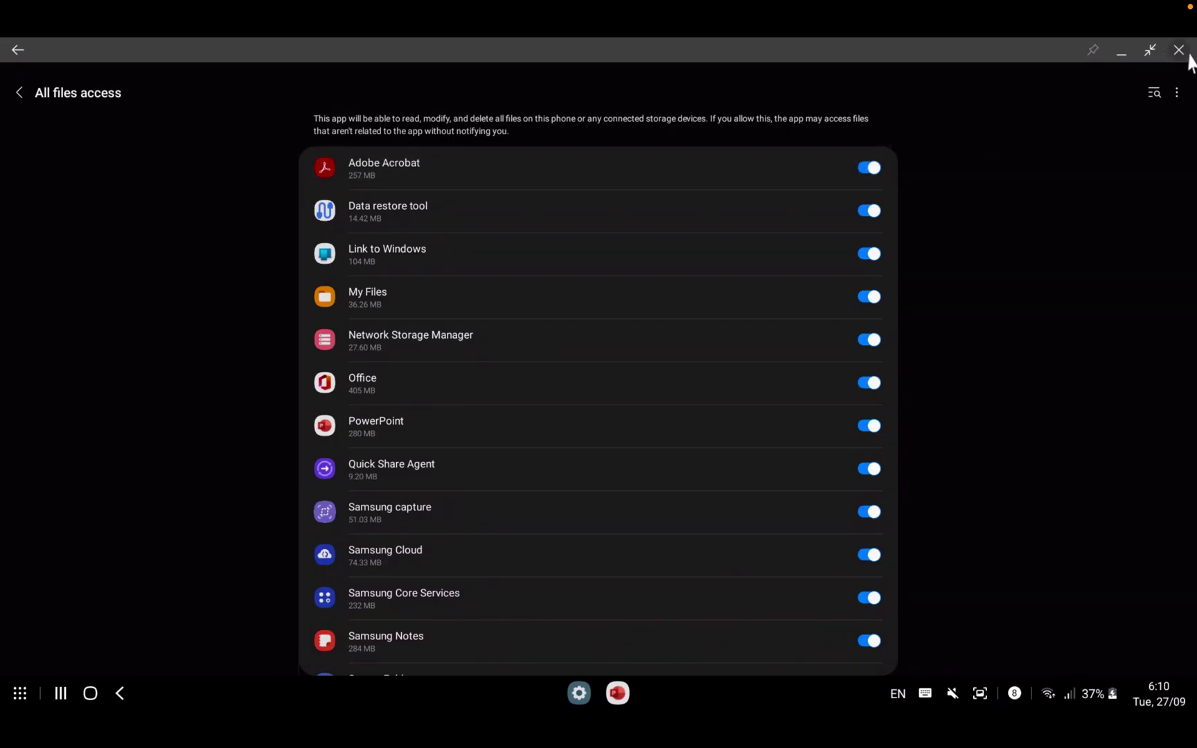
left_click(1178, 50)
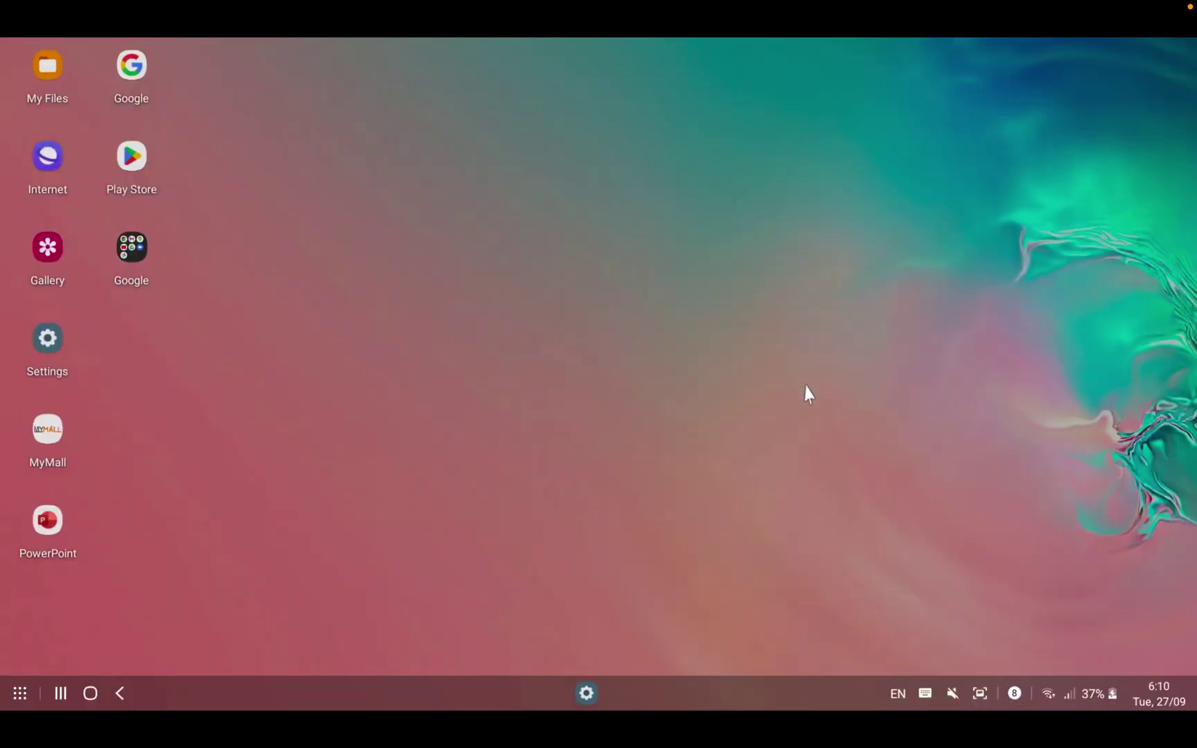
Step: Open and close Settings, then try a Blank presentation and dismiss the Sign in to Office notice
left_click(599, 693)
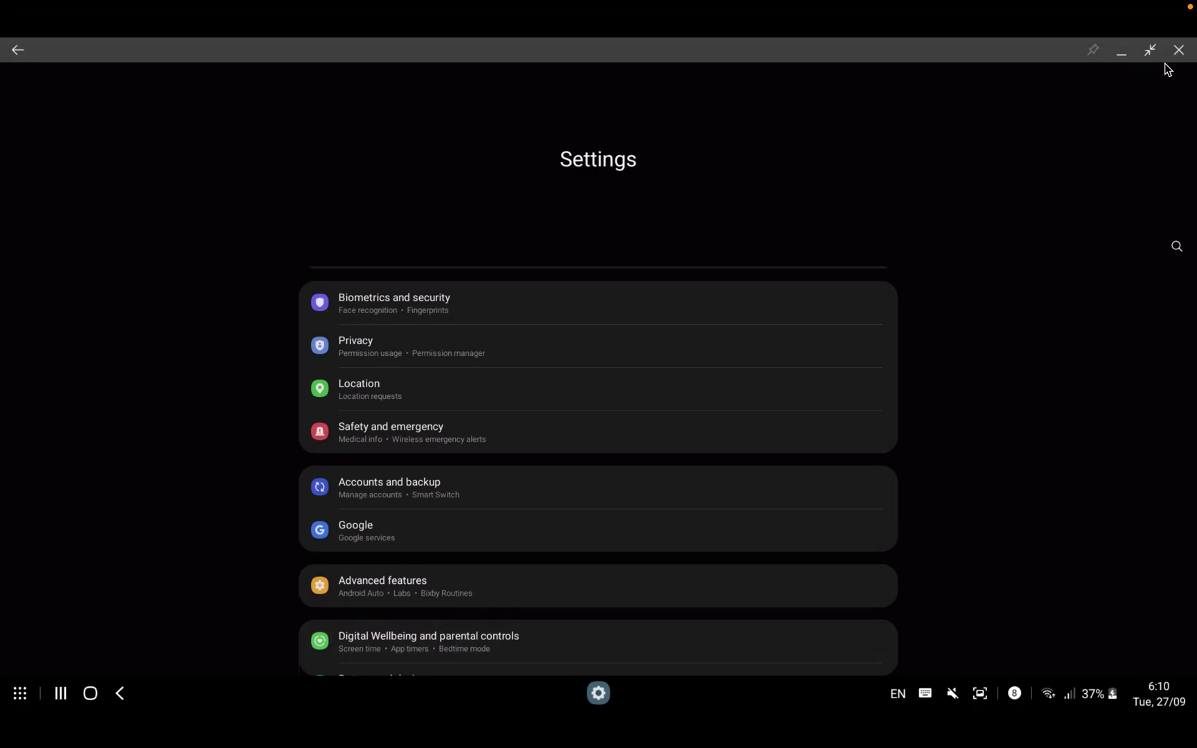
left_click(1178, 50)
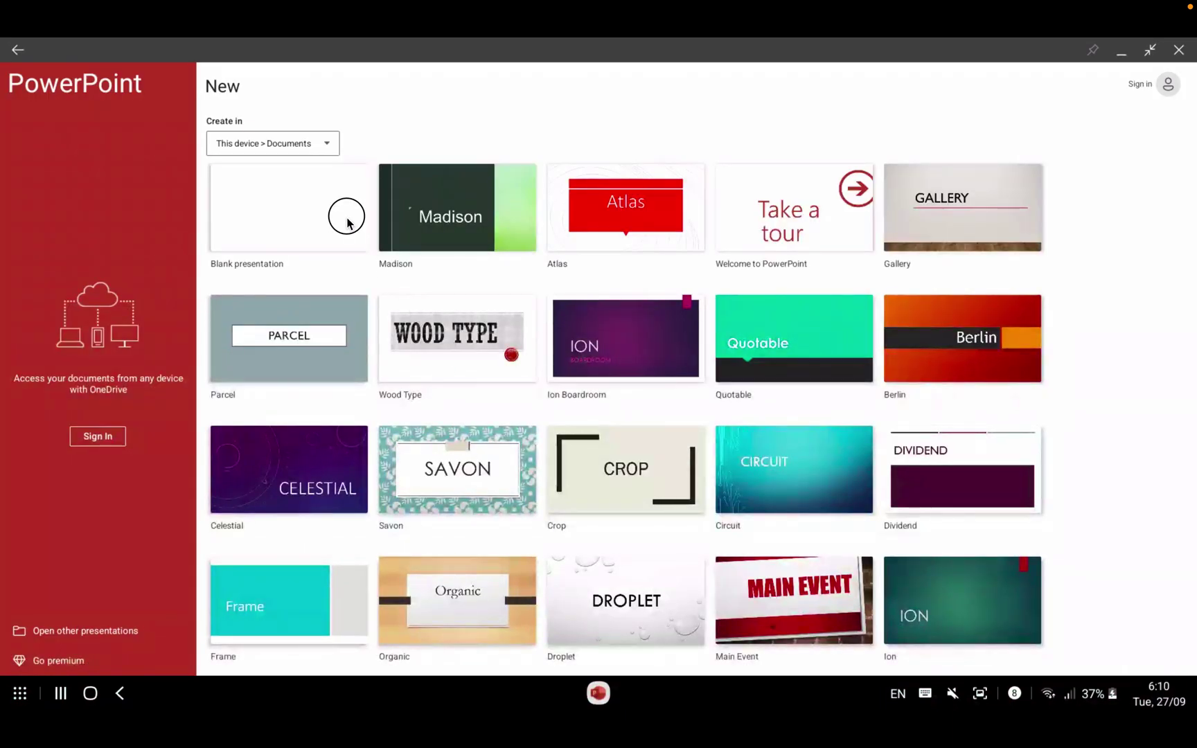
left_click(348, 222)
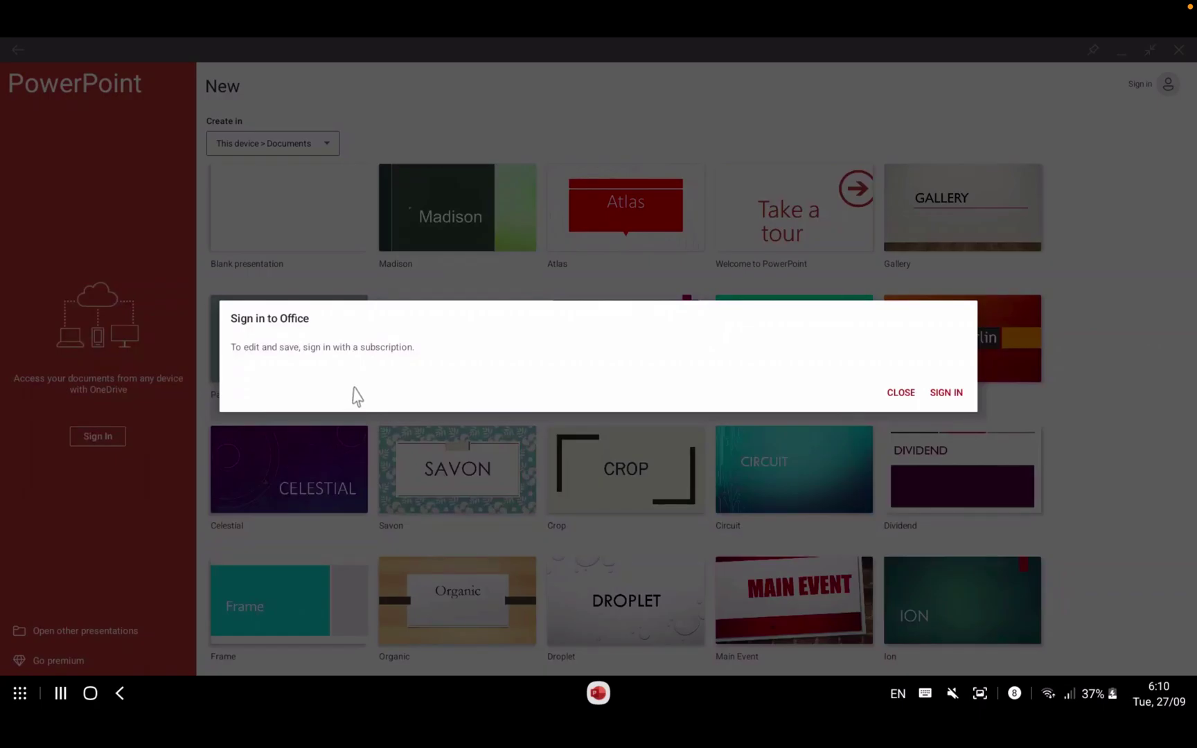
left_click(910, 395)
left_click(906, 392)
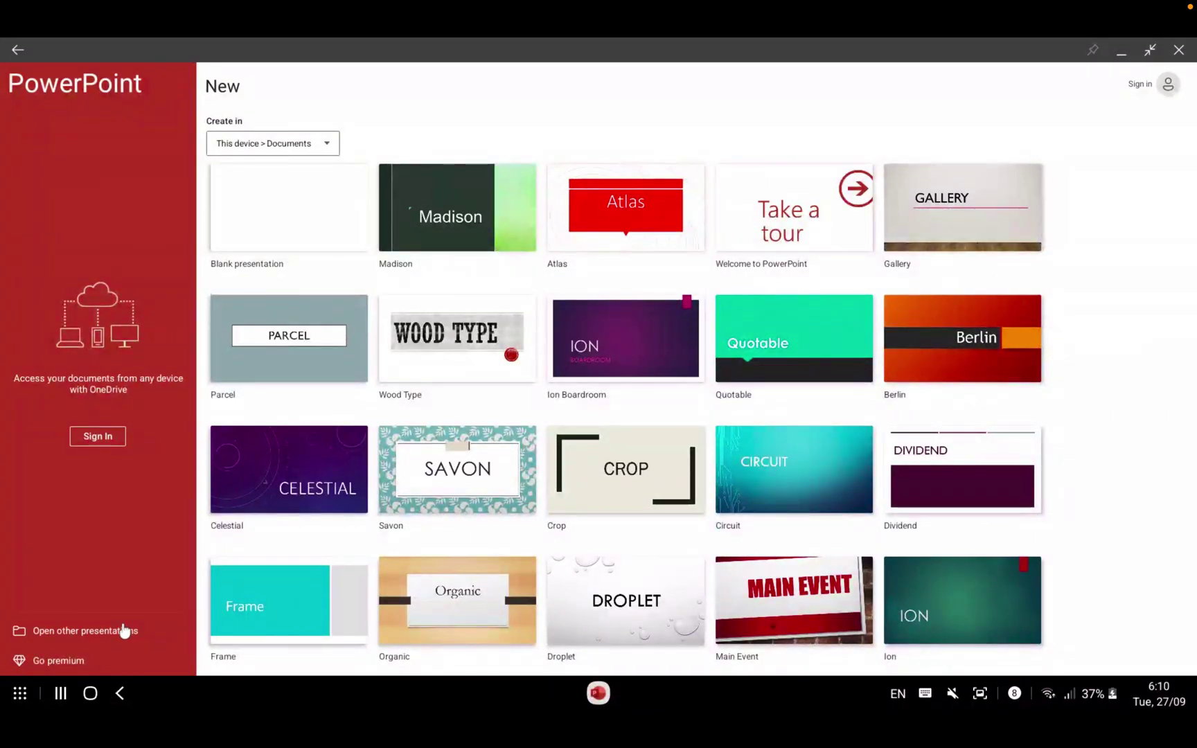
Step: View the Open page for other presentations, then close PowerPoint
left_click(124, 631)
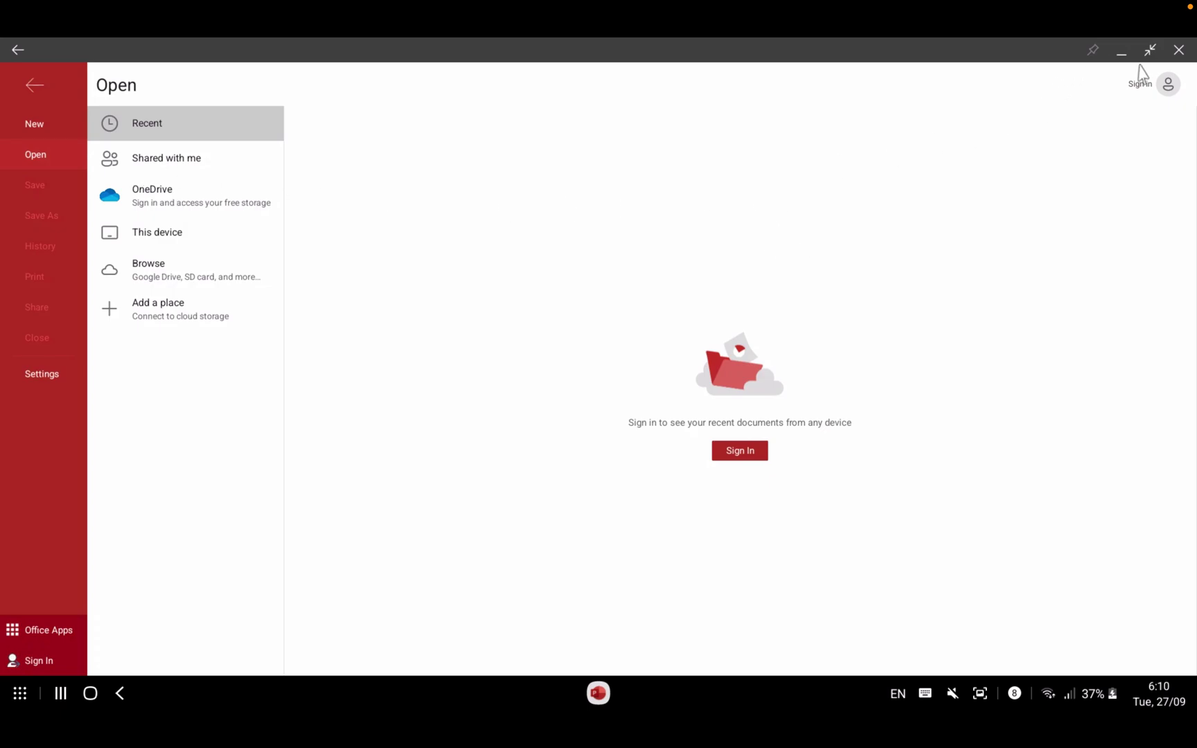
left_click(1178, 50)
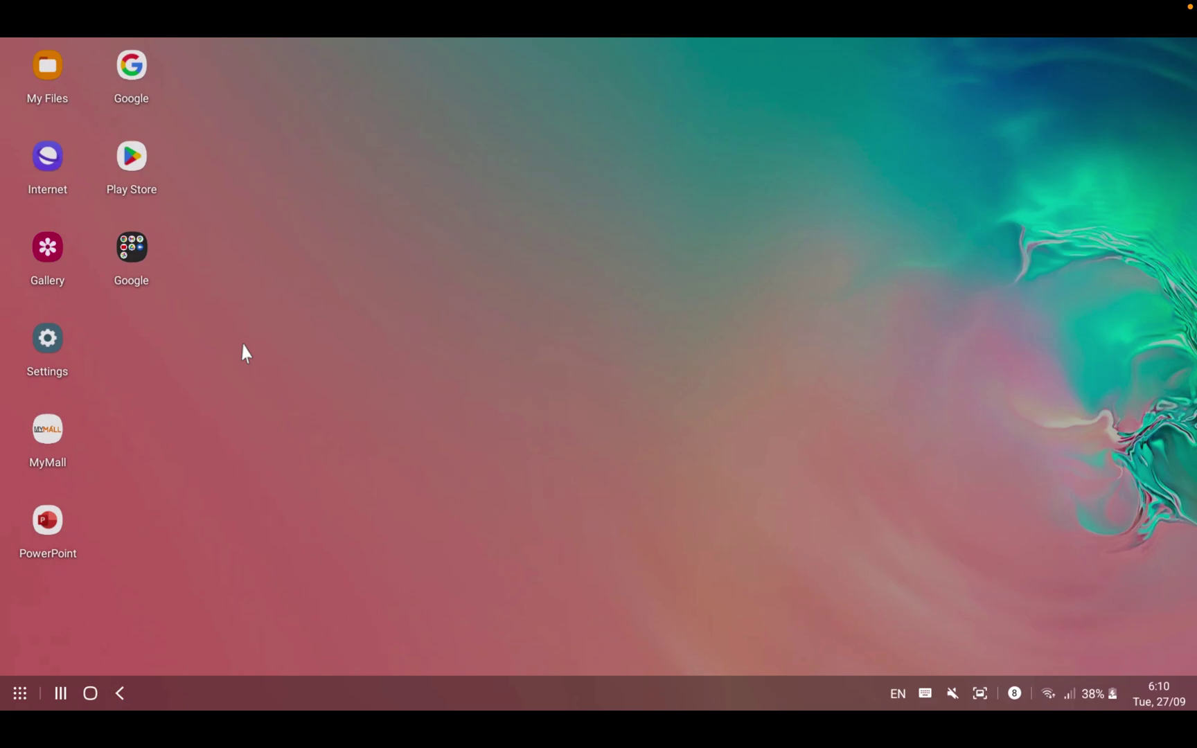
Step: Open Settings from the desktop shortcut and check the Samsung DeX font size options
left_click(44, 357)
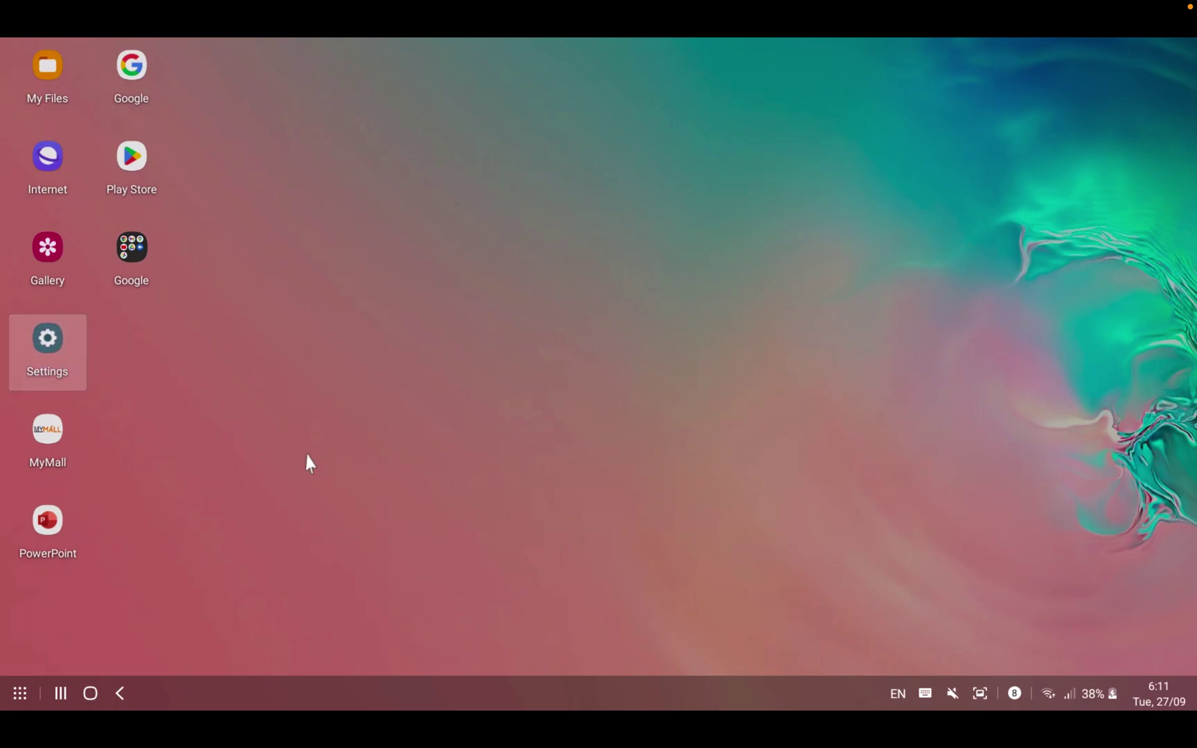
left_click(538, 435)
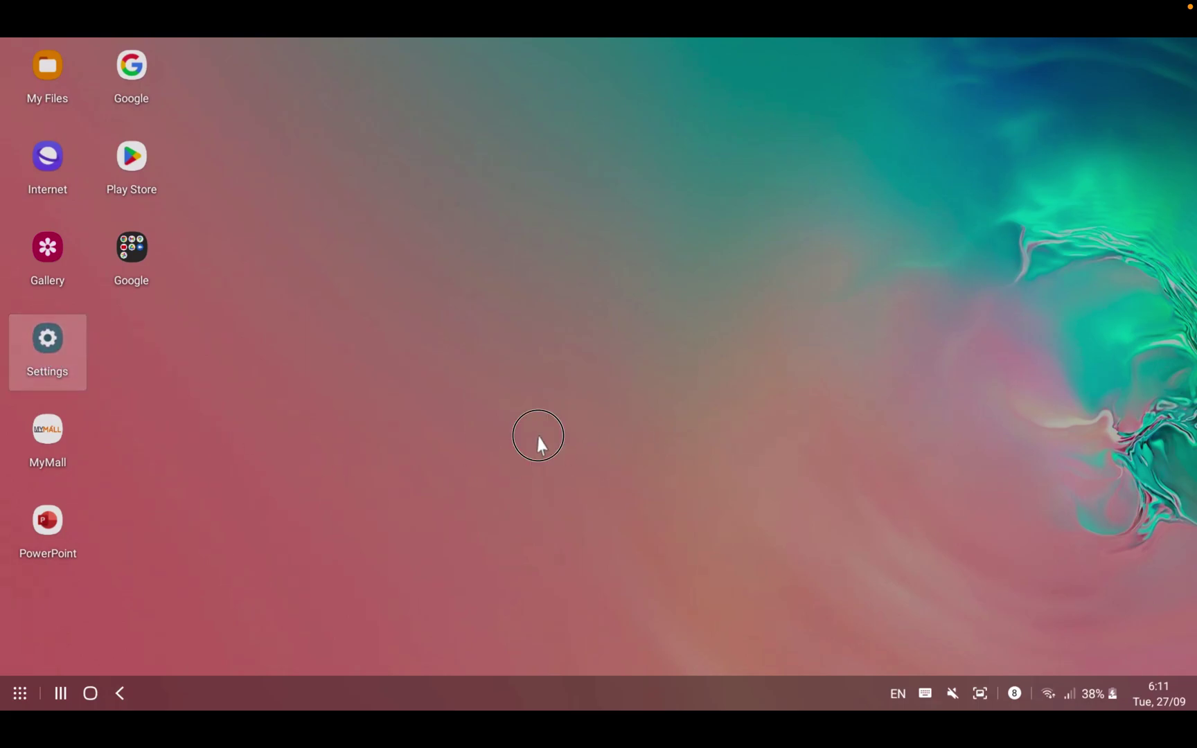
left_click(64, 342)
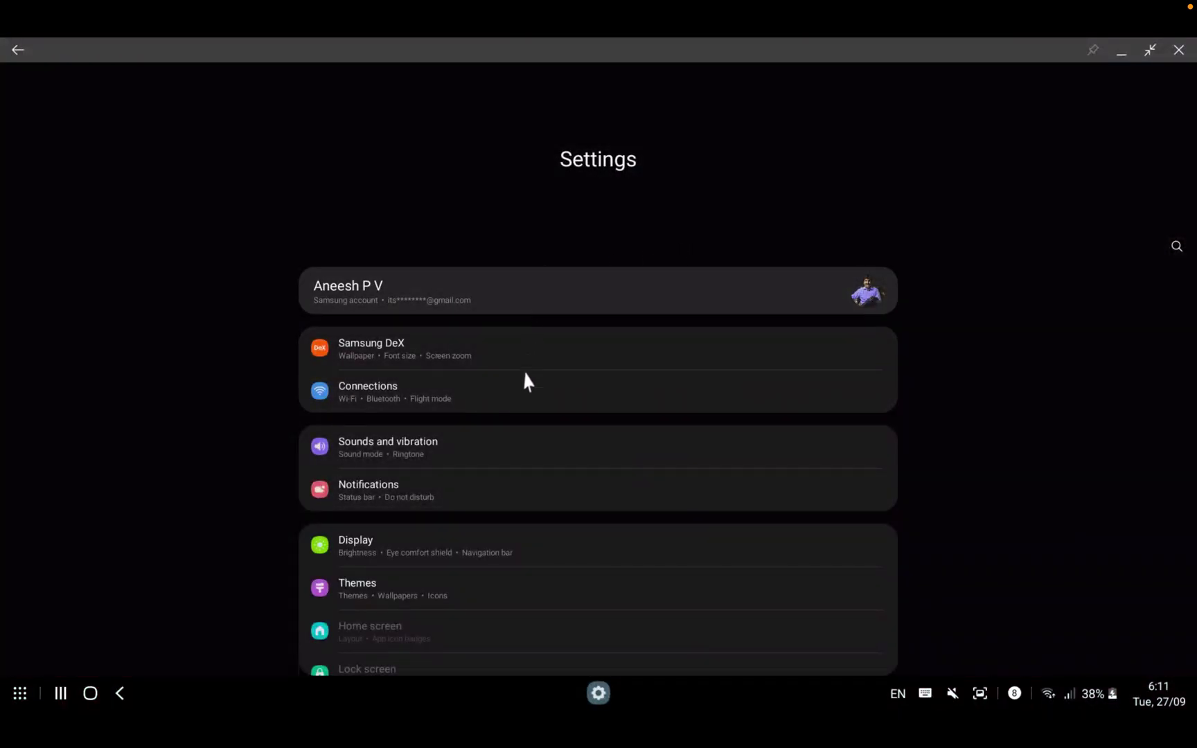
left_click(474, 346)
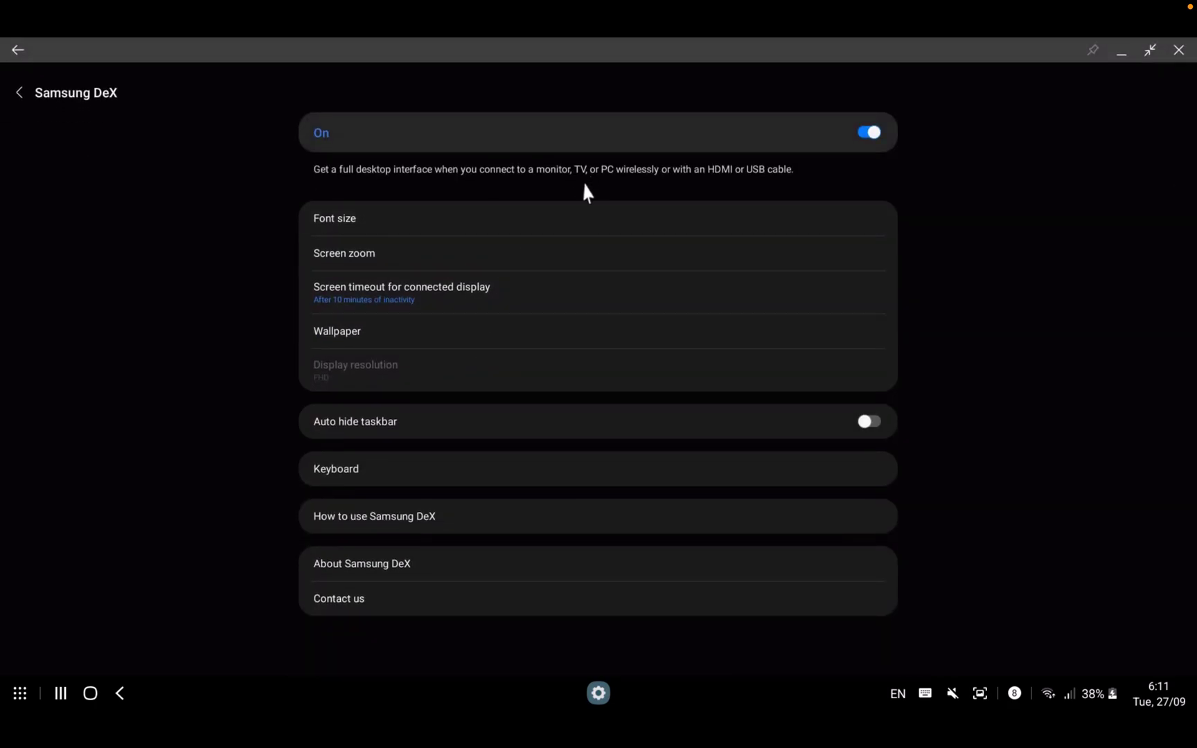
left_click(455, 224)
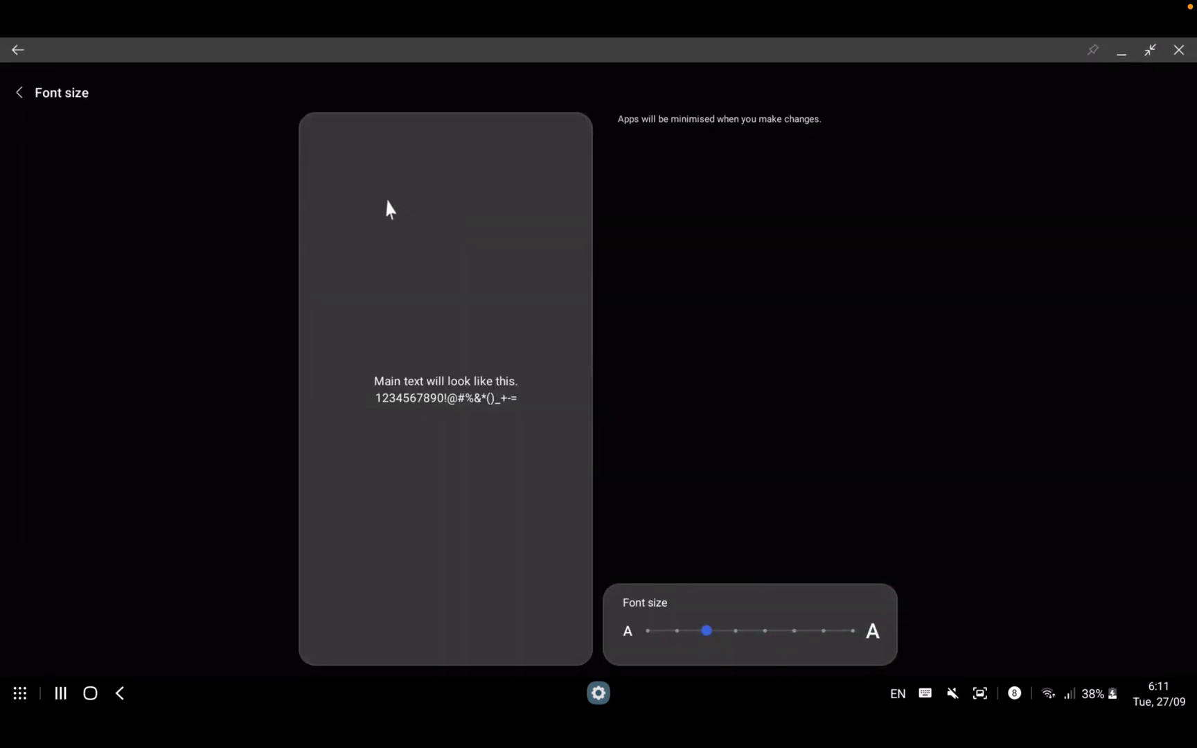
left_click(14, 93)
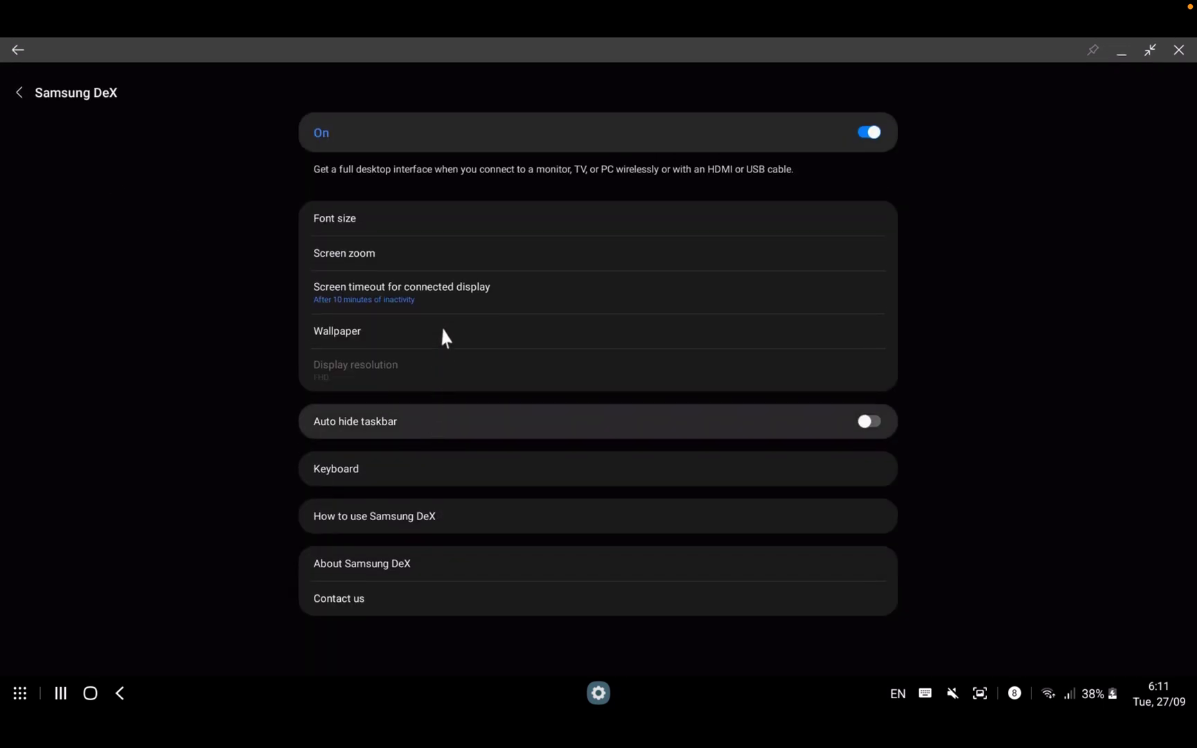
Step: Set the connected display screen timeout to 60 minutes and view the How to use Samsung DeX guide
left_click(381, 314)
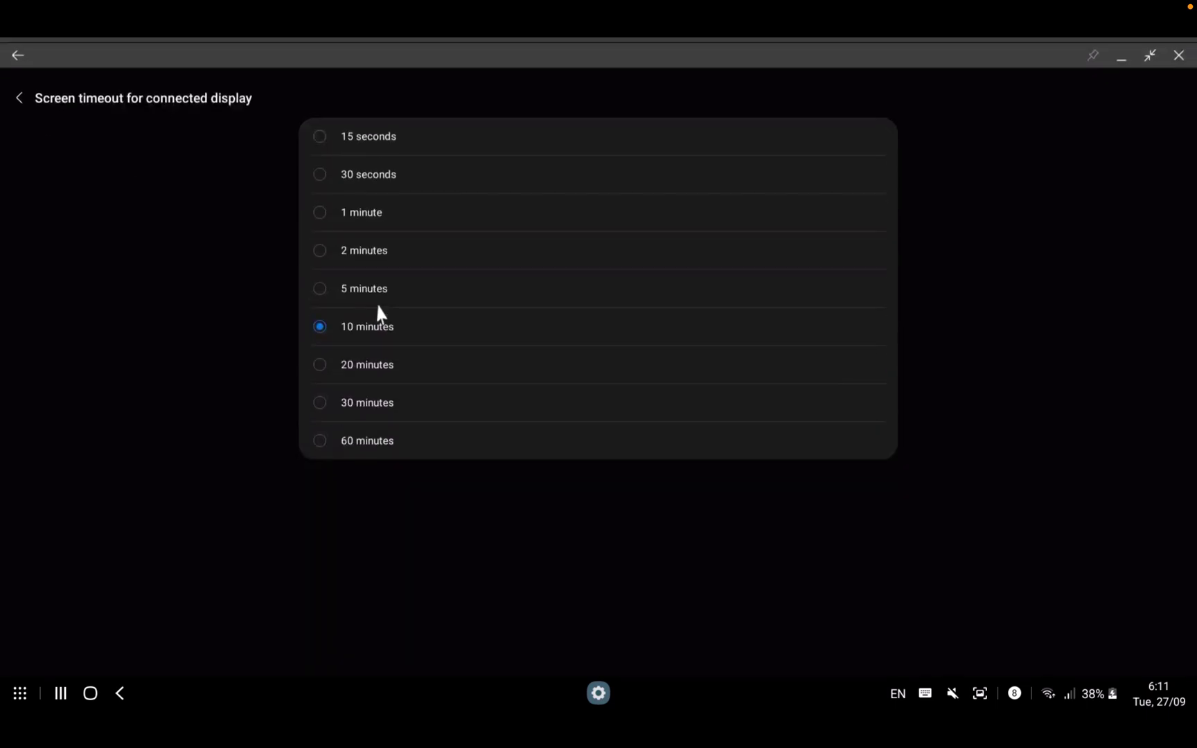
left_click(357, 443)
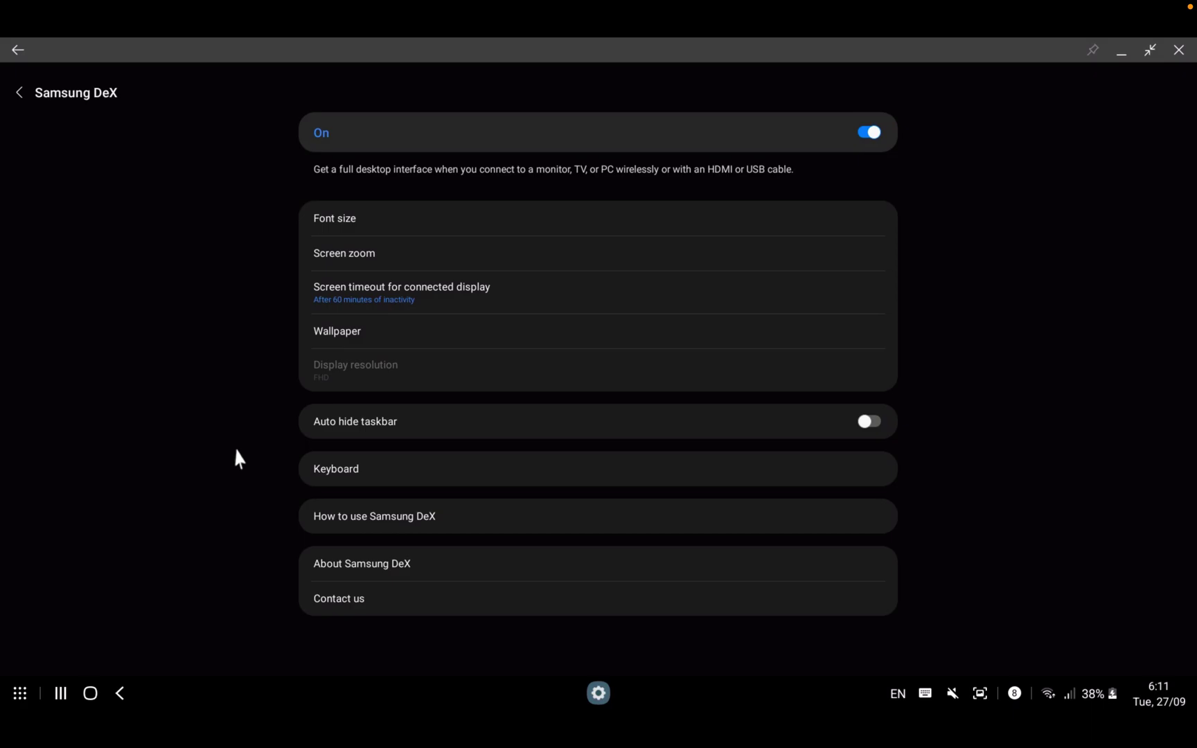
left_click(374, 549)
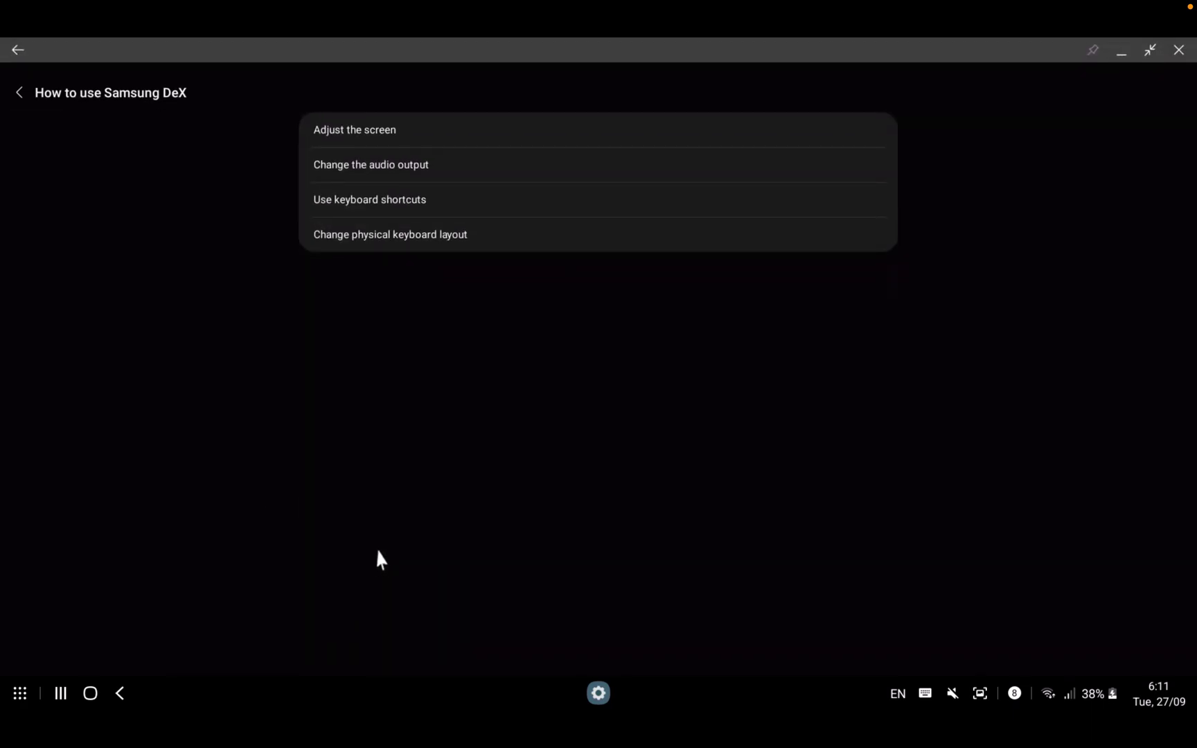
left_click(35, 97)
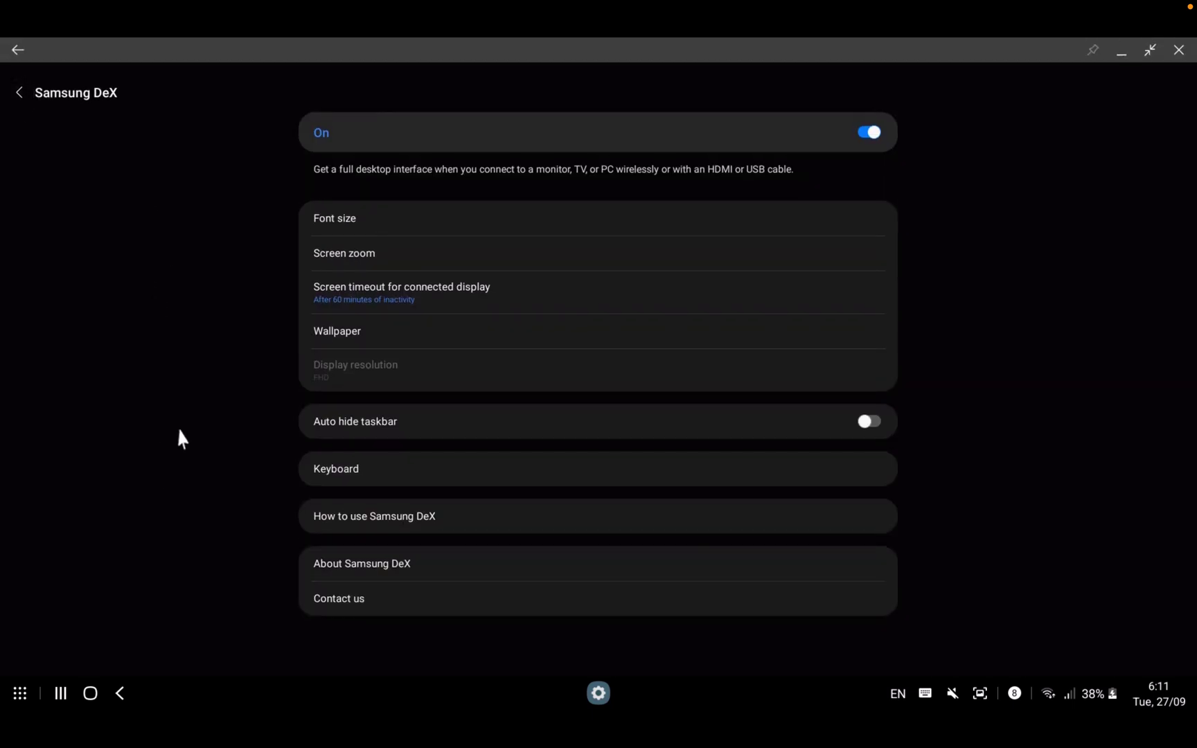
Step: View the About Samsung DeX page, then open and close the Contact us support window
left_click(370, 575)
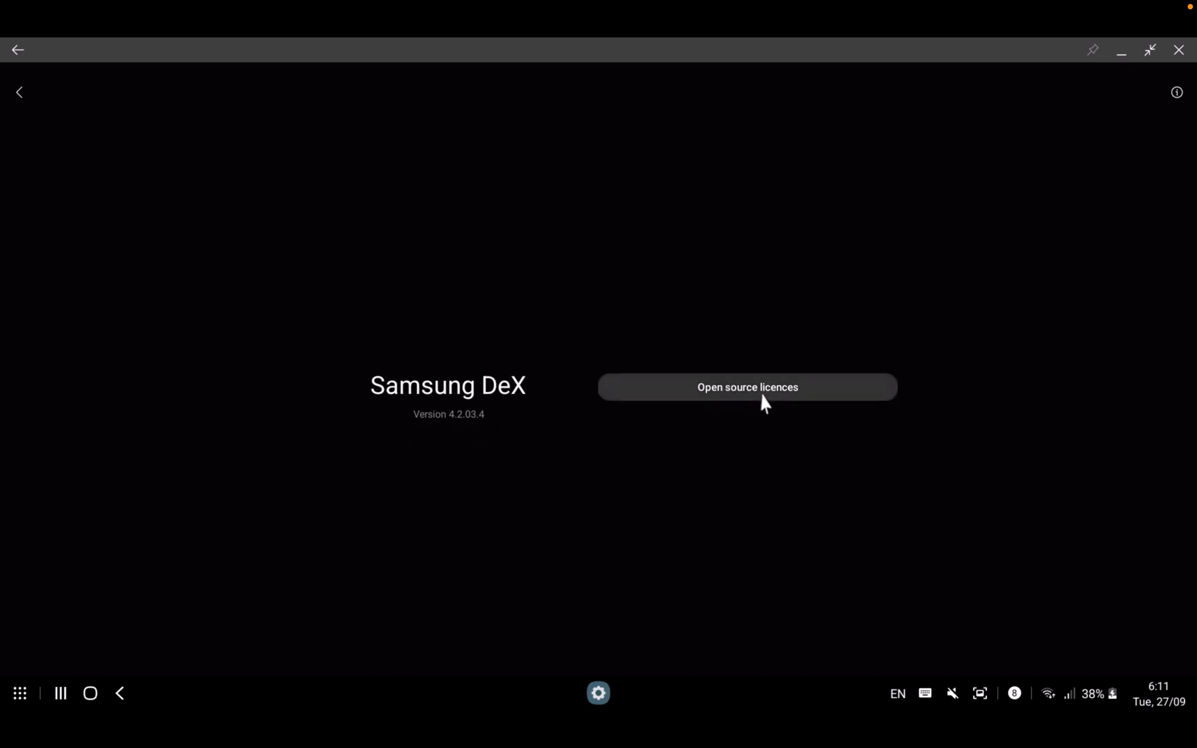
left_click(14, 96)
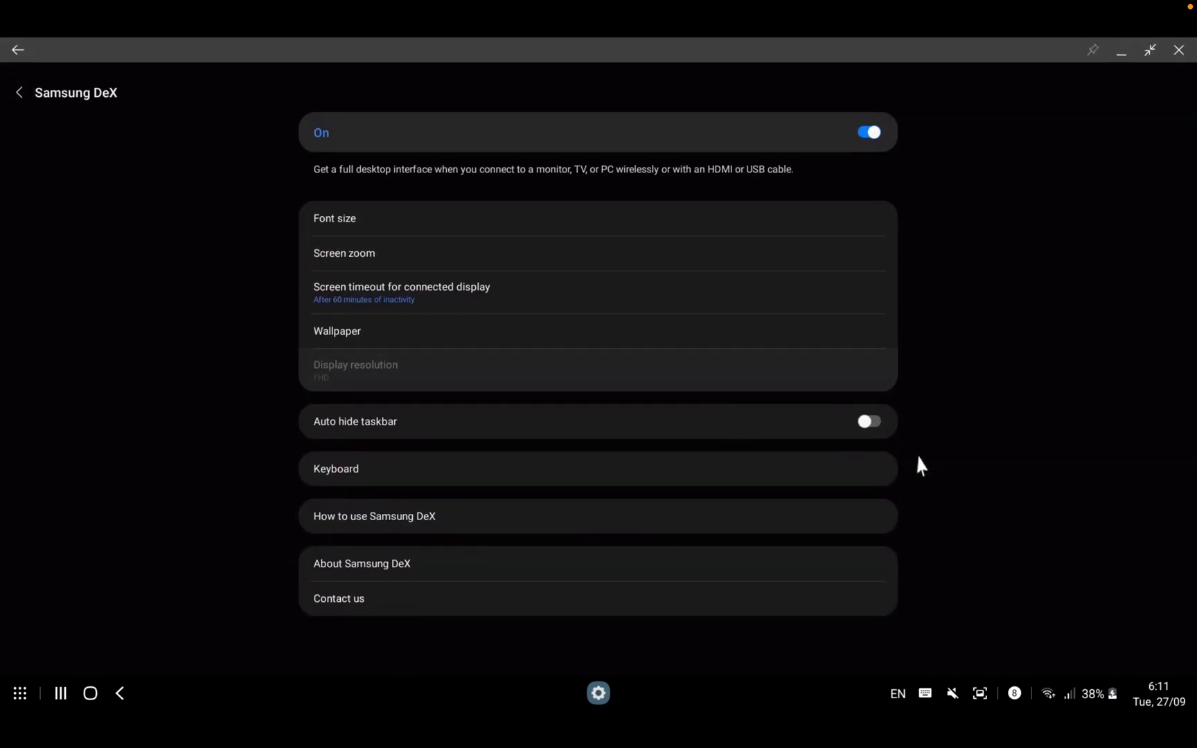
left_click(345, 599)
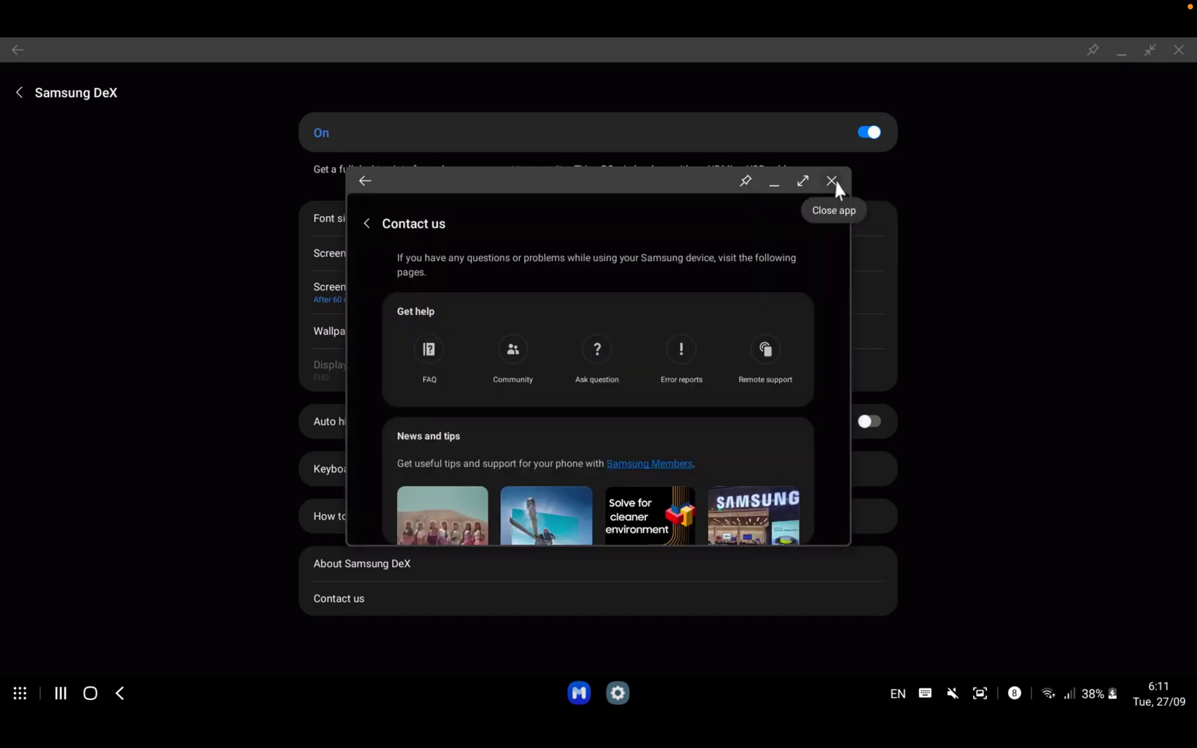
left_click(835, 184)
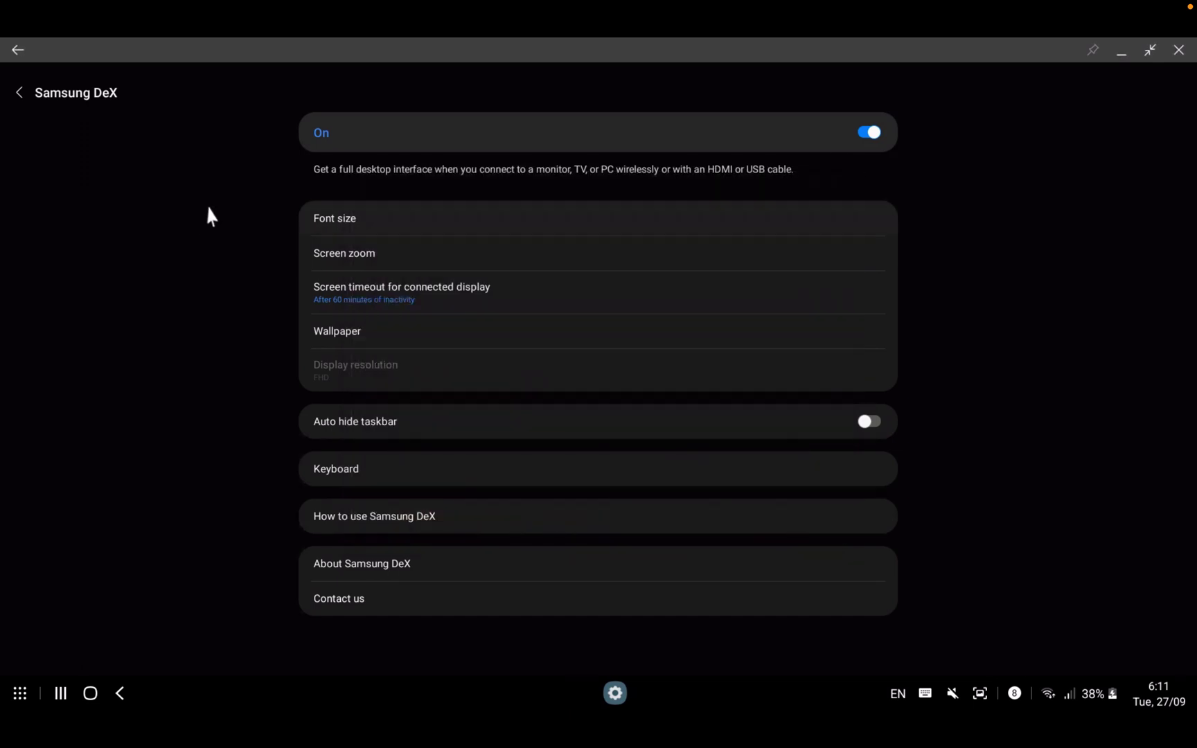
Step: Go back to the main Settings list and browse its entries
left_click(18, 93)
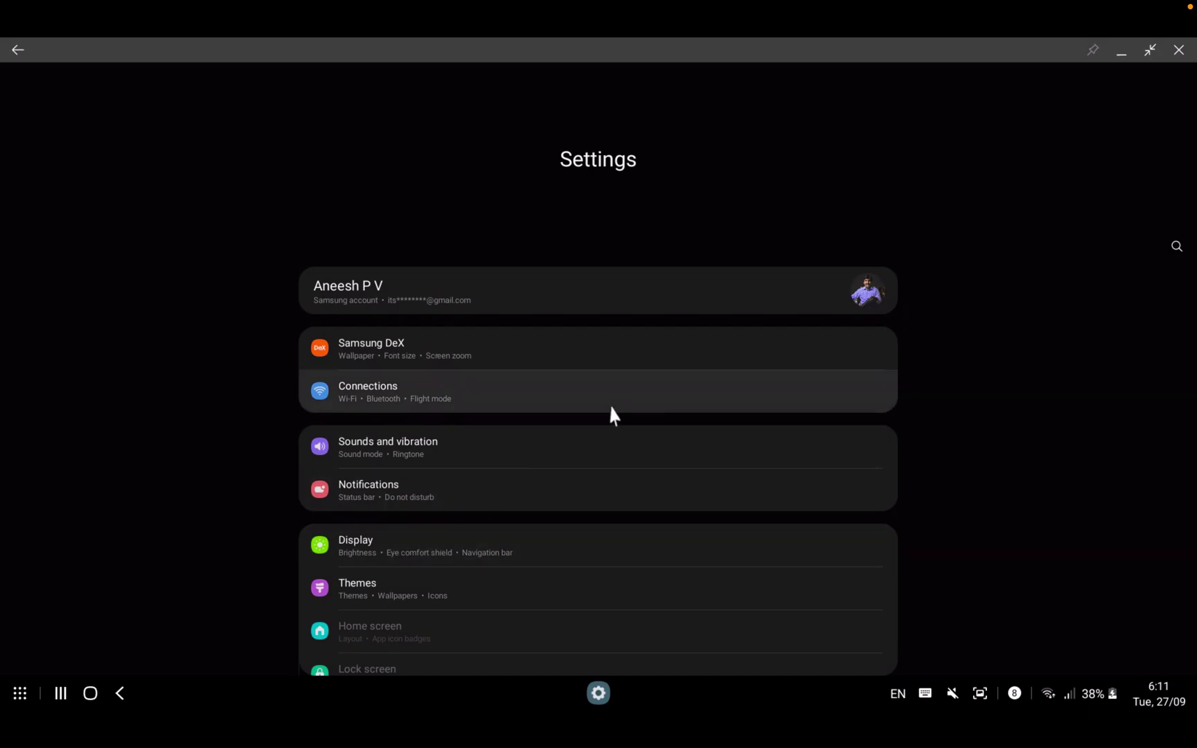
scroll(619, 394, "down", 3)
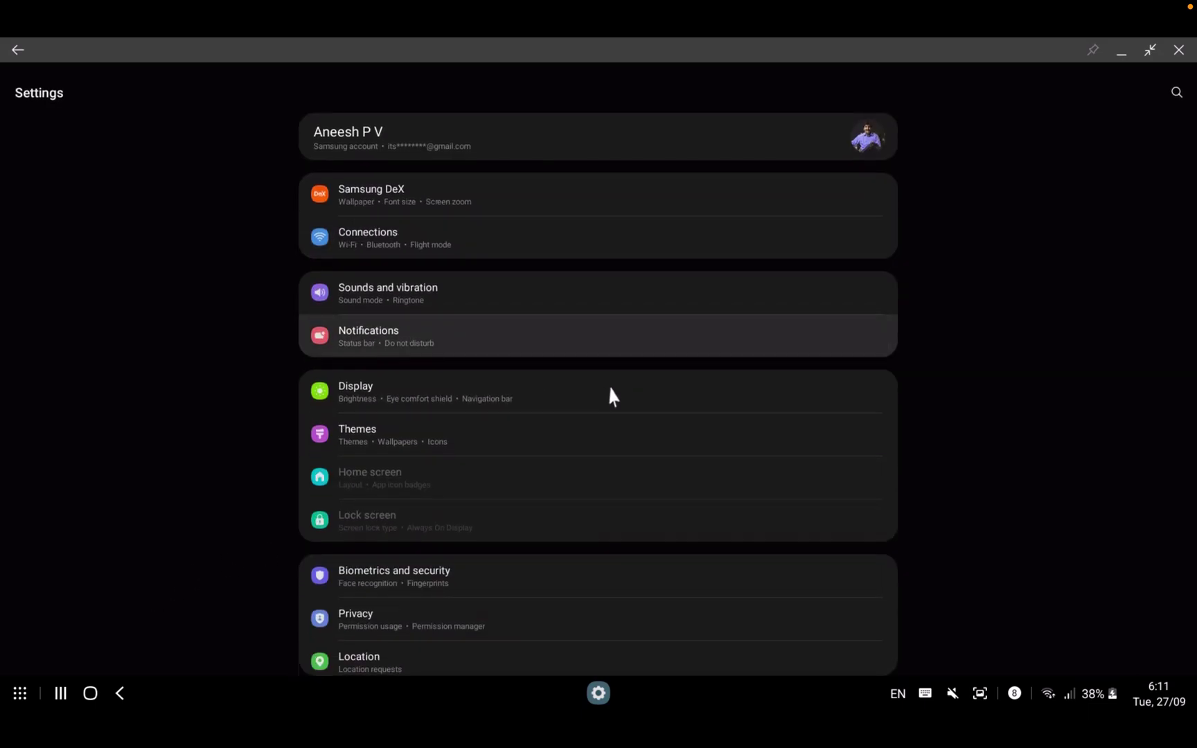
left_click(540, 434)
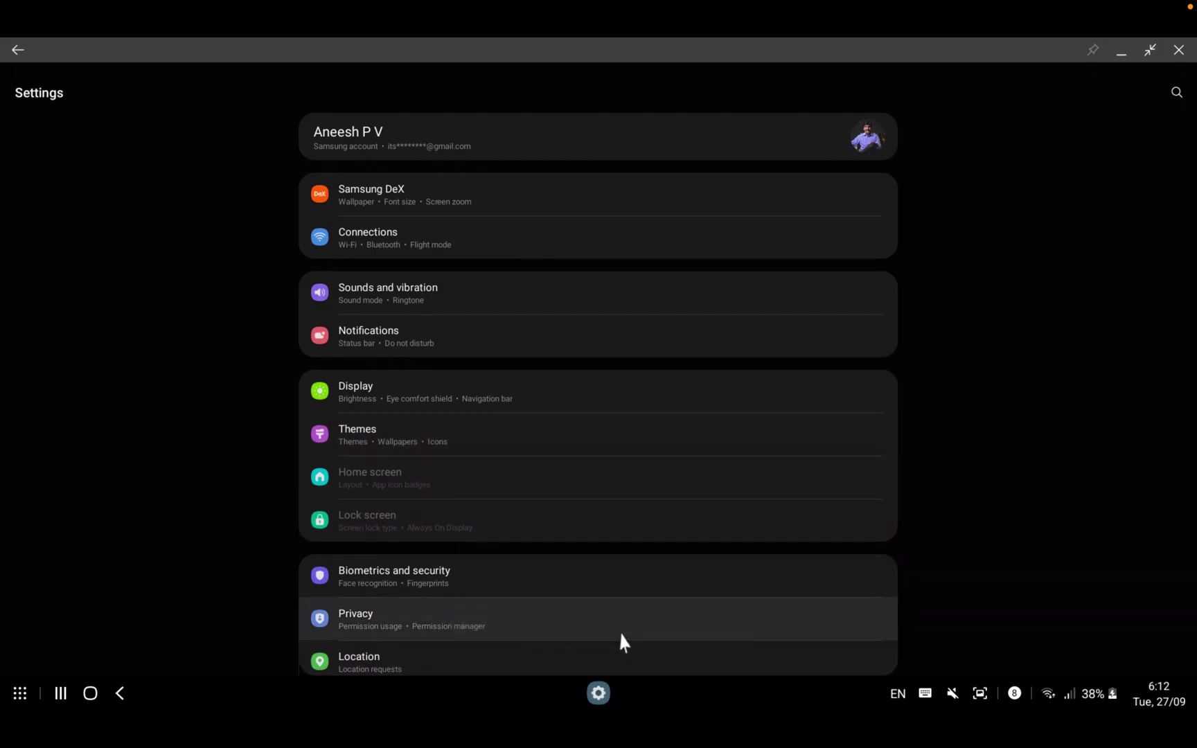
left_click(386, 438)
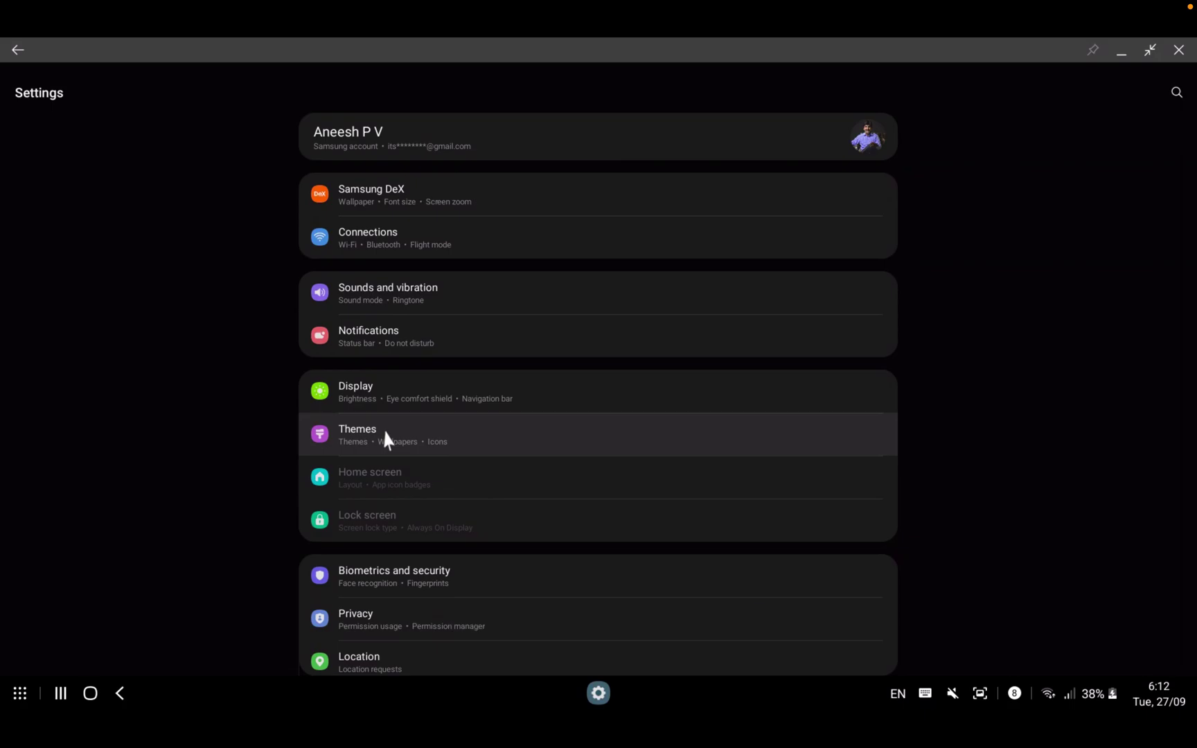
scroll(587, 374, "up", 2)
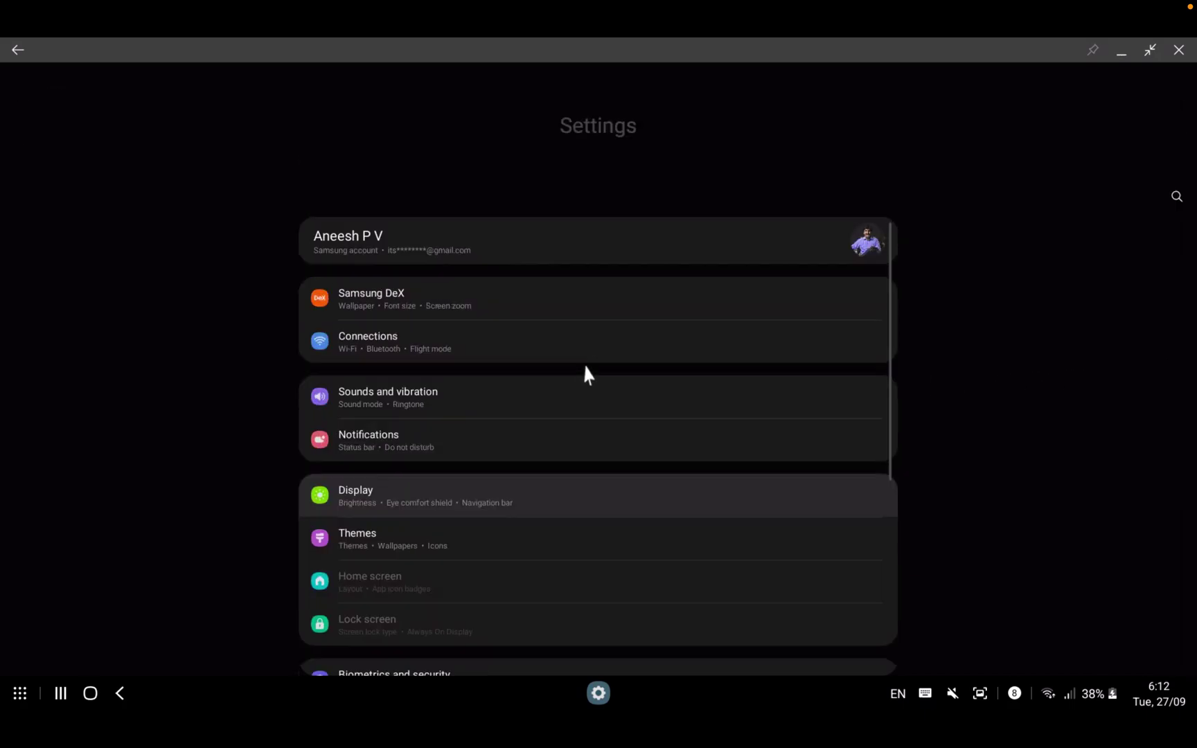
scroll(586, 361, "down", 5)
scroll(563, 363, "down", 4)
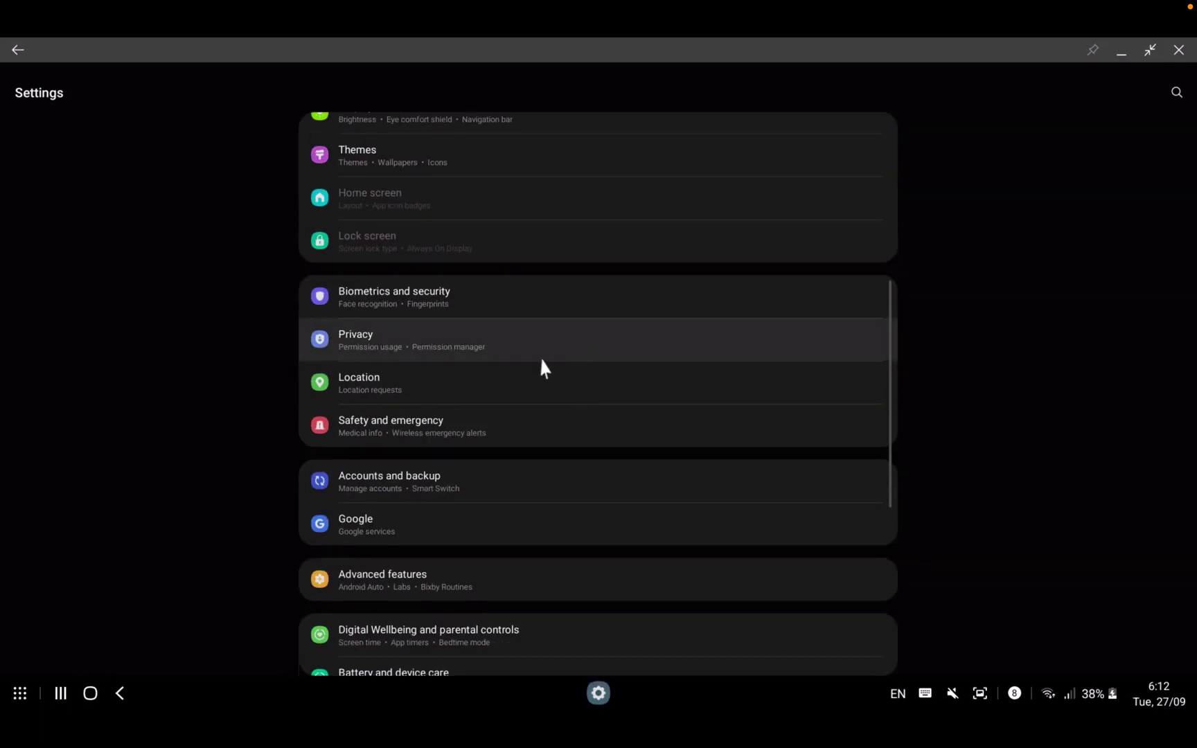
Step: Open Digital Wellbeing and parental controls full screen and review the 2 h 21 m screen time
left_click(485, 528)
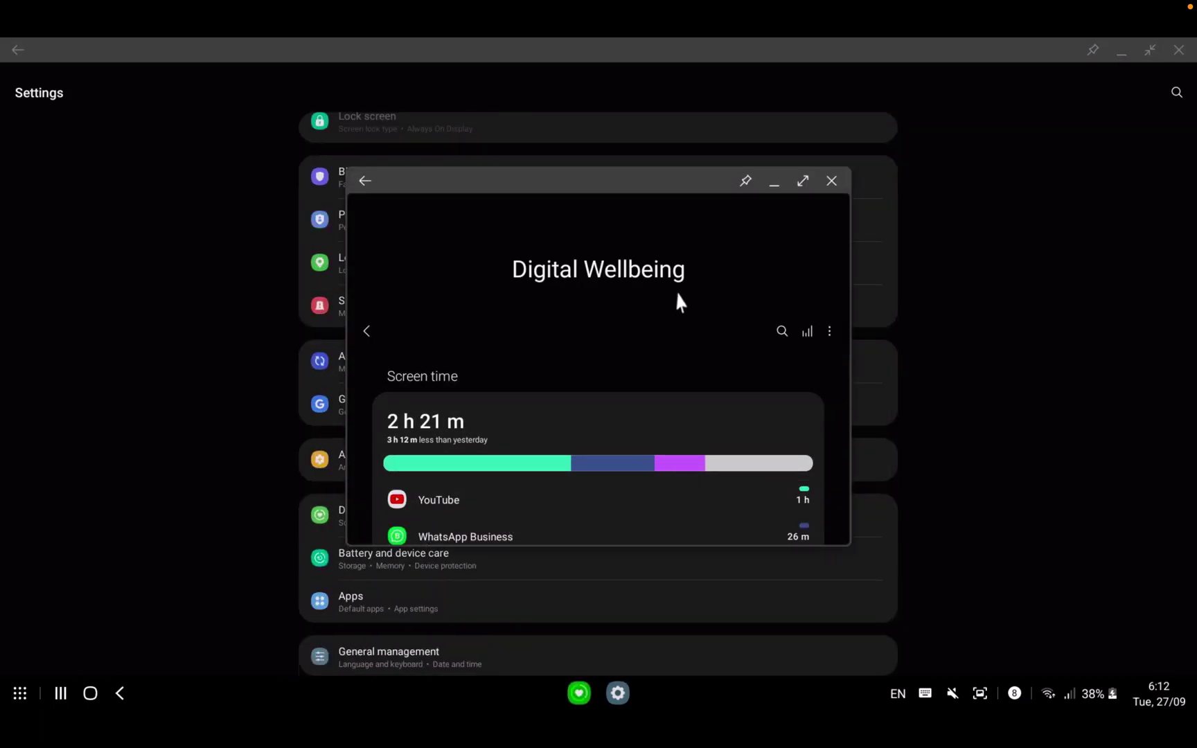
left_click(802, 182)
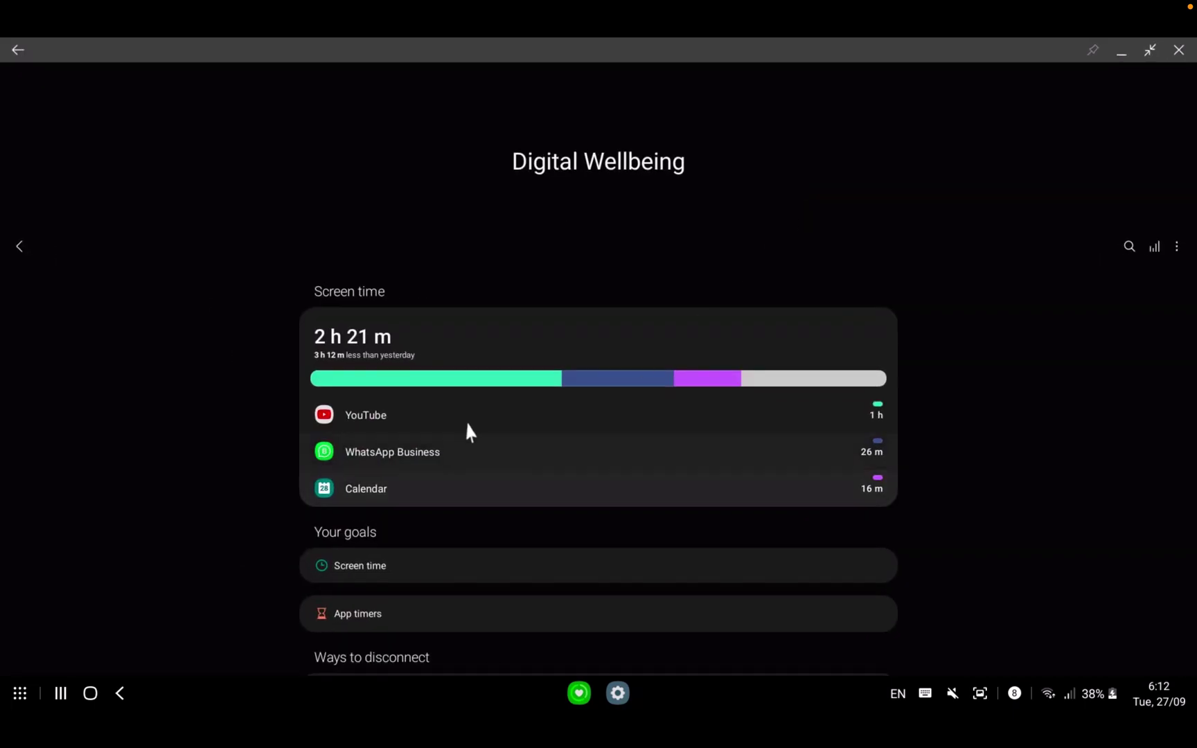
scroll(476, 423, "down", 3)
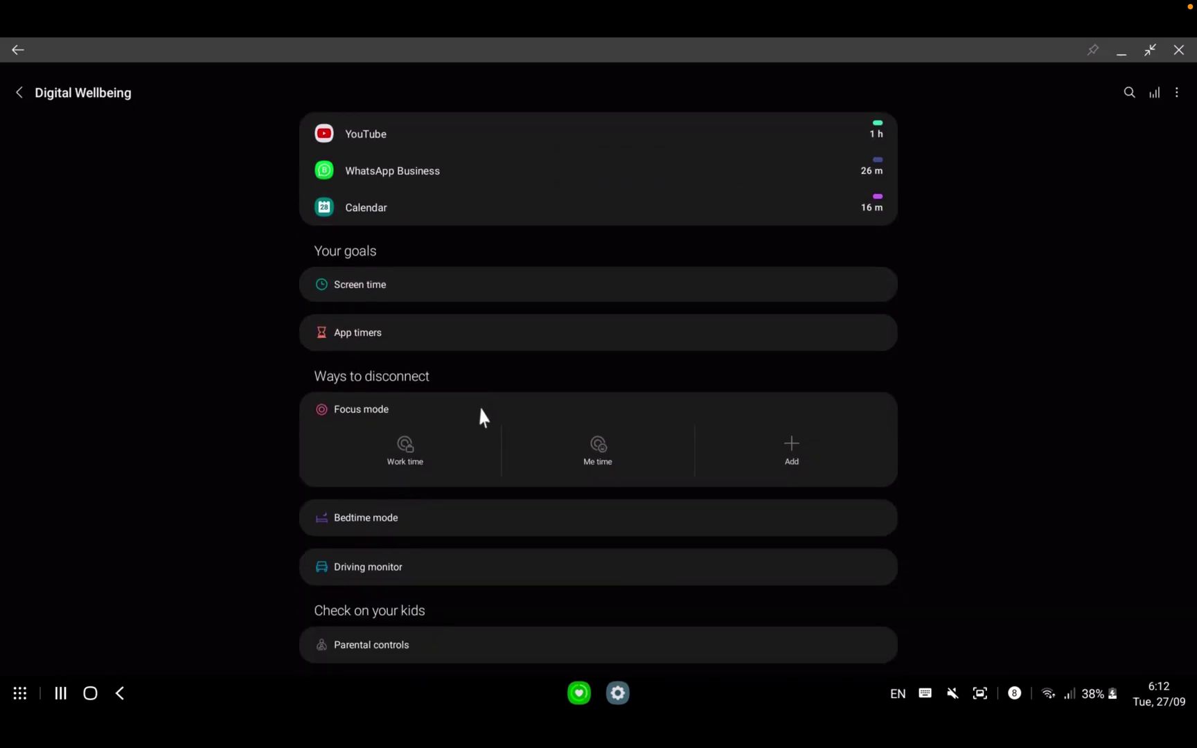
scroll(485, 414, "up", 5)
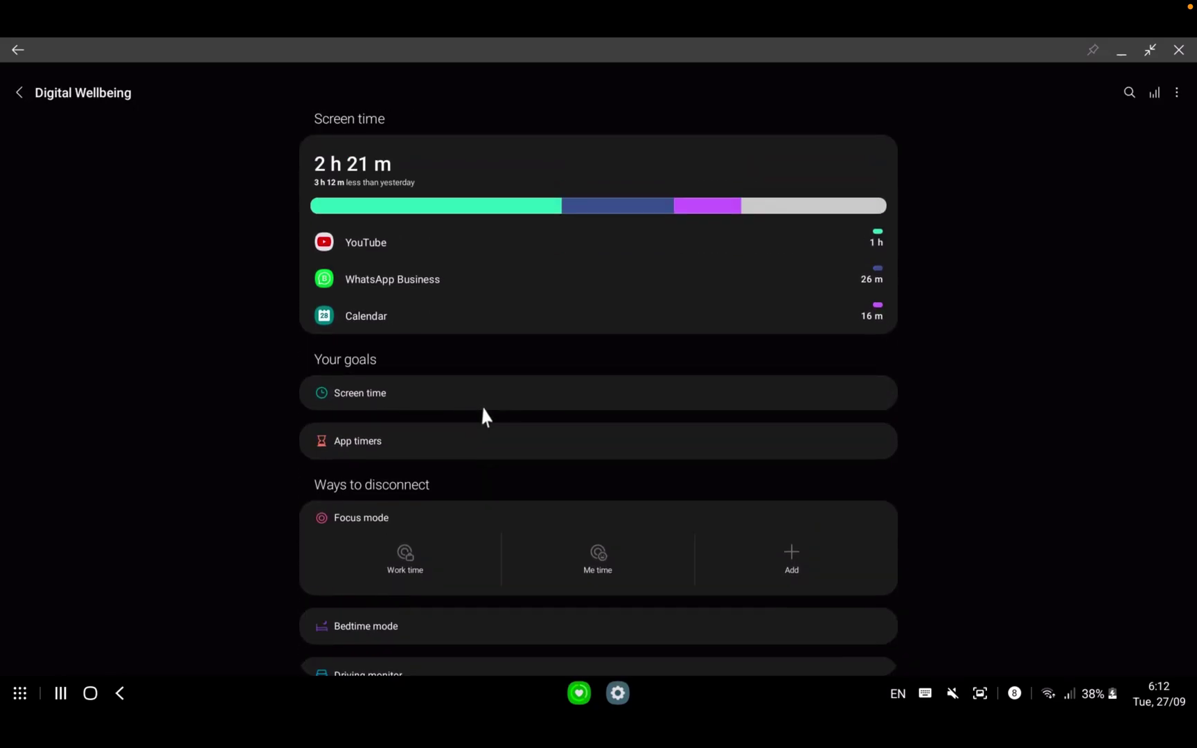
scroll(496, 411, "down", 5)
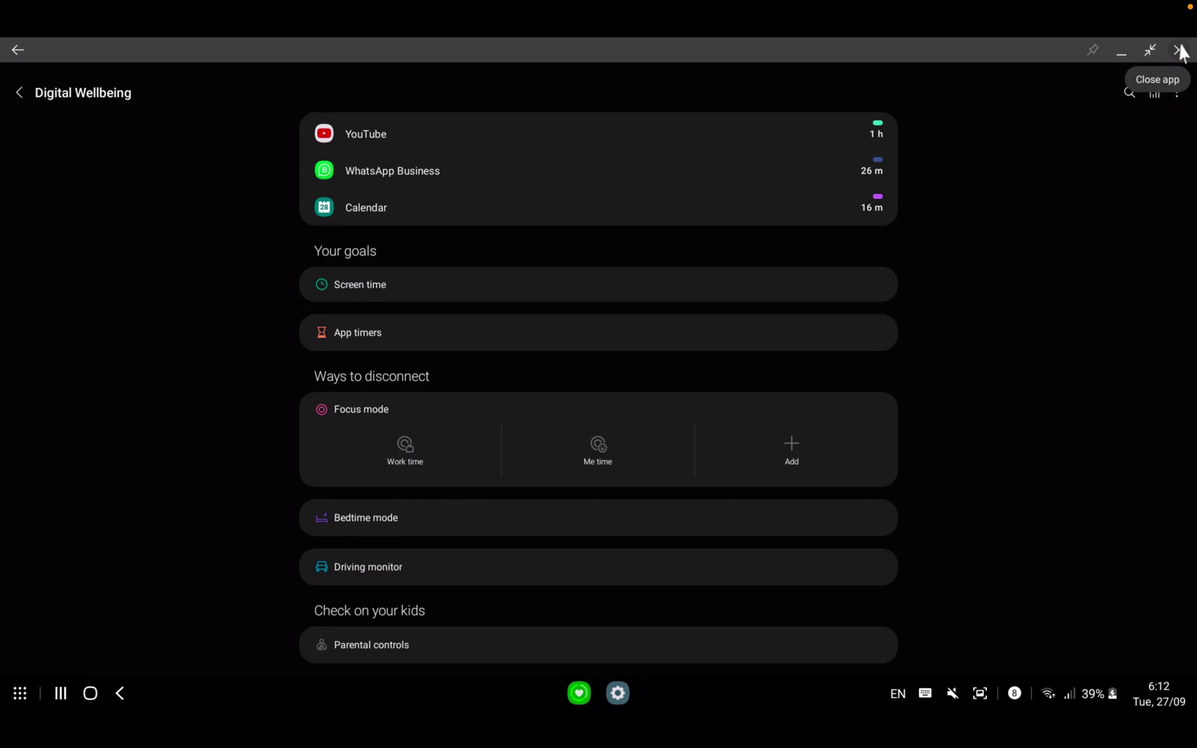
Step: Close Digital Wellbeing and open Battery and device care in Settings
left_click(1180, 50)
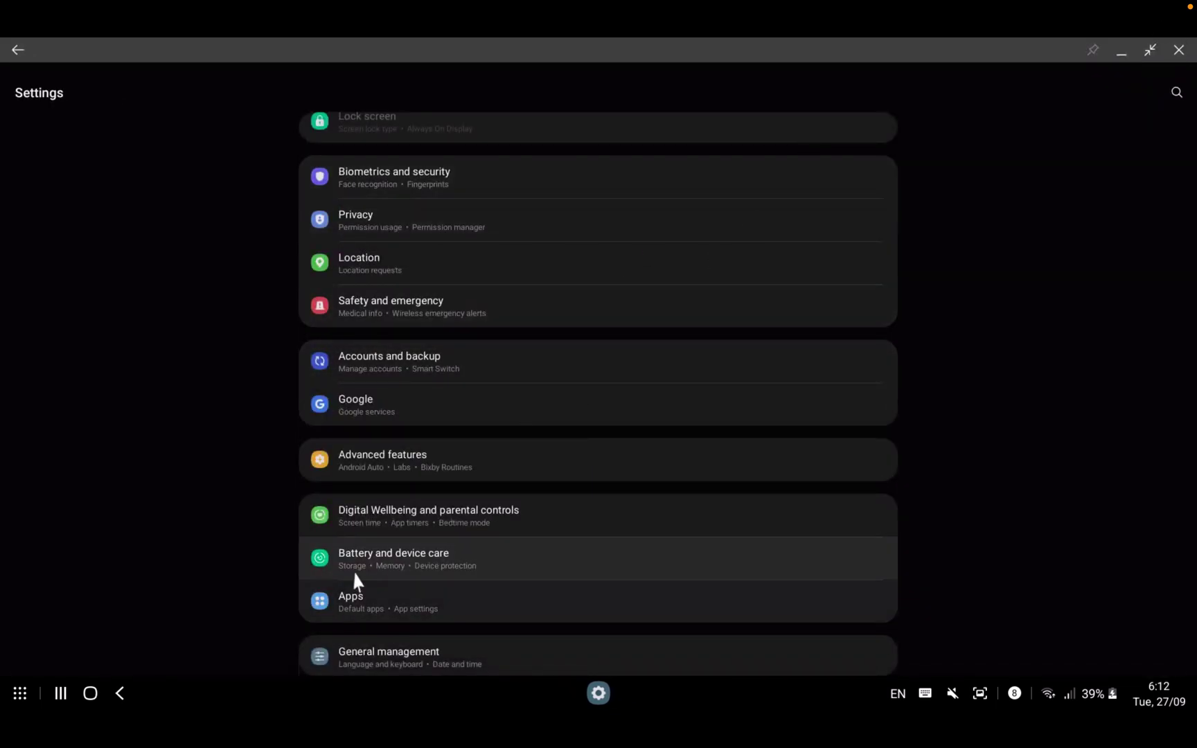
left_click(355, 575)
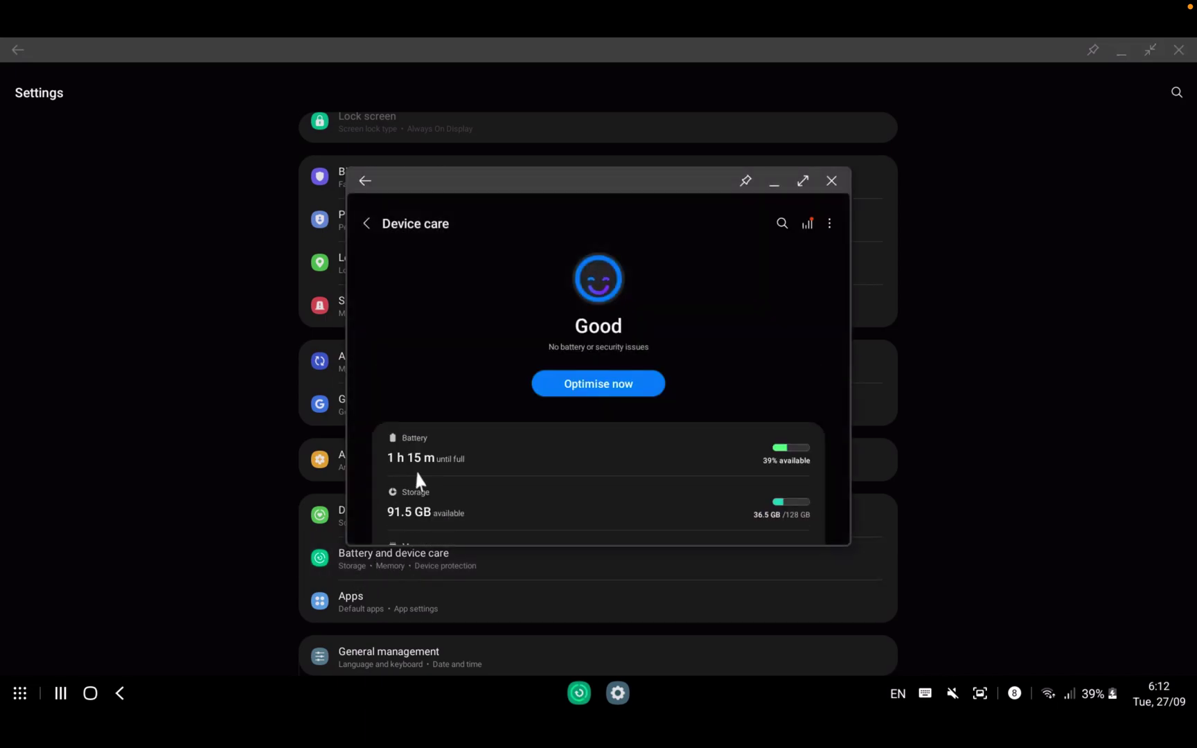
left_click(417, 444)
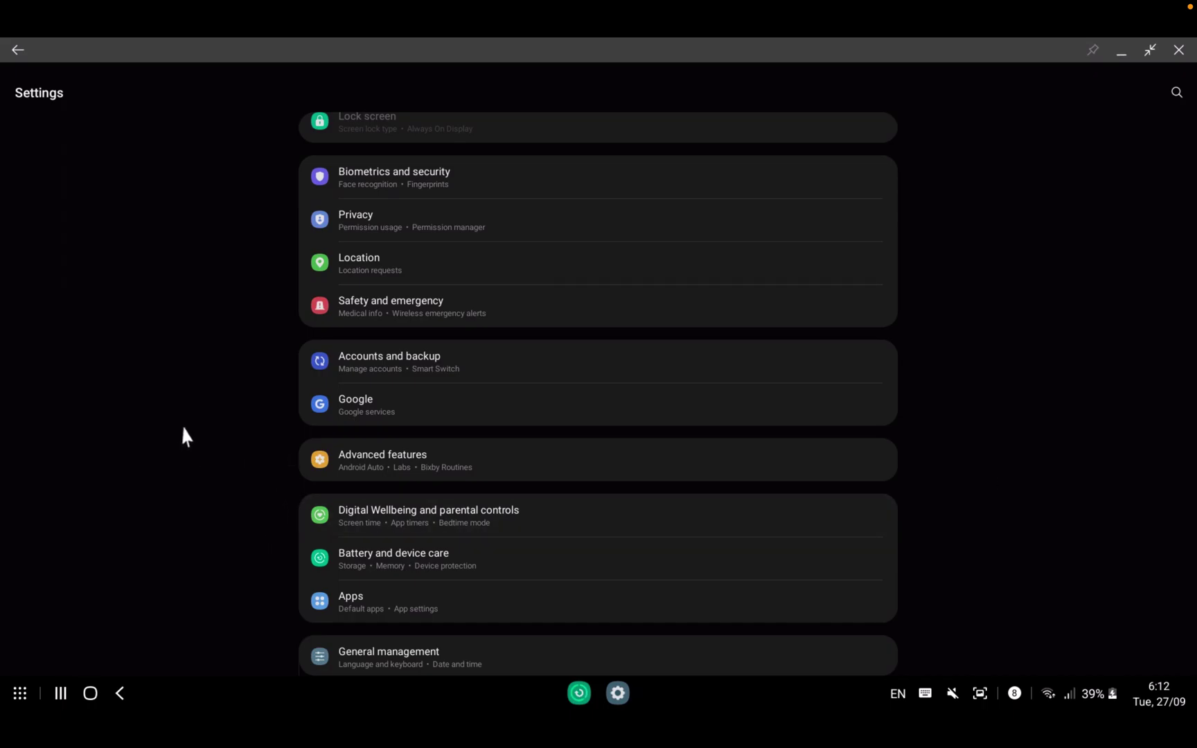
scroll(478, 419, "down", 3)
scroll(601, 410, "up", 2)
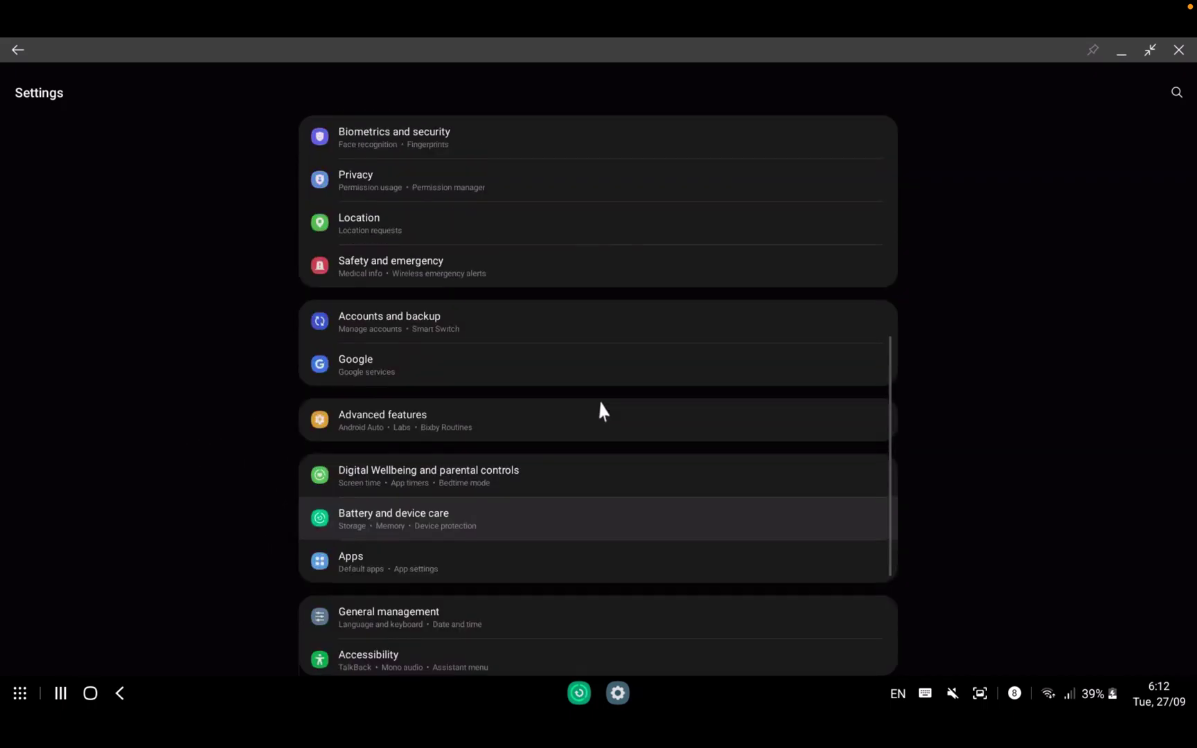
scroll(600, 410, "down", 3)
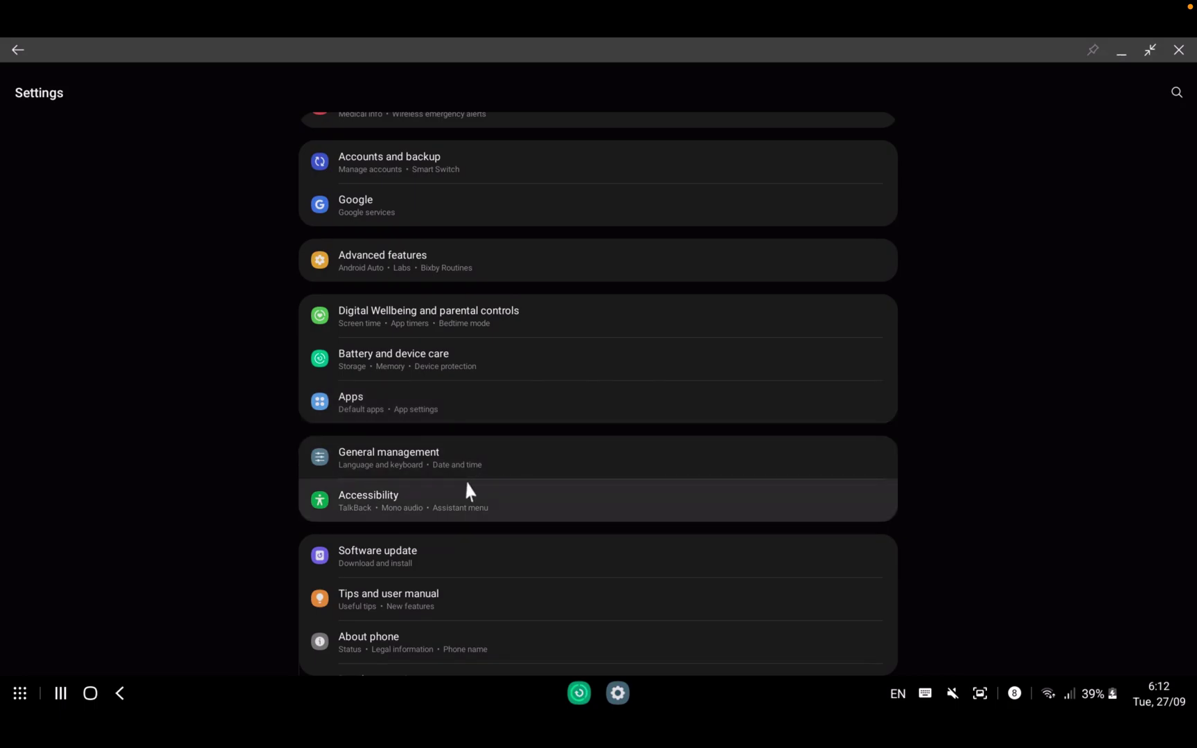
Step: Review the detailed battery usage, close its window, then close Settings
left_click(385, 367)
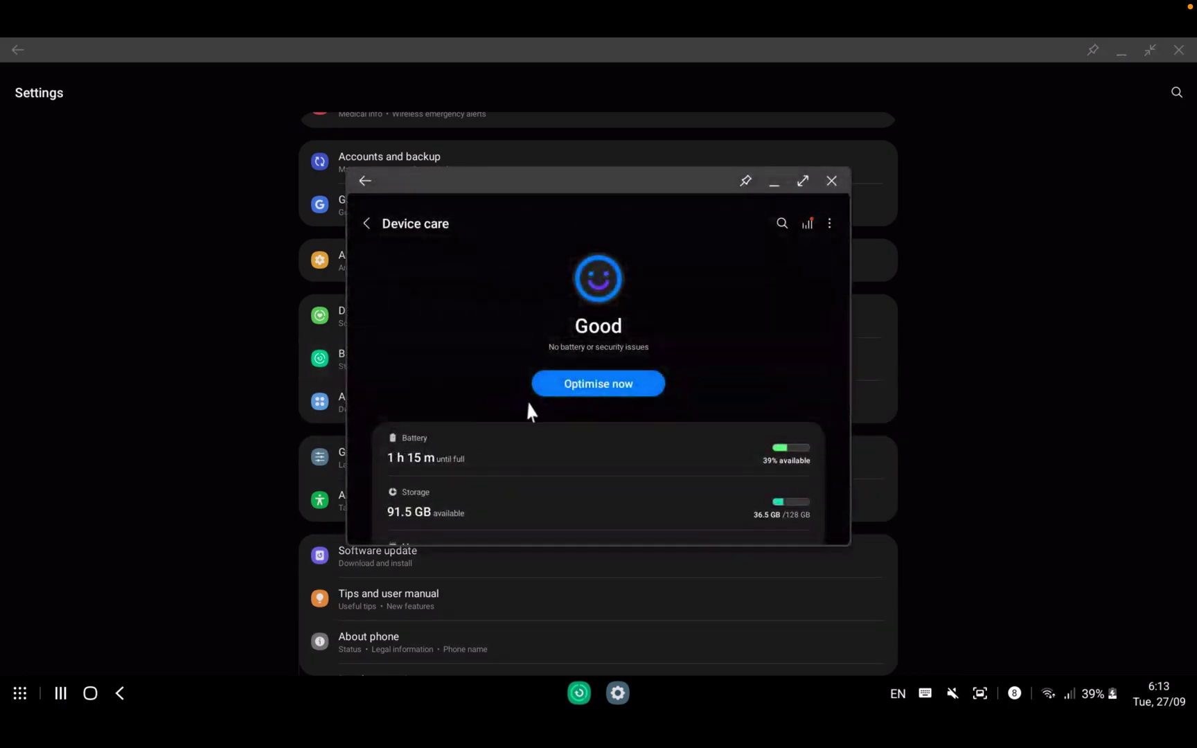
left_click(481, 444)
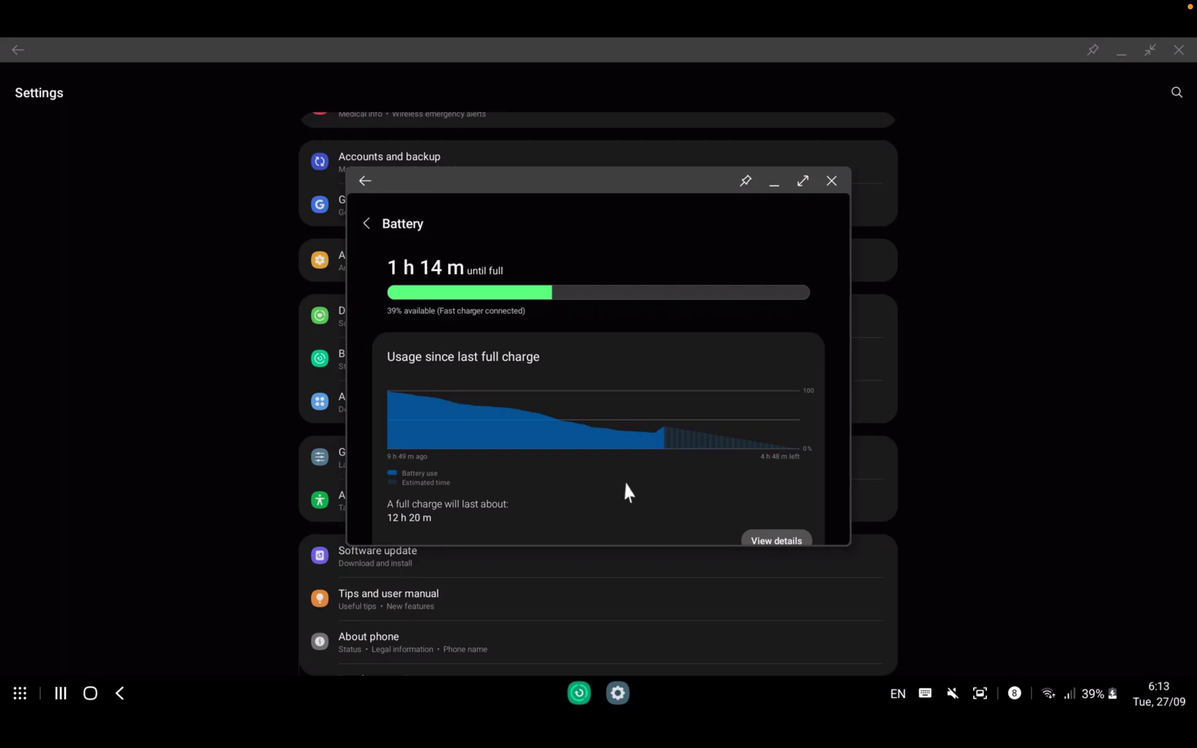
left_click(832, 182)
scroll(458, 547, "down", 2)
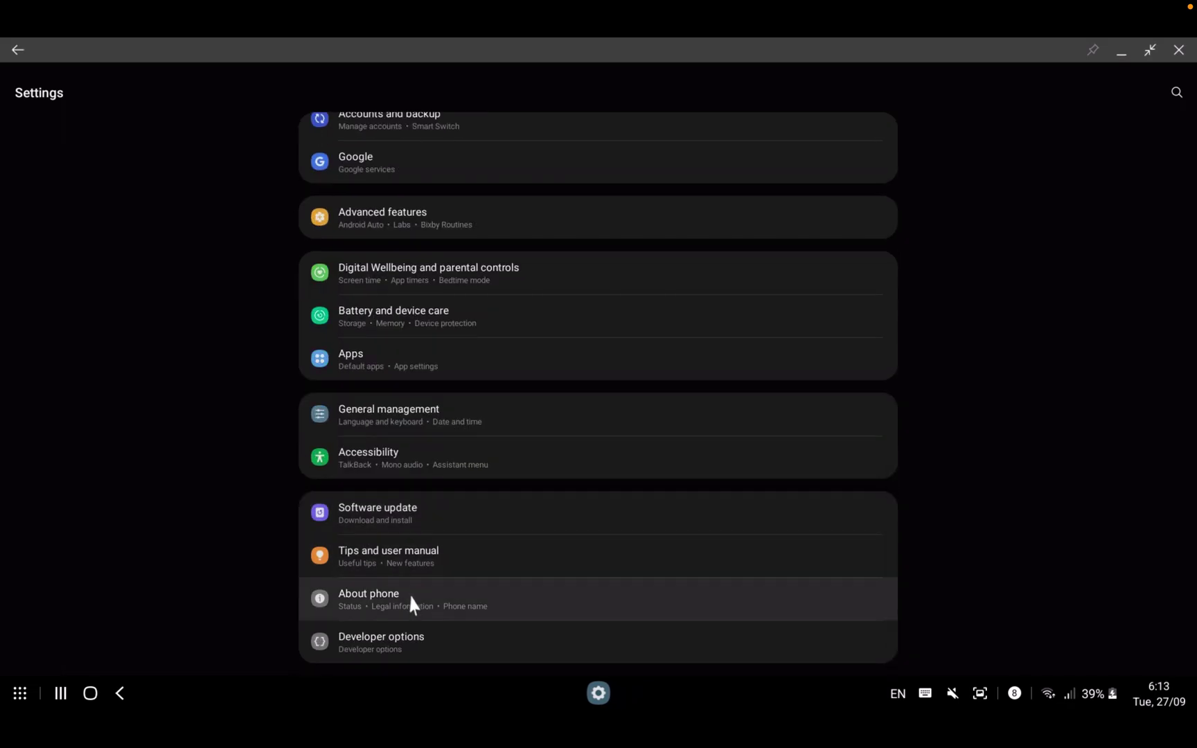
scroll(506, 350, "up", 10)
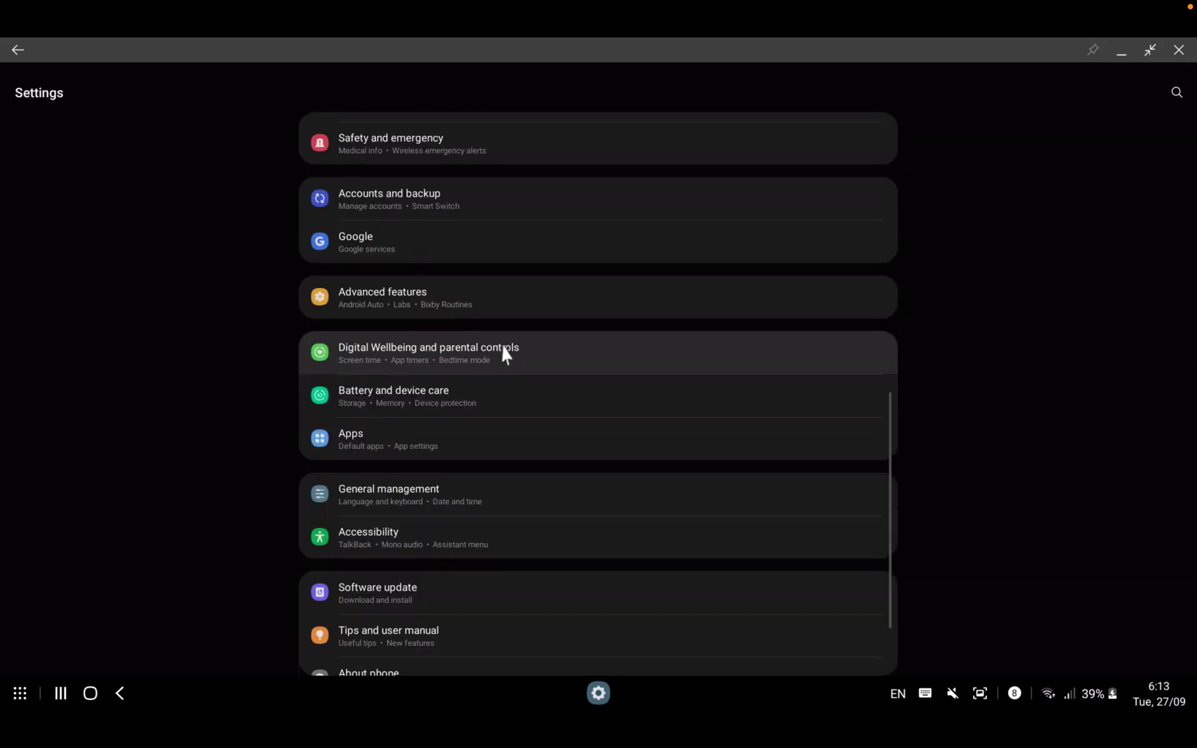
scroll(498, 350, "up", 5)
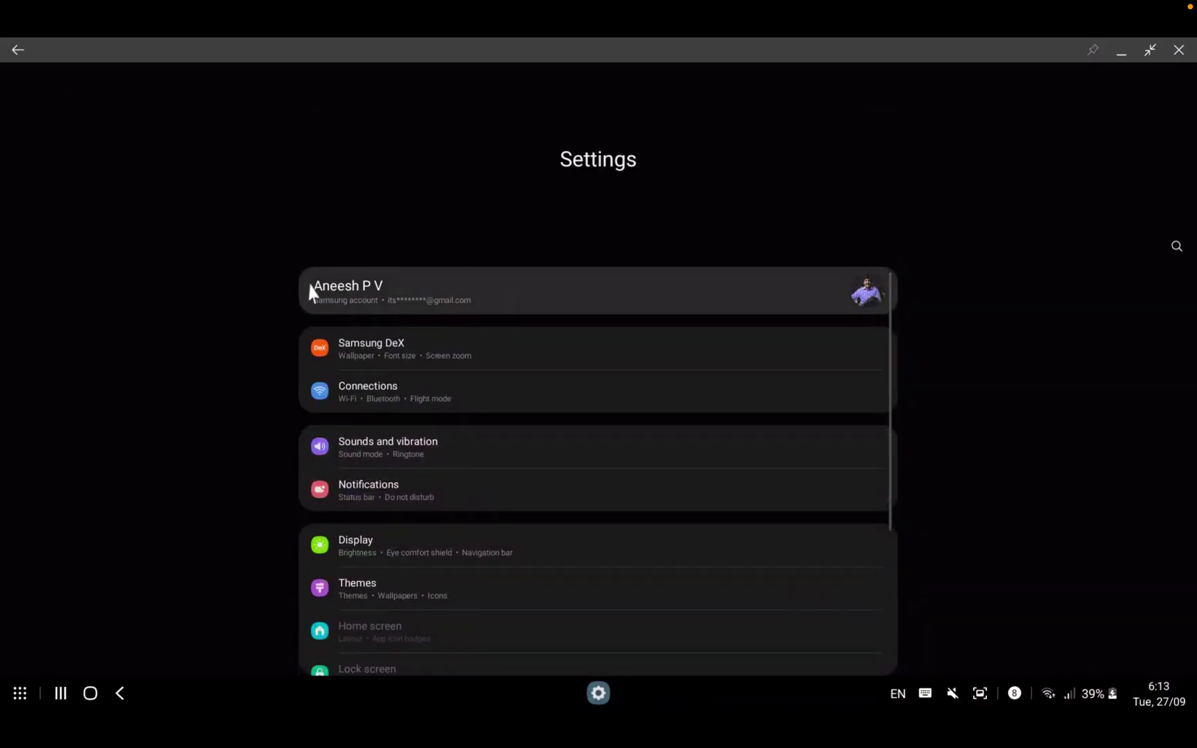
left_click(14, 49)
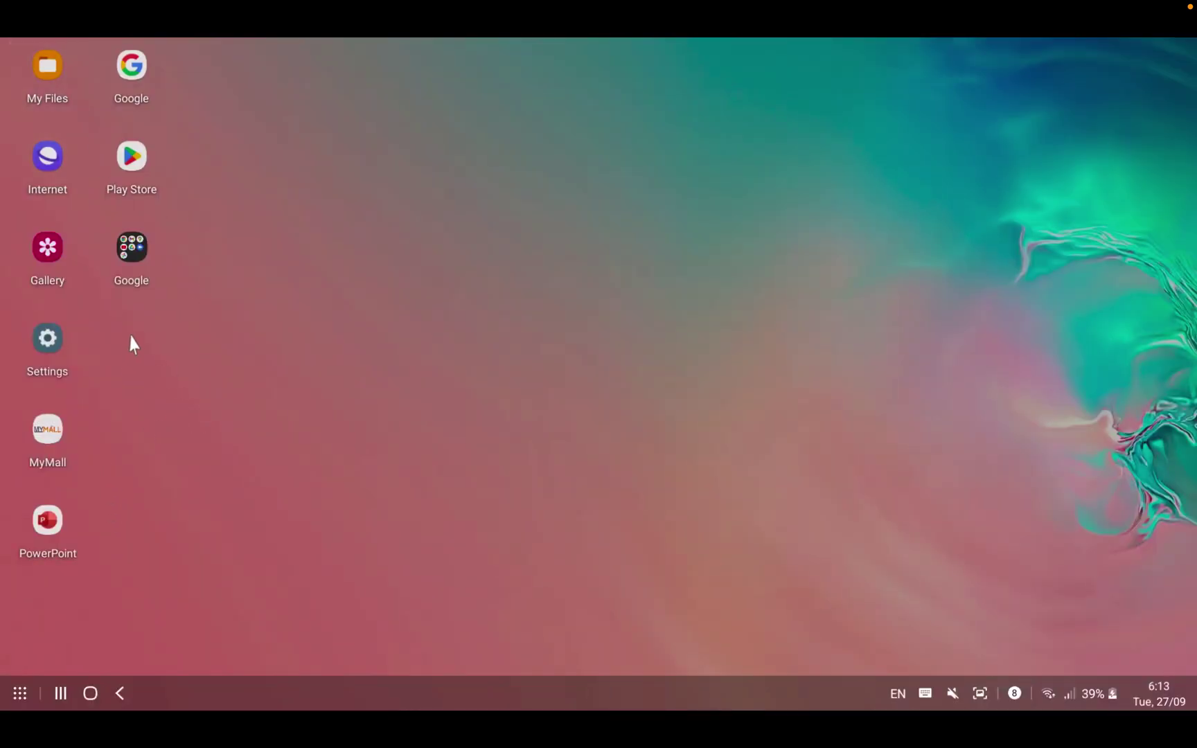
left_click(148, 273)
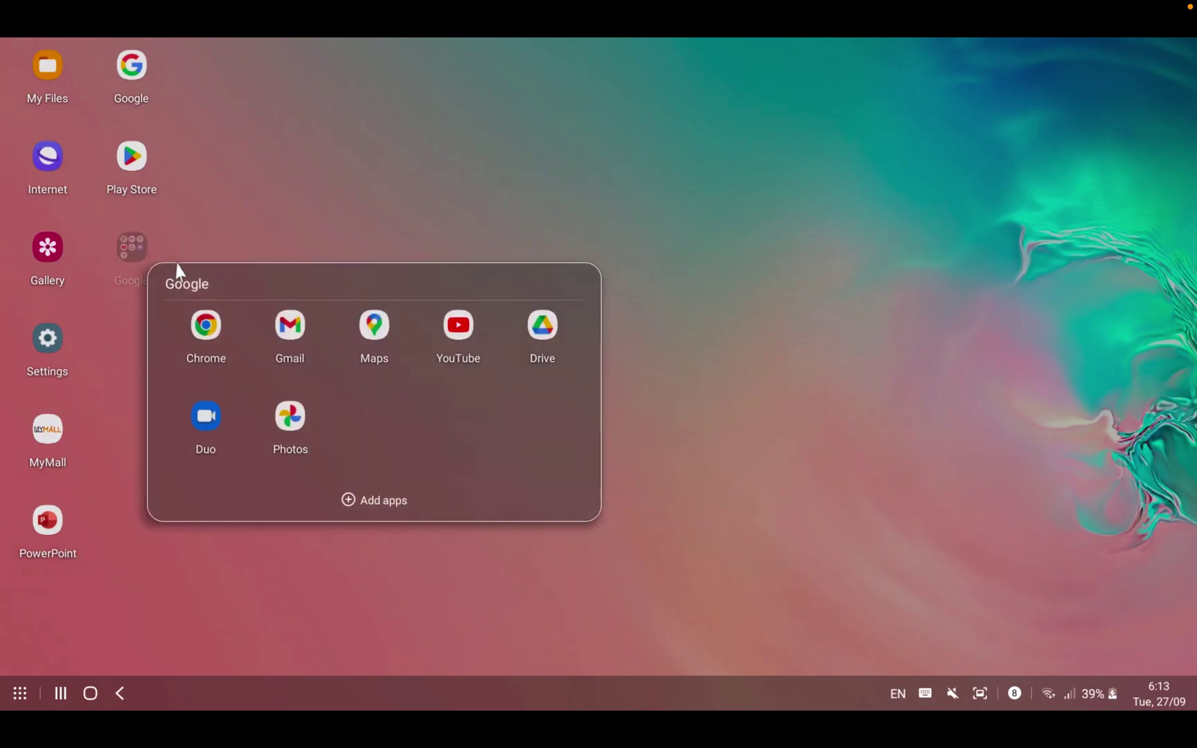
left_click(194, 341)
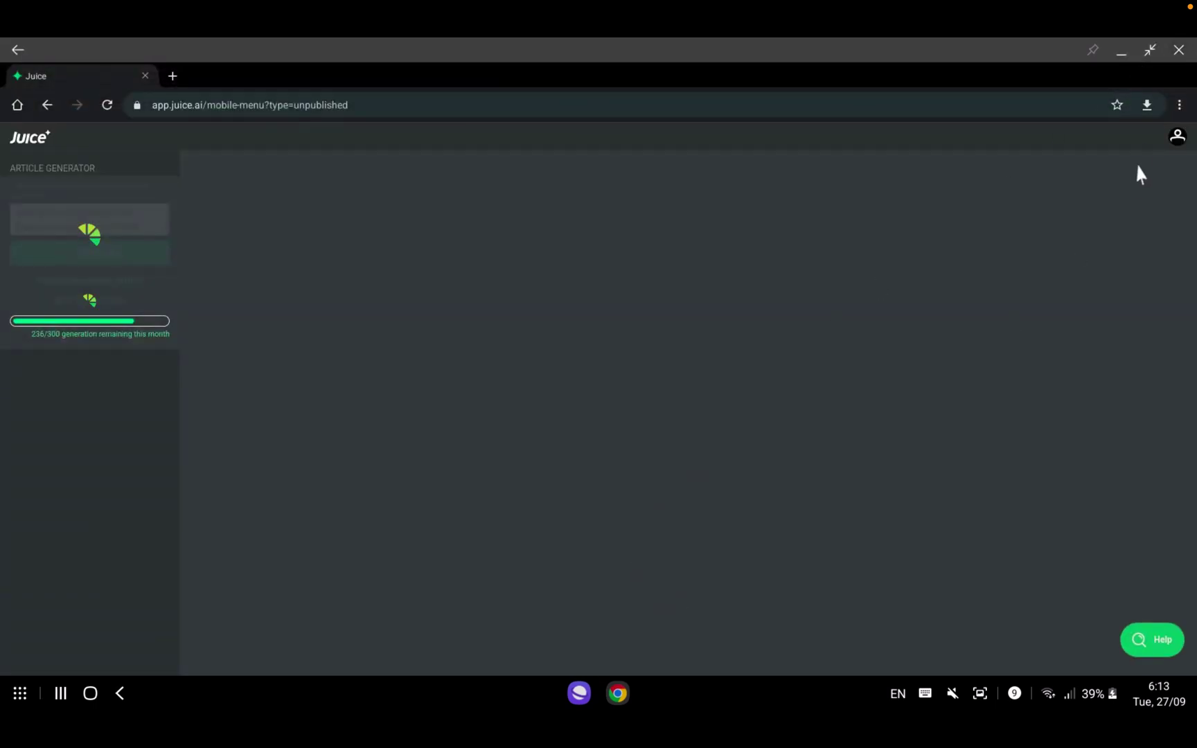
left_click(1181, 52)
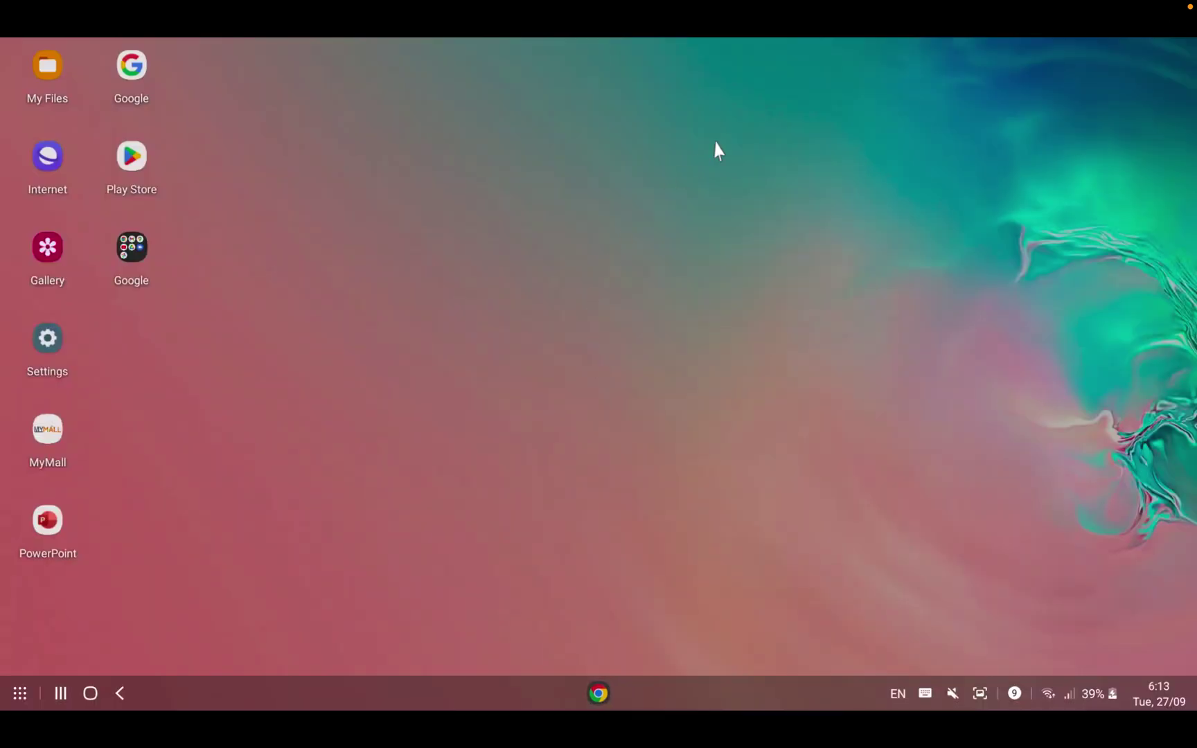